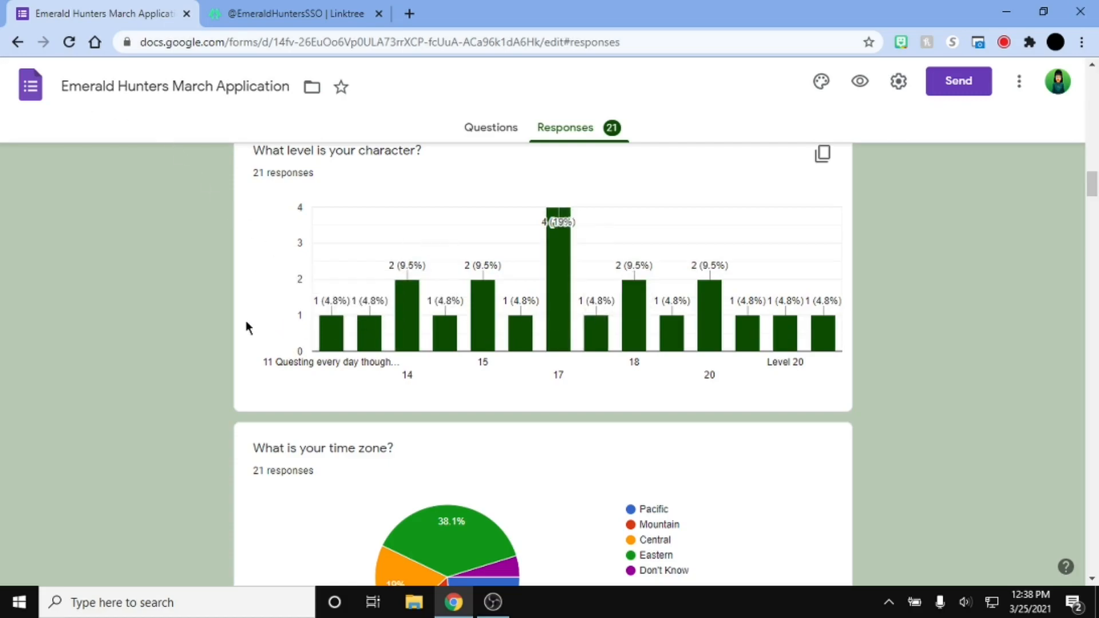
Step: Review the response summary charts for character level, time zone, club horses owned, gear timing and YouTube access
scroll(917, 341, "down", 4)
scroll(880, 315, "down", 3)
scroll(877, 307, "up", 1)
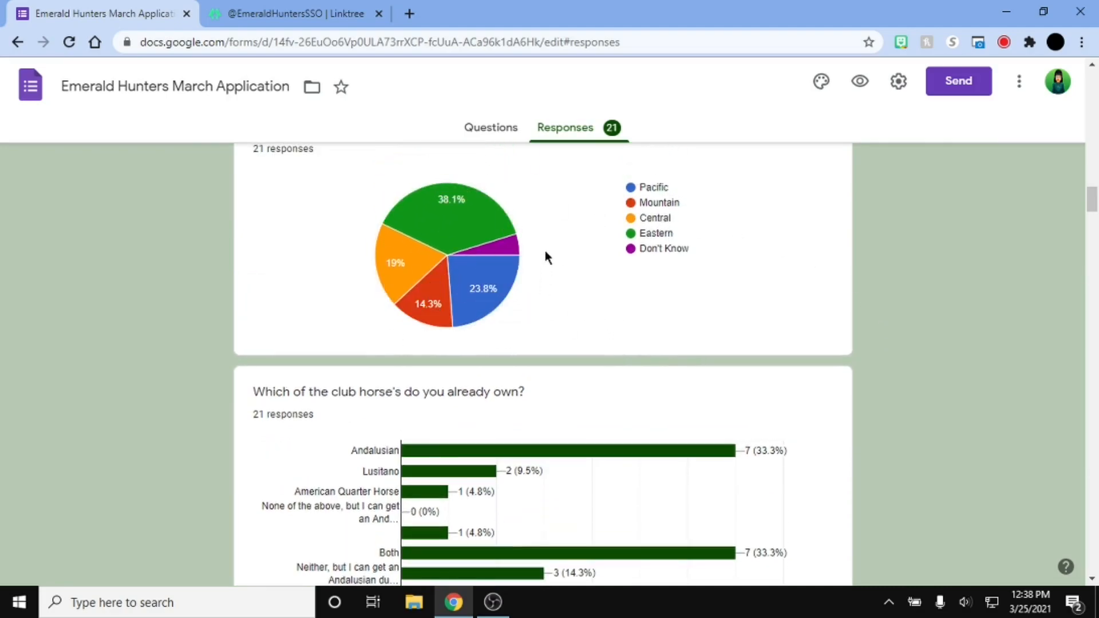
scroll(565, 236, "down", 3)
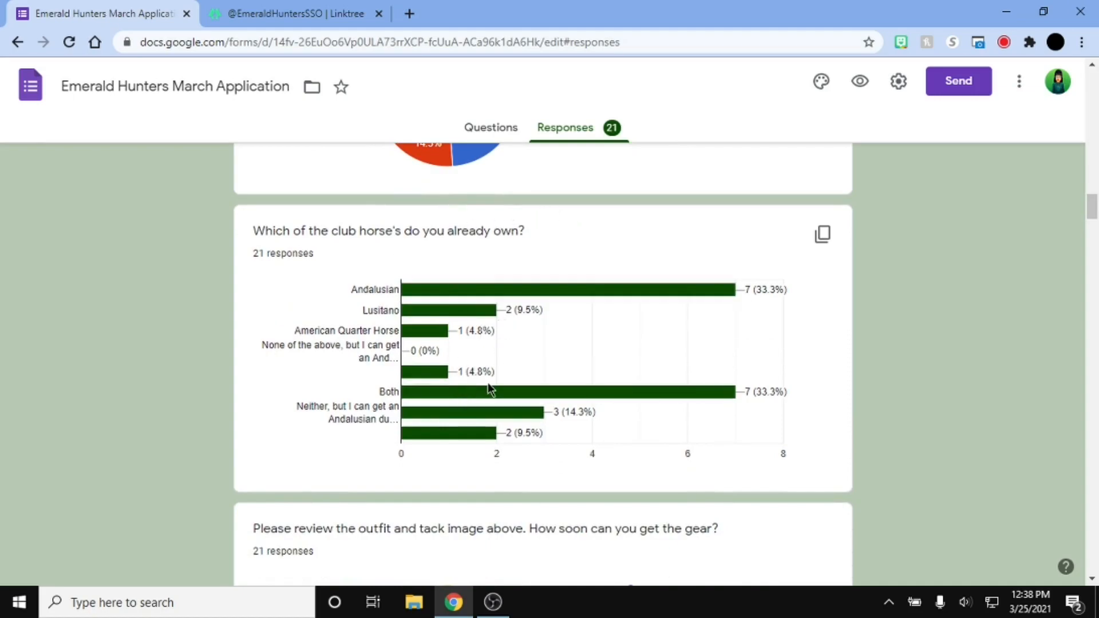
mouse_move(653, 294)
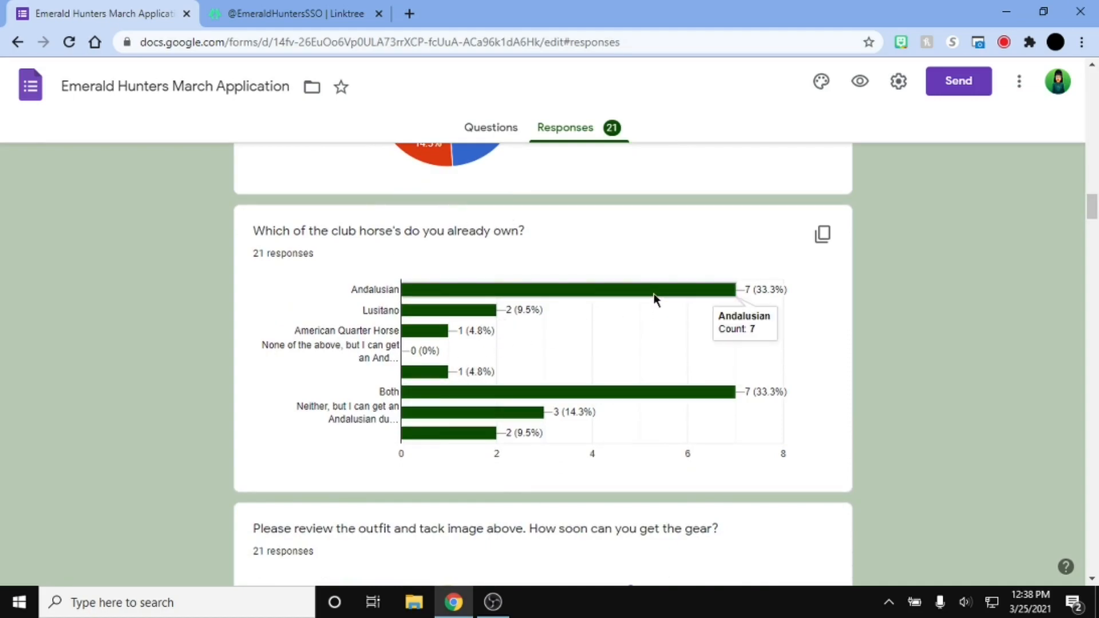
mouse_move(698, 395)
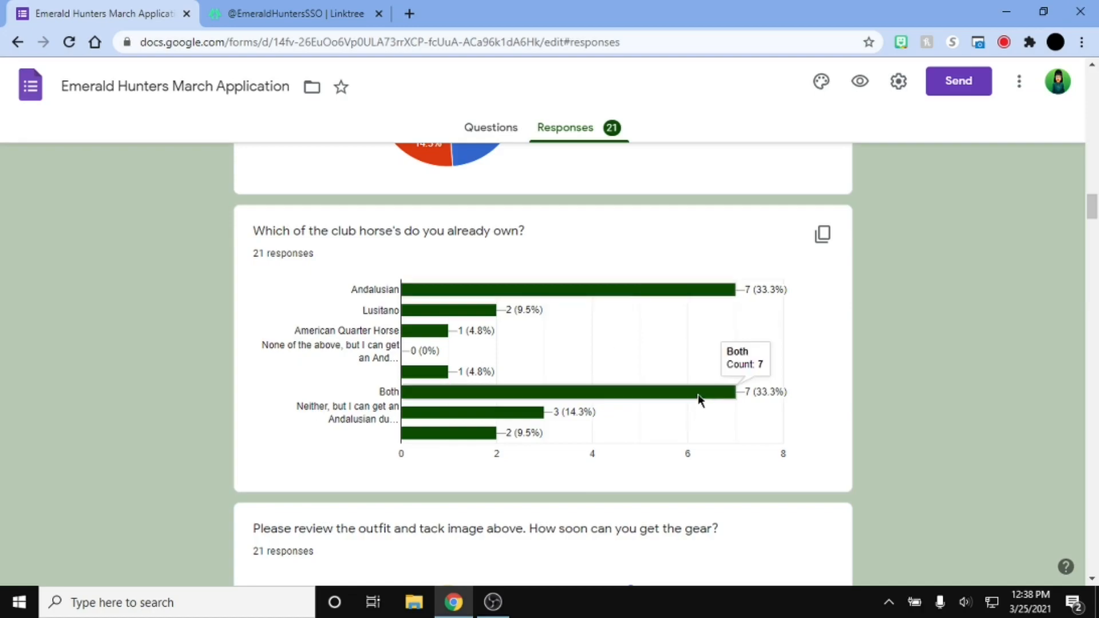
scroll(641, 320, "down", 5)
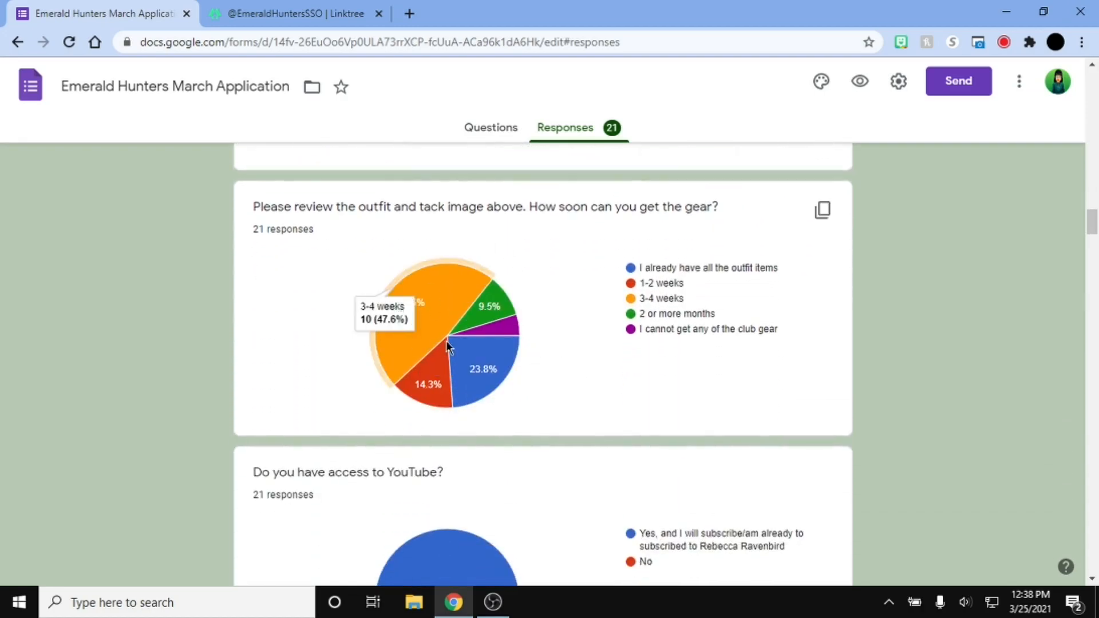
scroll(468, 369, "down", 3)
scroll(490, 401, "up", 5)
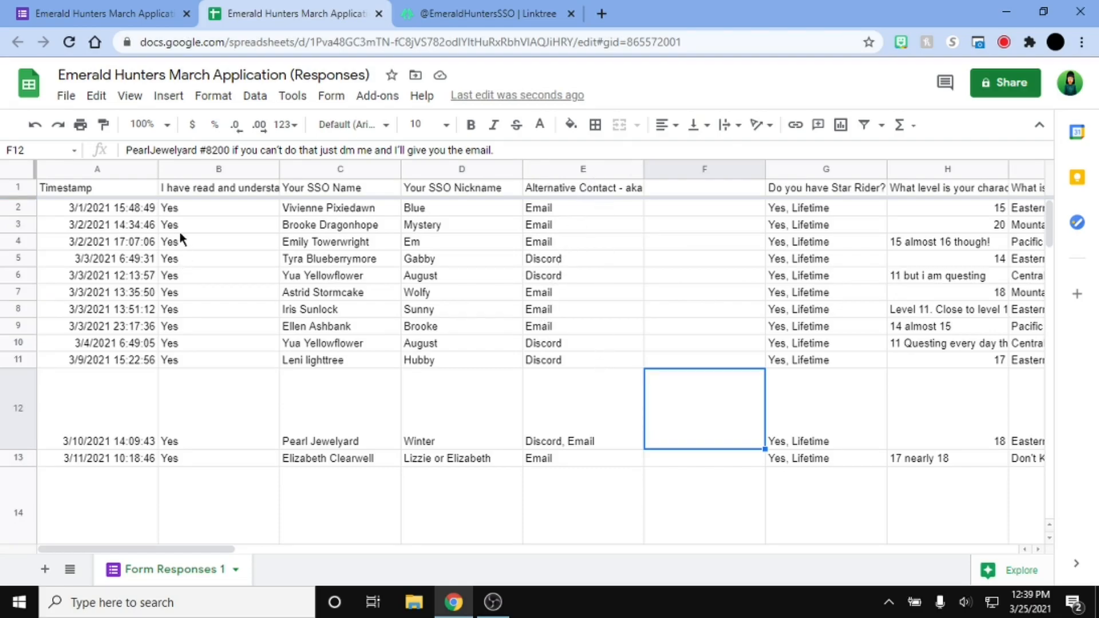
Step: Examine the linked response spreadsheet, highlighting the timestamps in A1:A11 and viewing the answer columns further across
left_click(83, 190)
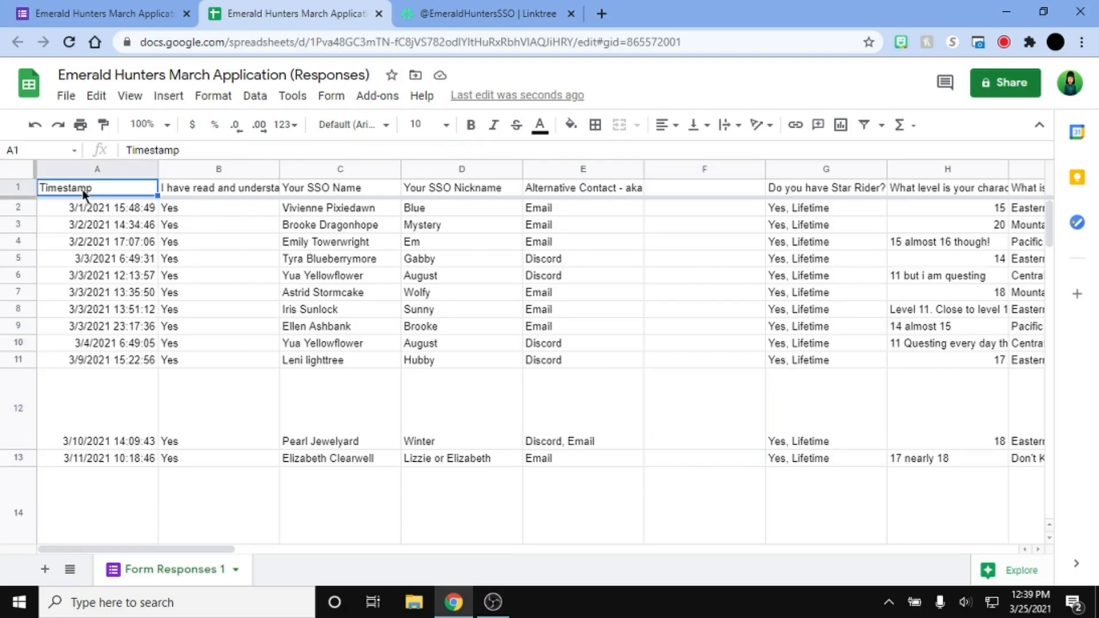
left_click_drag(121, 193, 108, 366)
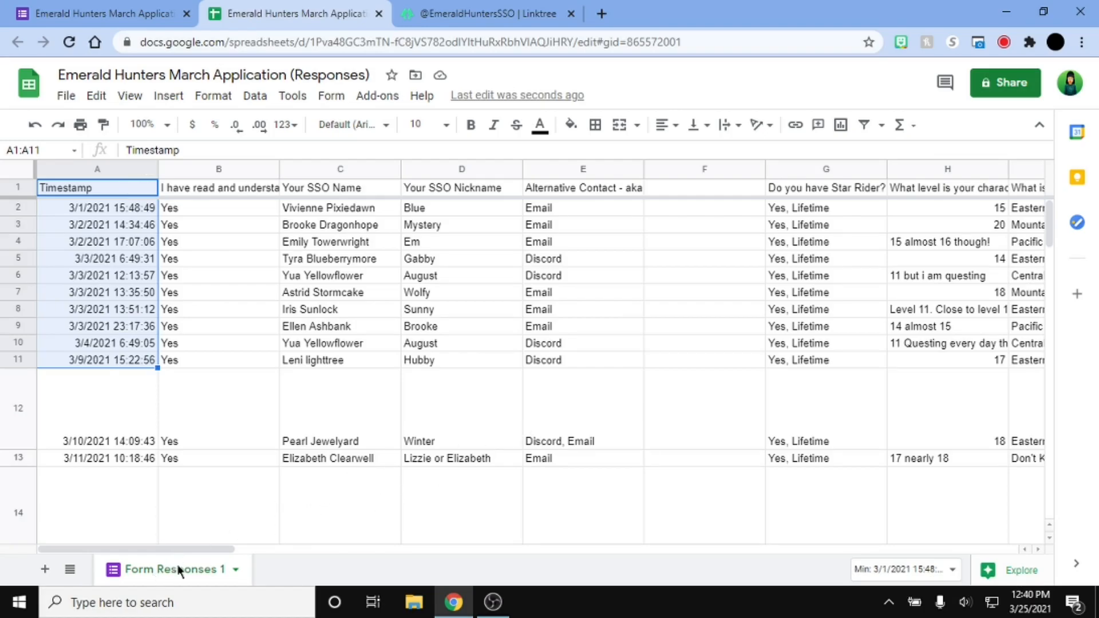
left_click_drag(201, 548, 325, 544)
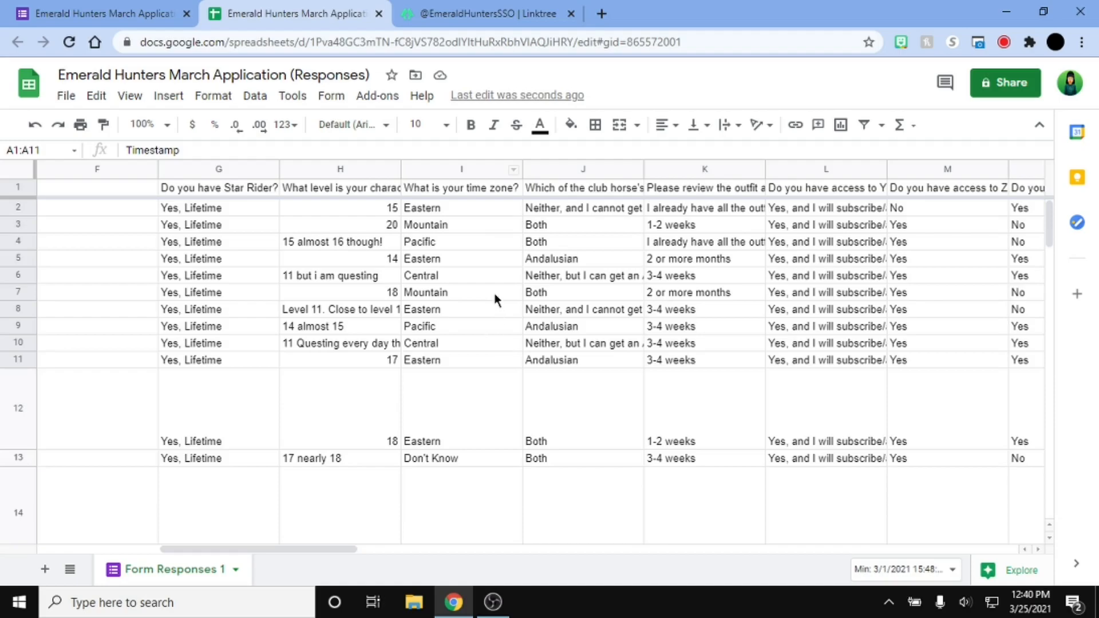
Step: Return to the form's individual responses and look through response 11 from the requirements to the applicant's answers
key("ctrl+shift+Tab")
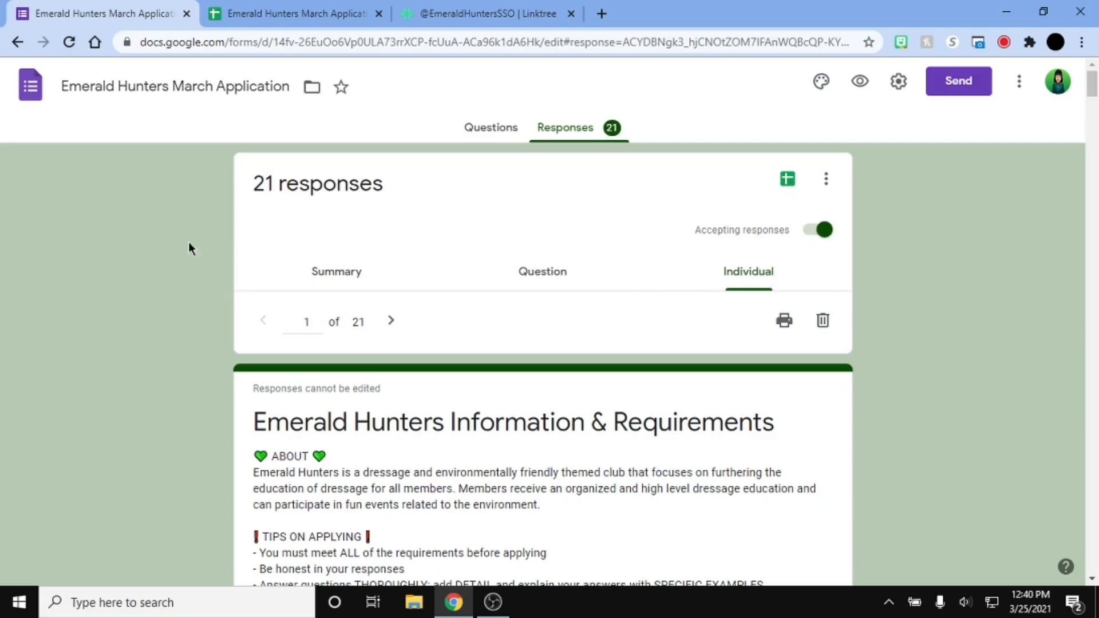
left_click(300, 321)
type("1")
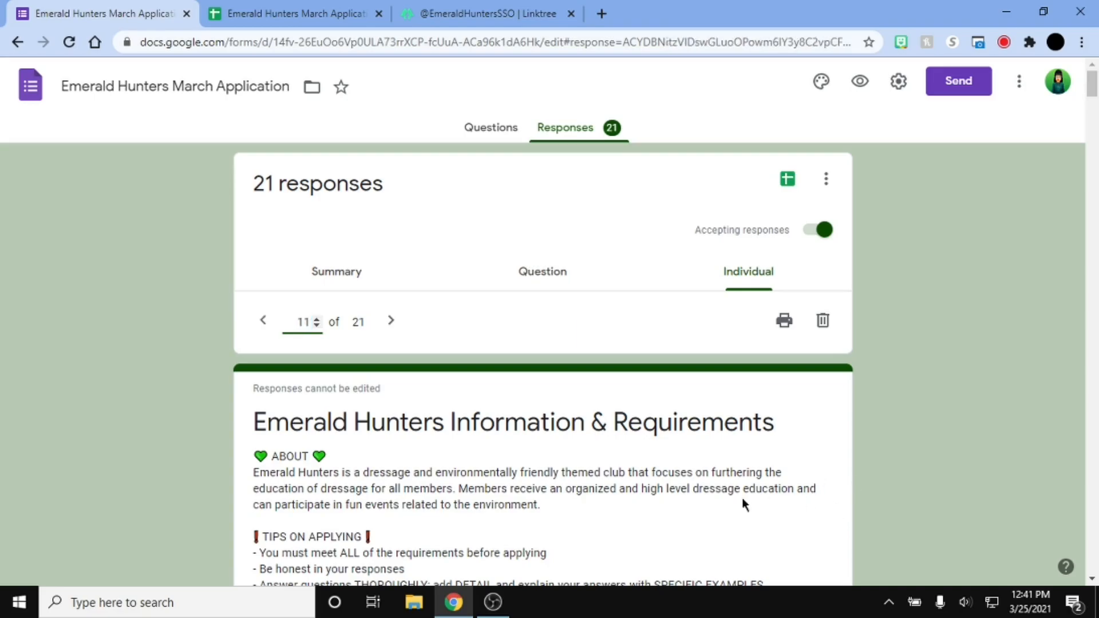
scroll(912, 287, "down", 10)
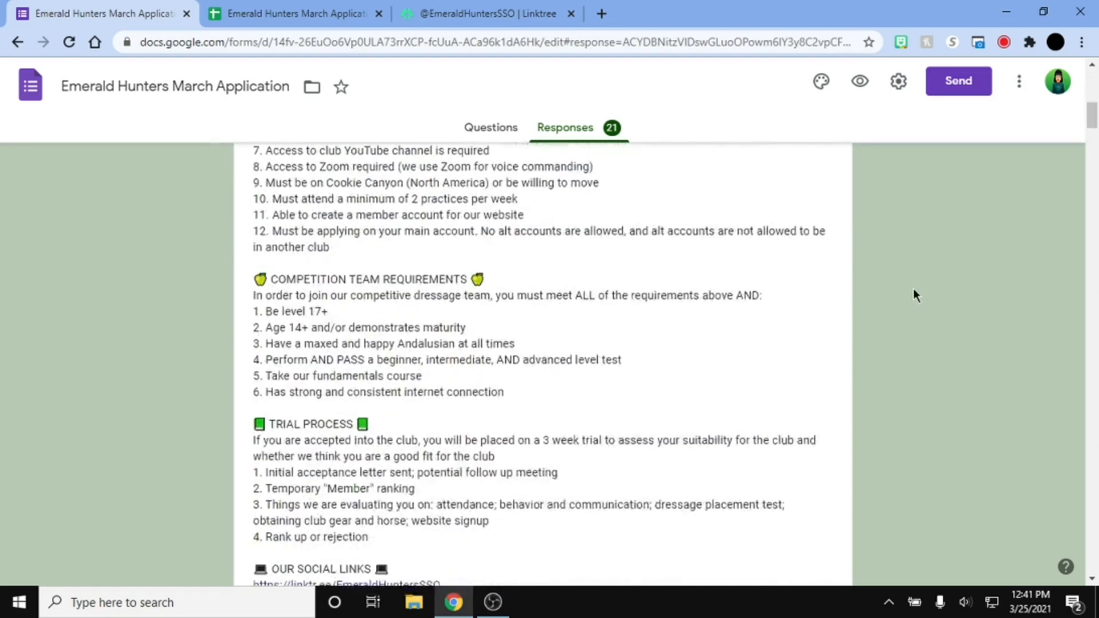
scroll(912, 292, "down", 10)
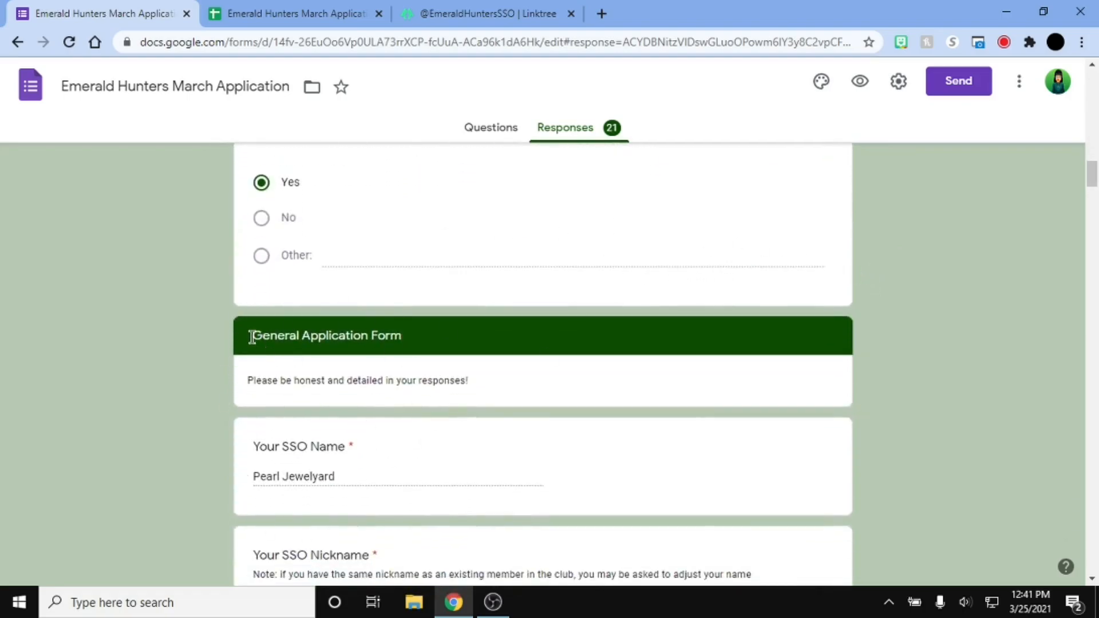
scroll(352, 400, "up", 20)
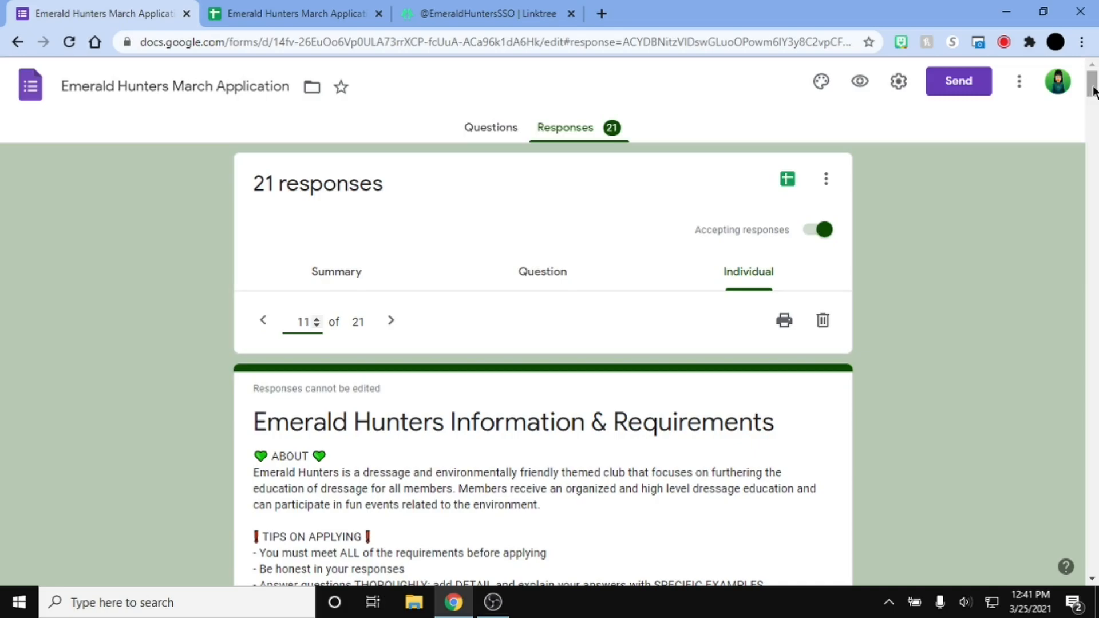
mouse_move(1094, 90)
left_mouse_down()
mouse_move(1093, 372)
mouse_move(1072, 461)
mouse_move(1067, 575)
mouse_move(1094, 484)
mouse_move(1092, 83)
left_mouse_up()
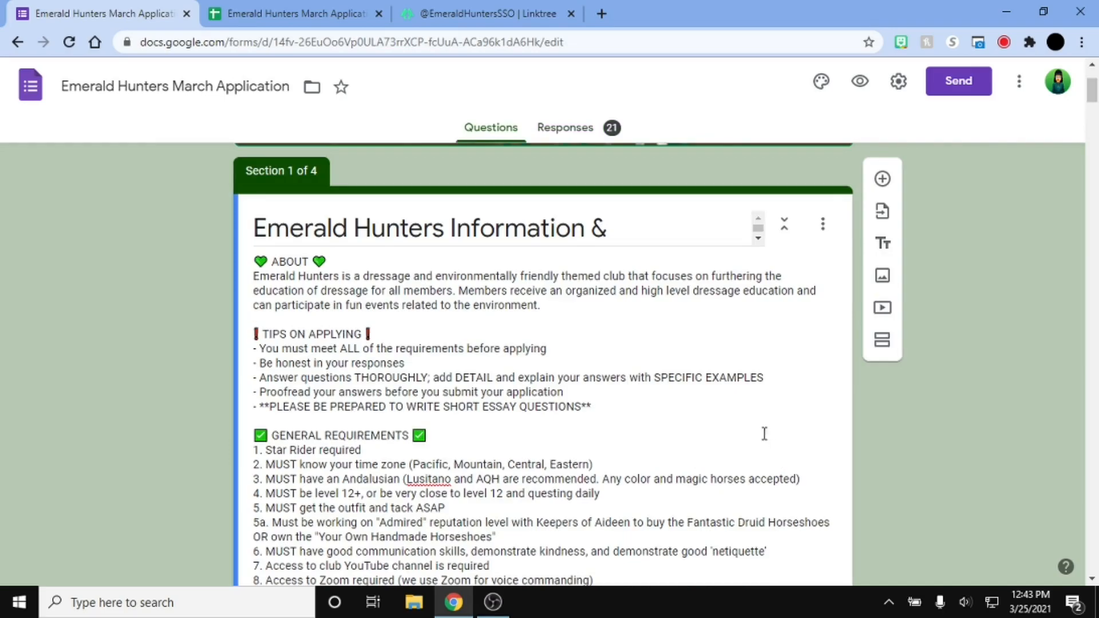
Step: Review the form's banner and opening section in the question editor, highlighting the tips on applying
left_click_drag(592, 406, 313, 305)
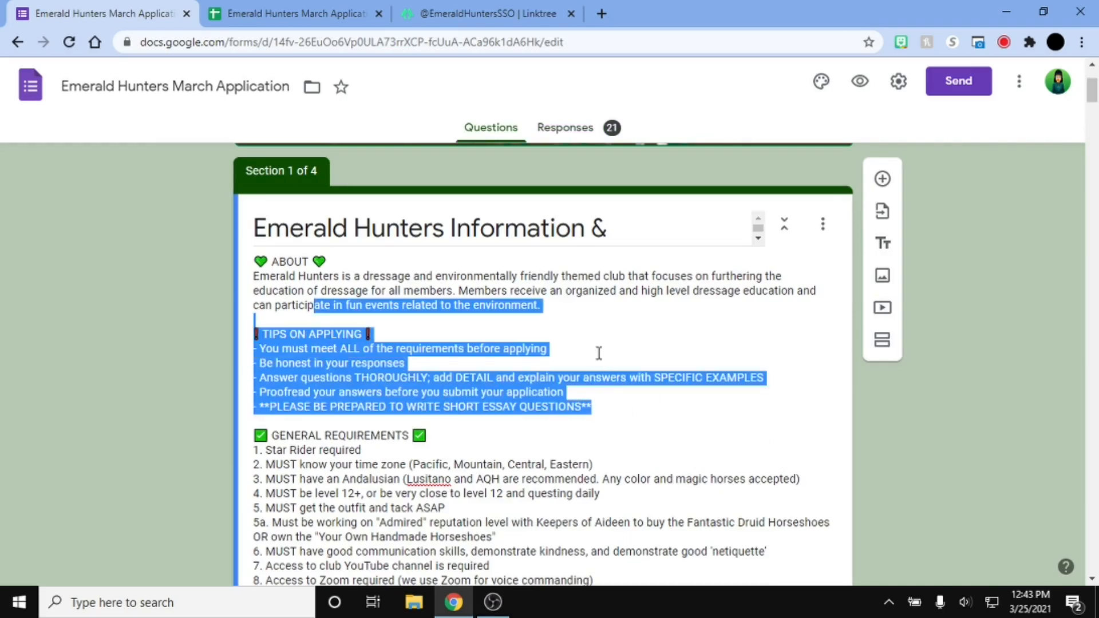
left_click(598, 353)
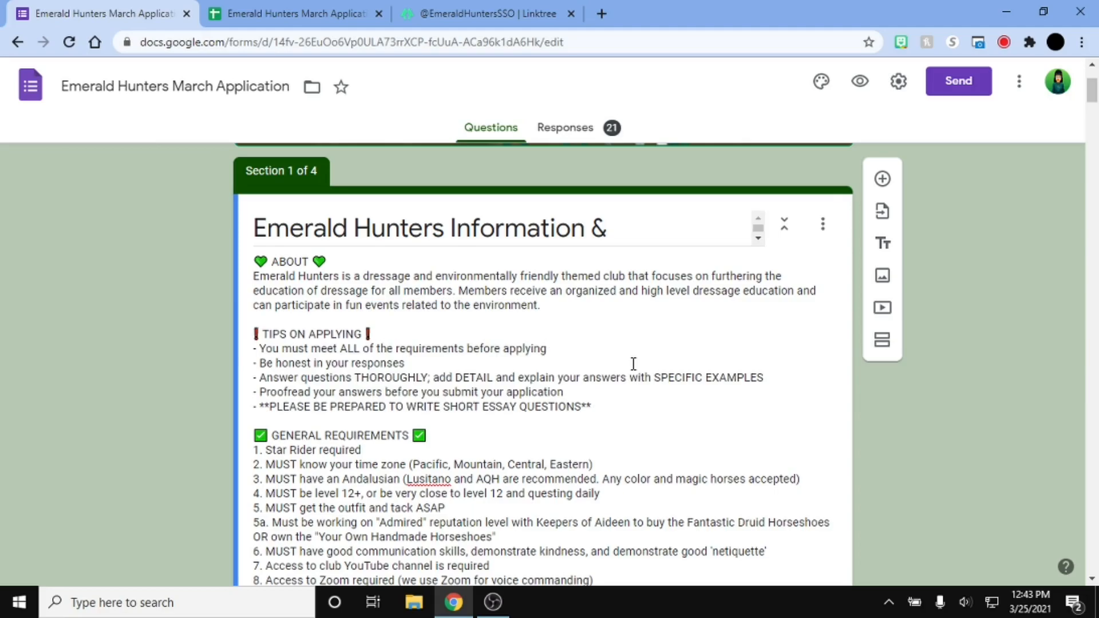
scroll(550, 385, "up", 3)
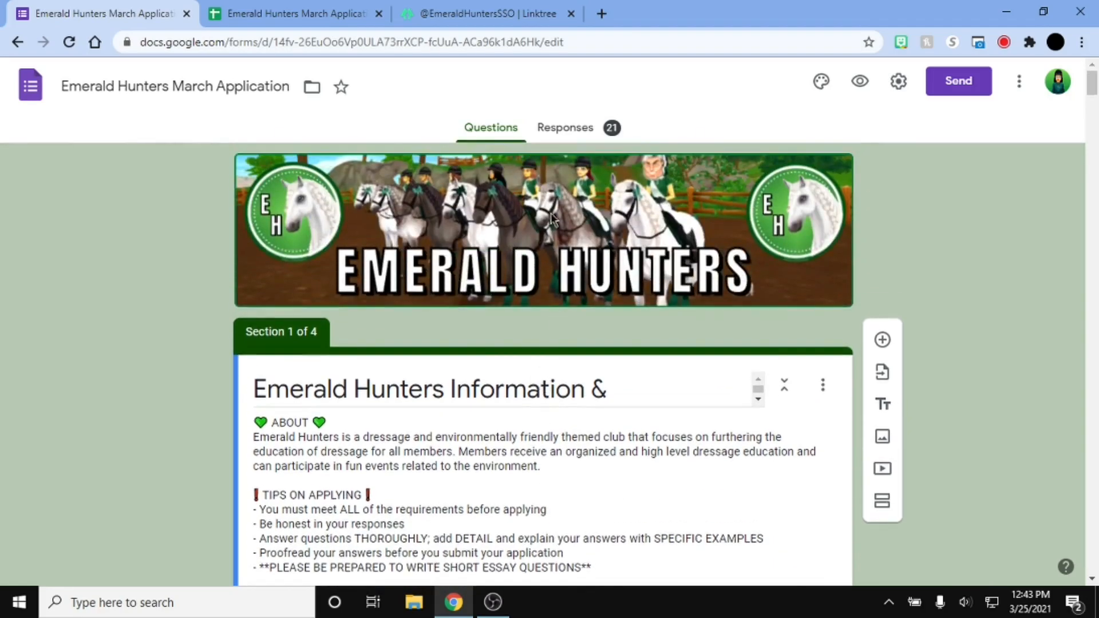
scroll(612, 224, "down", 4)
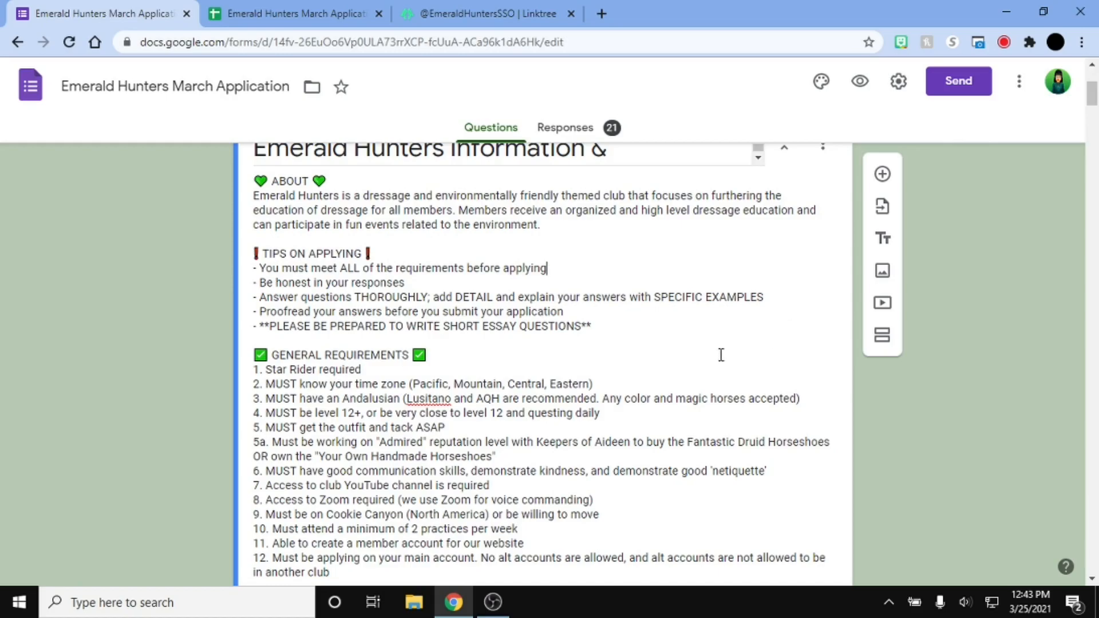
scroll(334, 194, "up", 1)
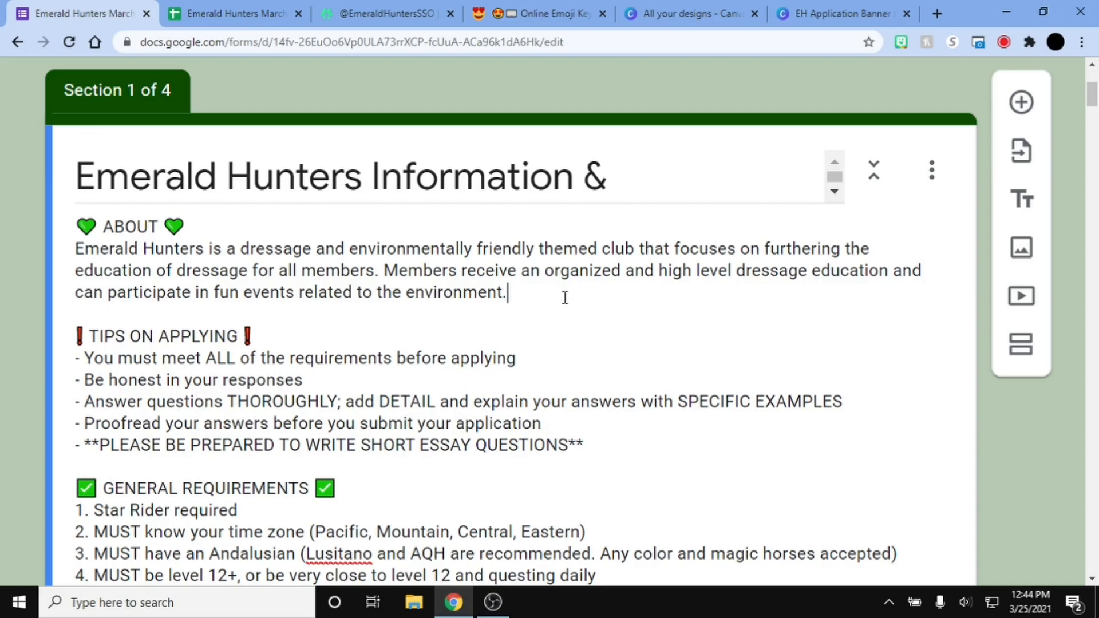
Step: Highlight the ABOUT paragraph in Section 1 to review the club description
left_click_drag(550, 287, 29, 232)
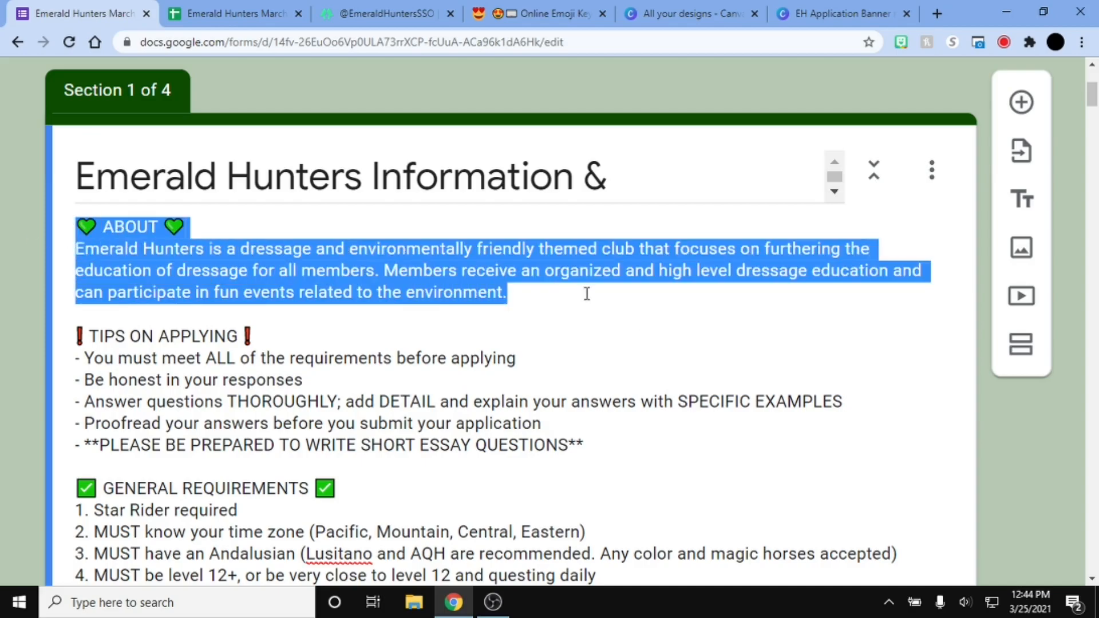
left_click(616, 294)
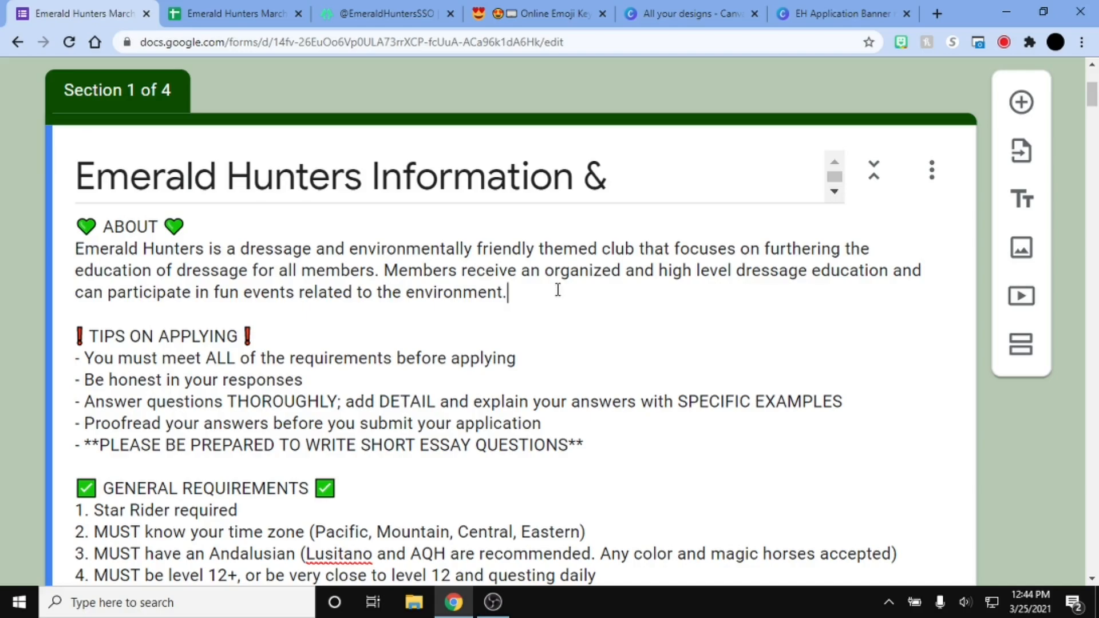
left_click_drag(510, 292, 368, 248)
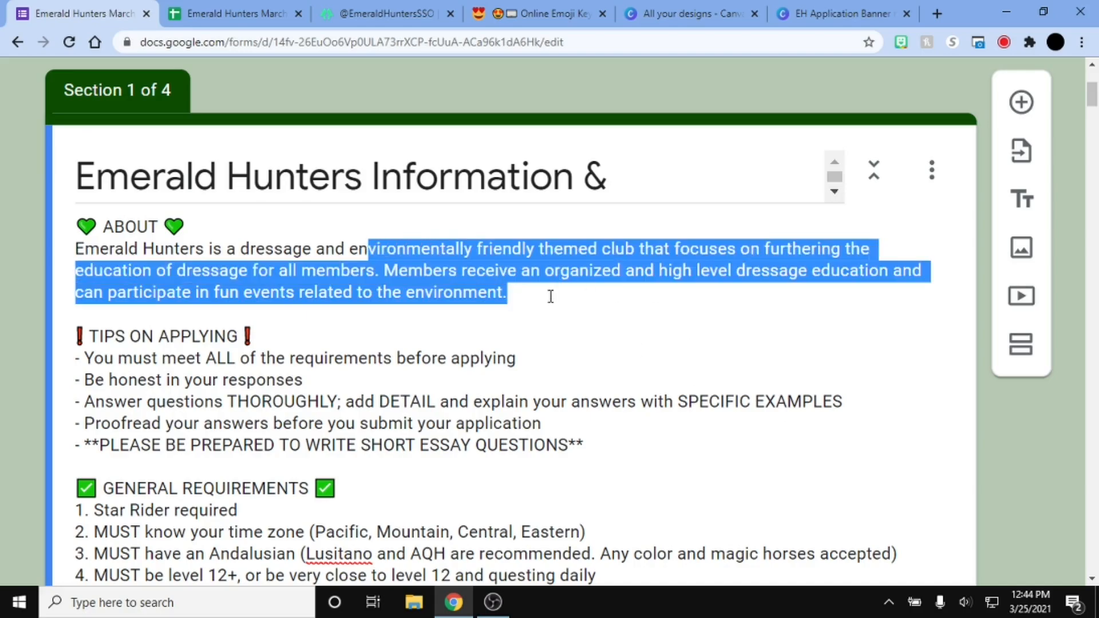
left_click(572, 293)
Step: Review the TIPS ON APPLYING list, highlighting the thoroughness, detail and specific examples wording and the short essay notice
scroll(649, 303, "down", 1)
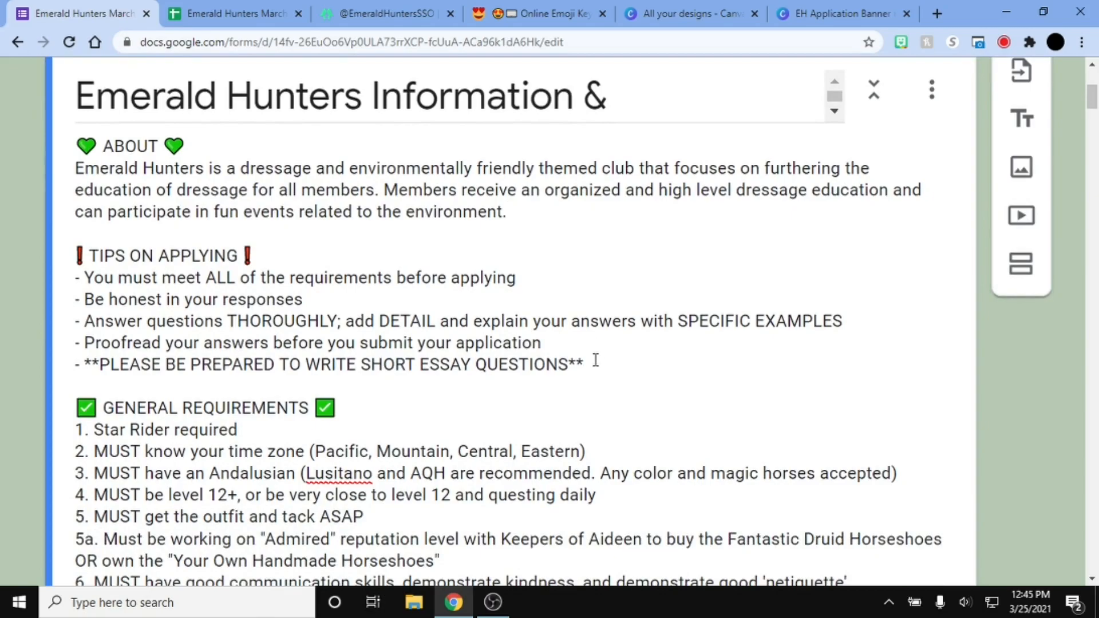
left_click_drag(592, 364, 54, 286)
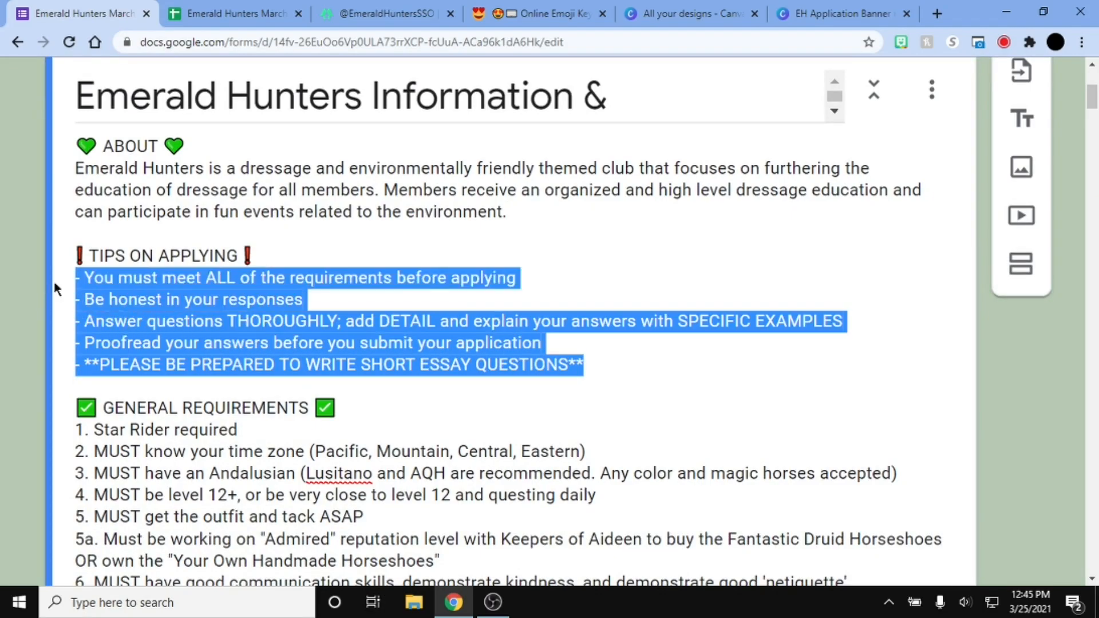
left_click(709, 351)
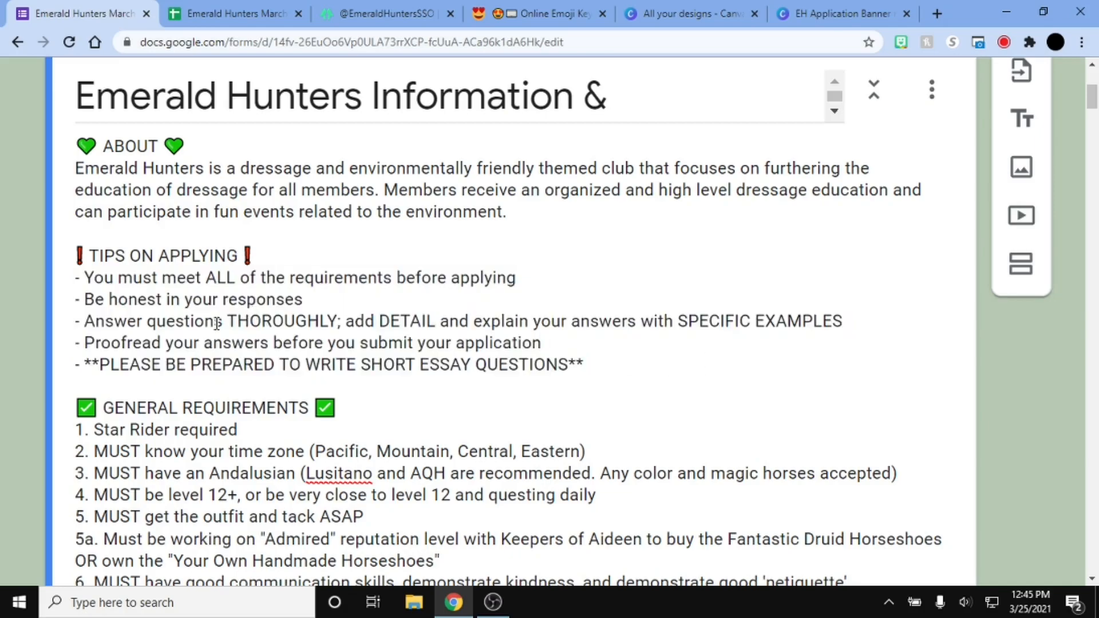
left_click_drag(229, 318, 443, 324)
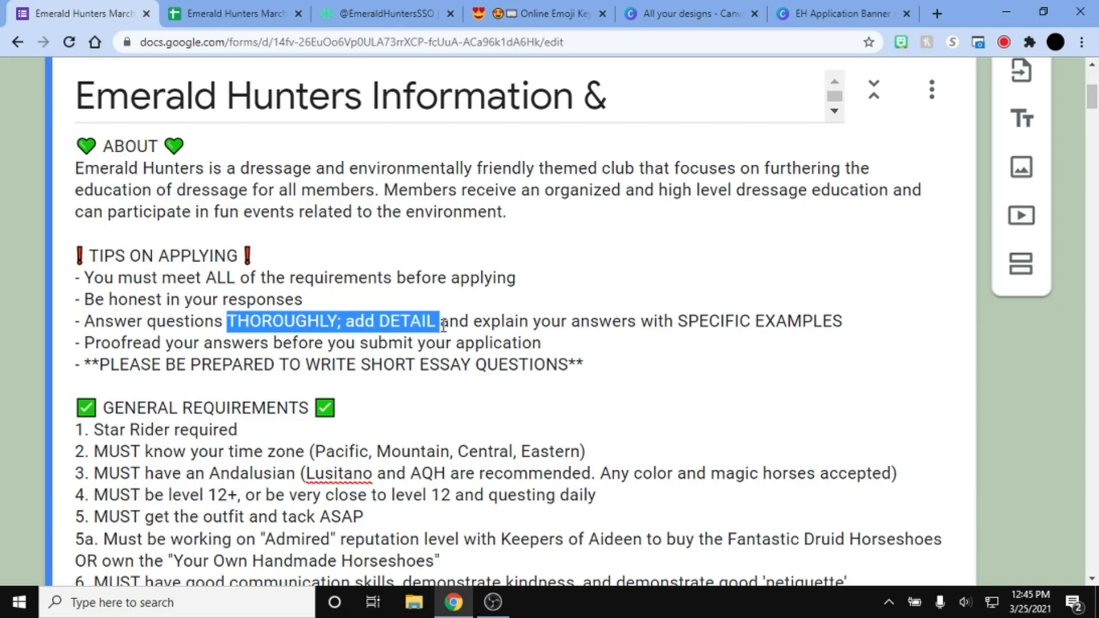
left_click_drag(679, 320, 840, 318)
left_click_drag(614, 364, 33, 359)
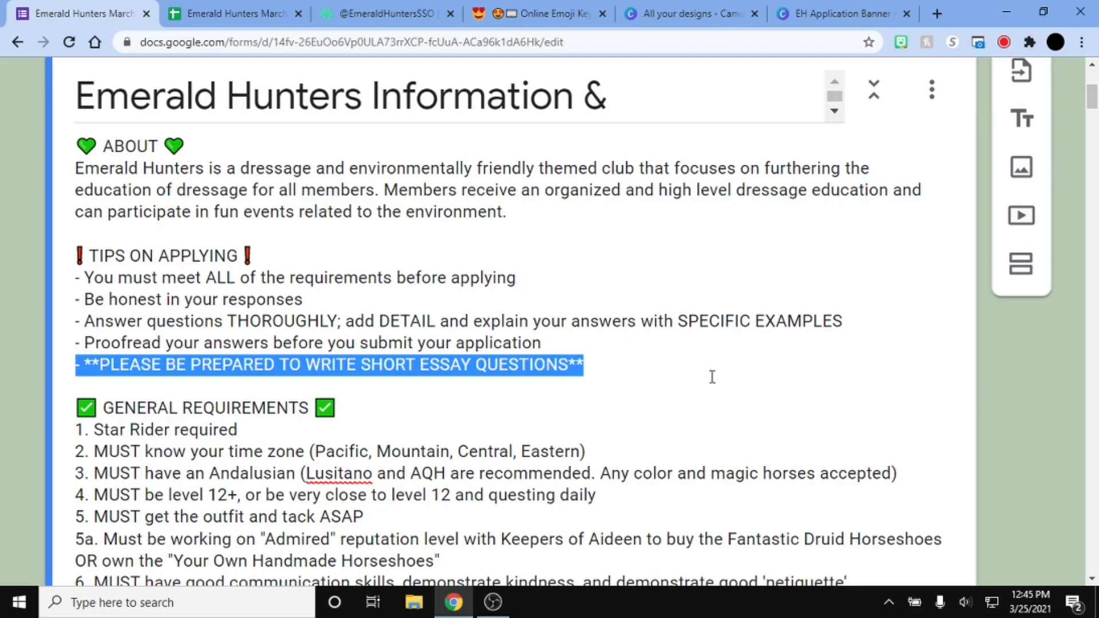
left_click(614, 365)
left_click_drag(554, 363, 9, 364)
Step: Review the general requirements, competition team requirements and trial process in Section 1, highlighting competition items 1 to 5
scroll(568, 343, "down", 4)
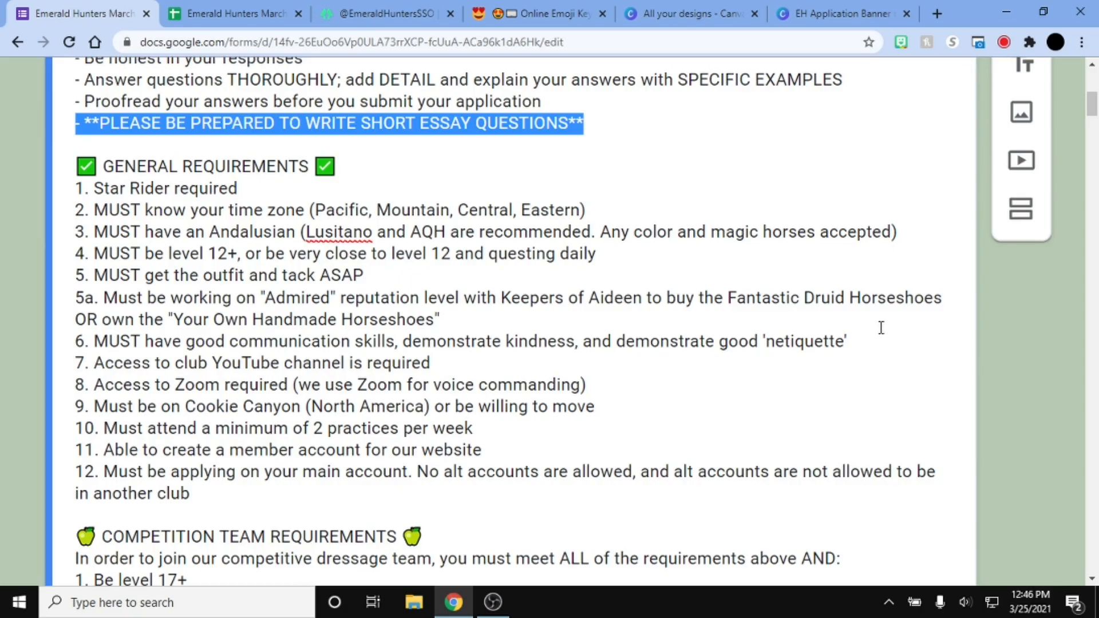
left_click(269, 188)
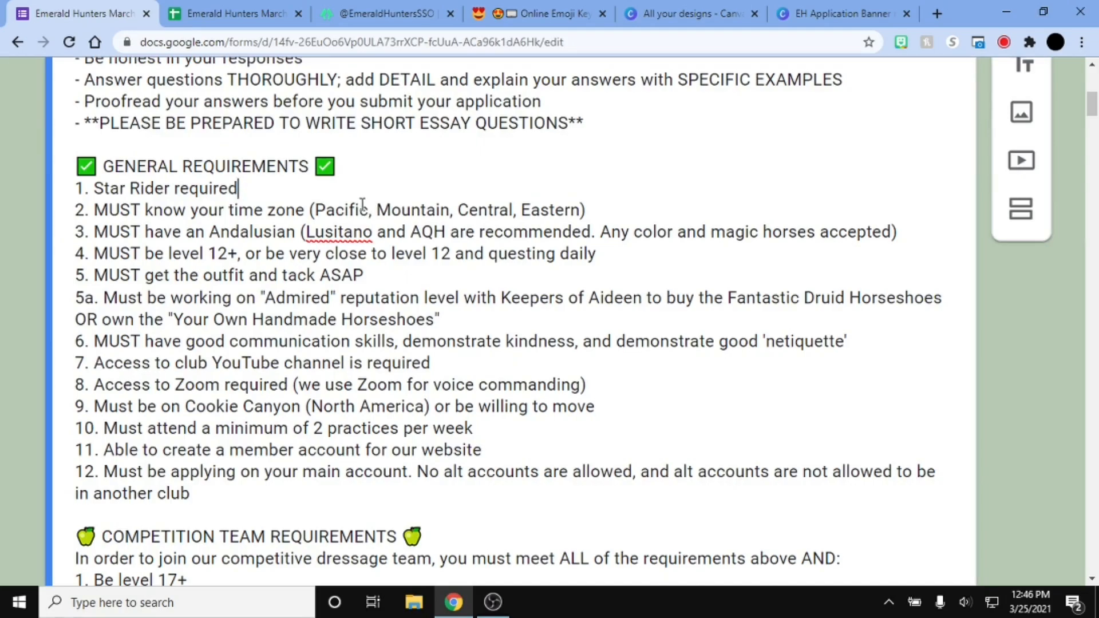
scroll(362, 188, "down", 5)
left_click(481, 359)
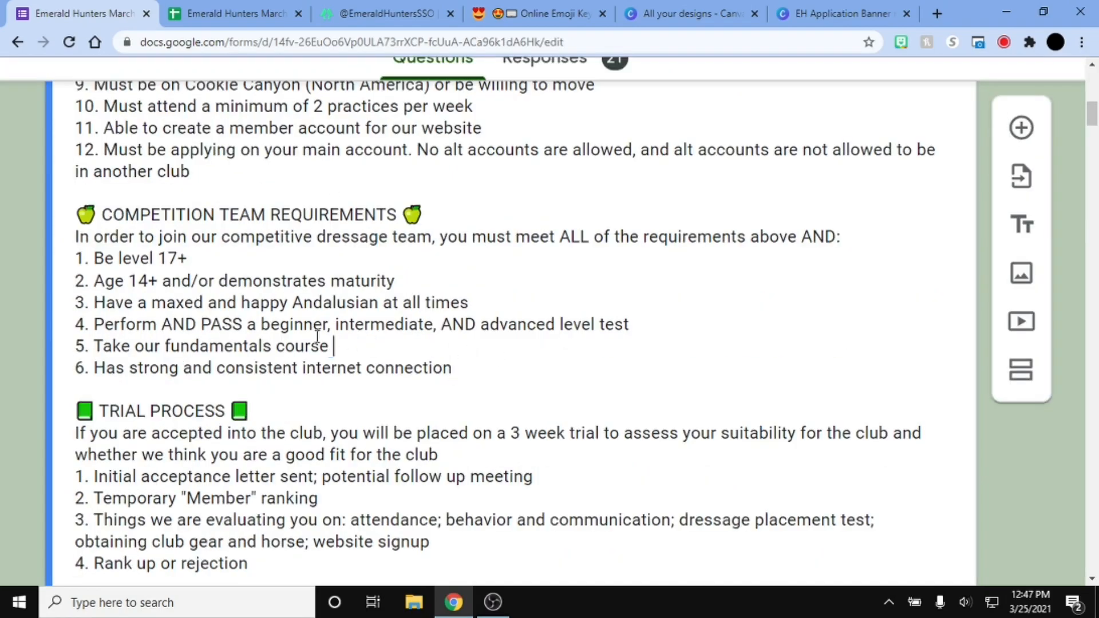
left_click_drag(334, 346, 75, 257)
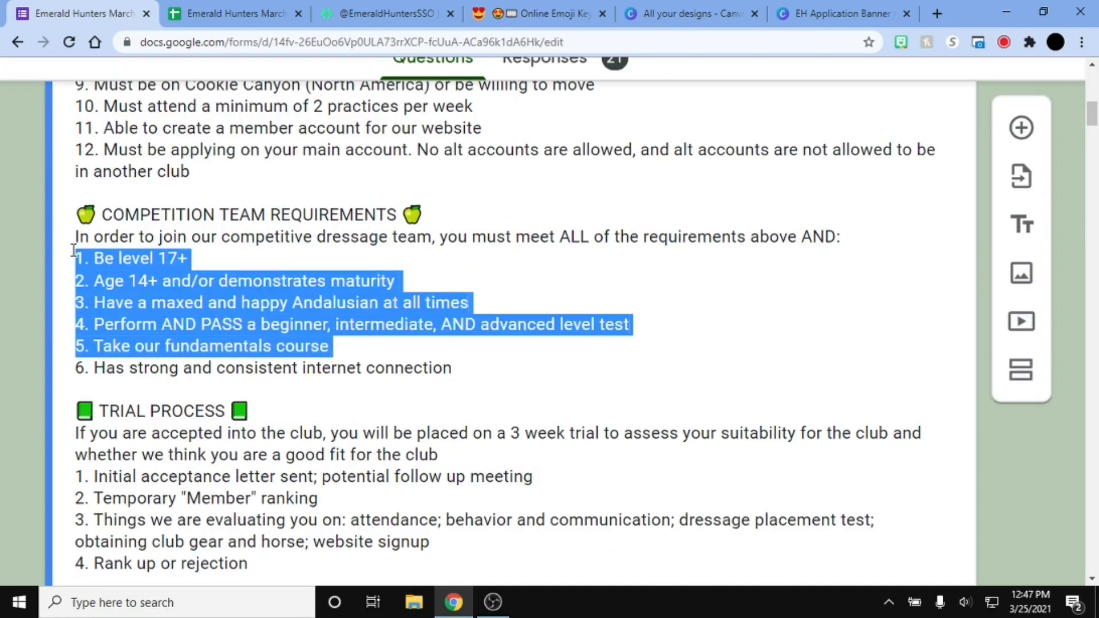
left_click(508, 360)
scroll(544, 338, "up", 1)
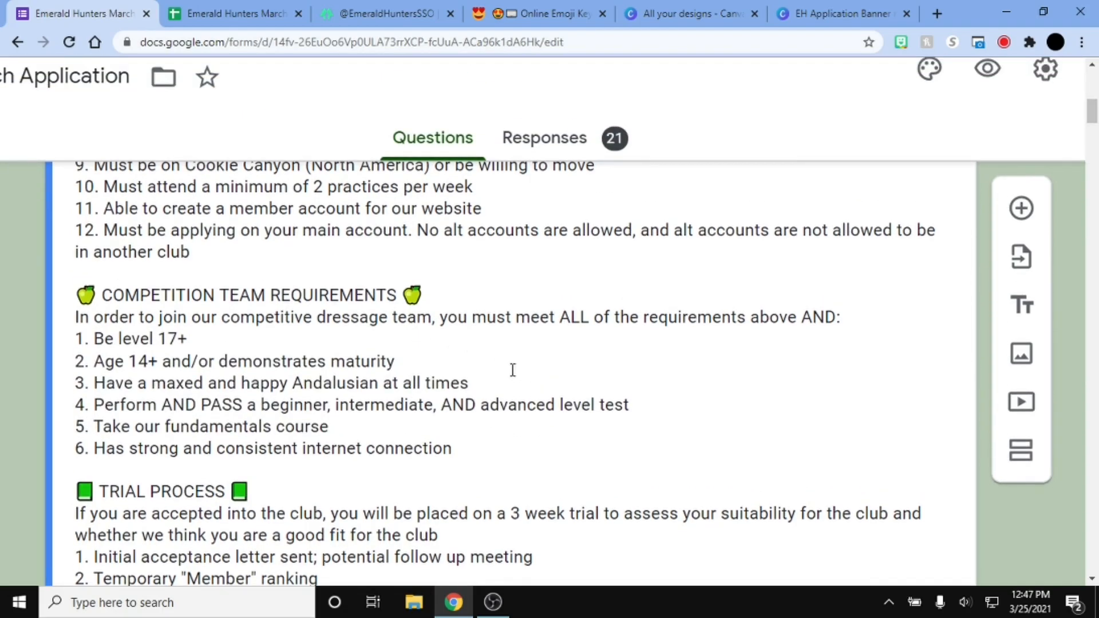
scroll(523, 386, "down", 3)
scroll(523, 386, "up", 5)
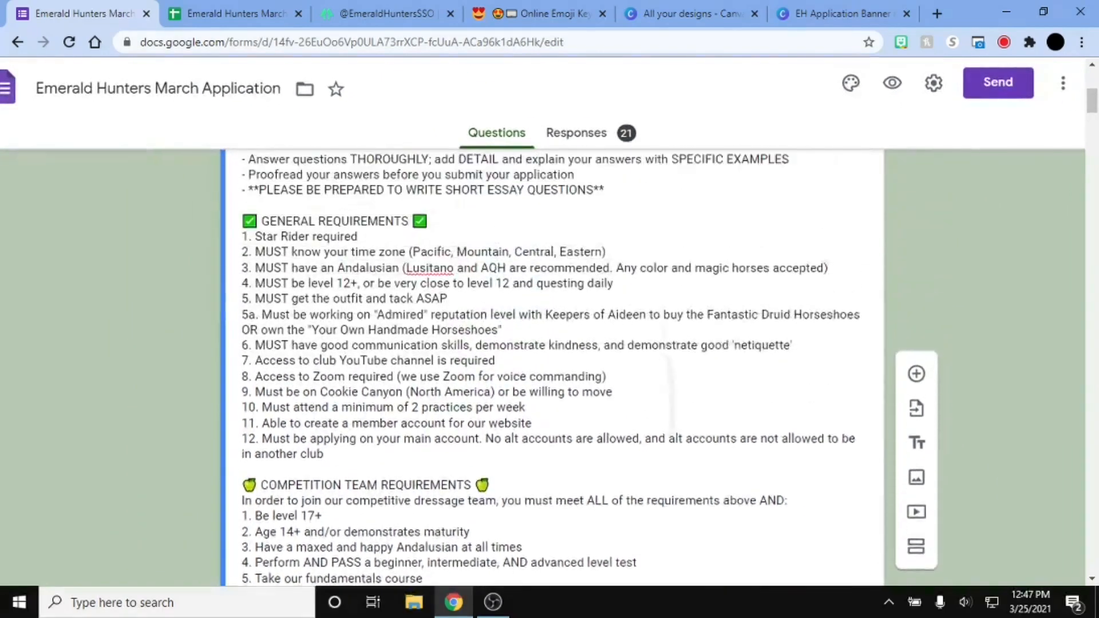
left_click_drag(317, 291, 358, 307)
scroll(538, 298, "down", 1)
scroll(539, 297, "down", 3)
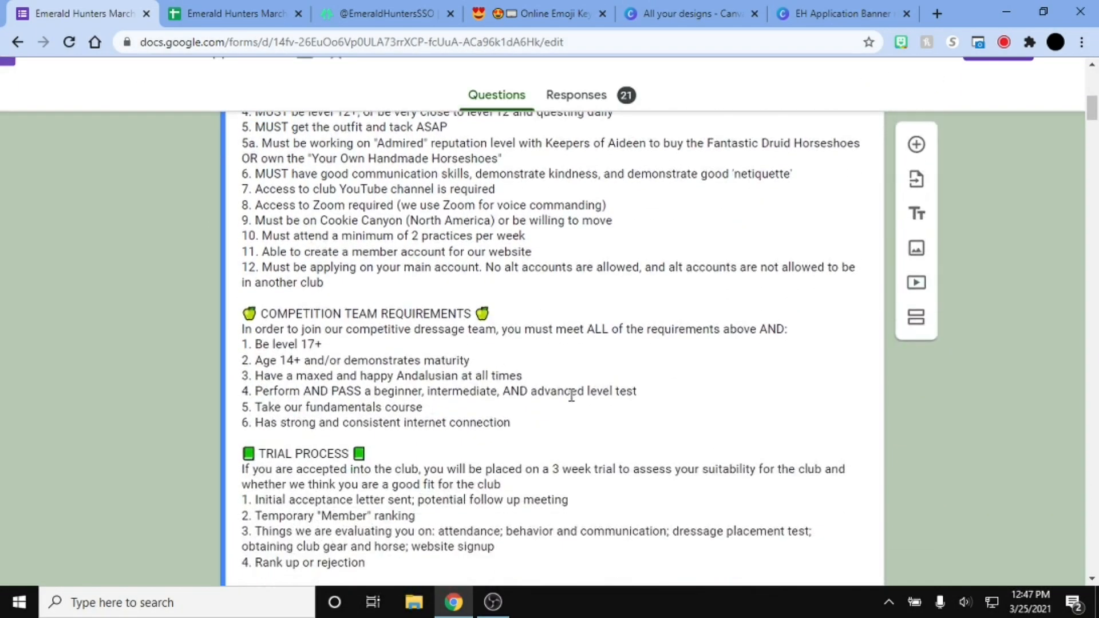
Step: Highlight items 2 to 6 of the competition team requirements and the full TRIAL PROCESS text in Section 1 to review them
left_click_drag(529, 421, 260, 361)
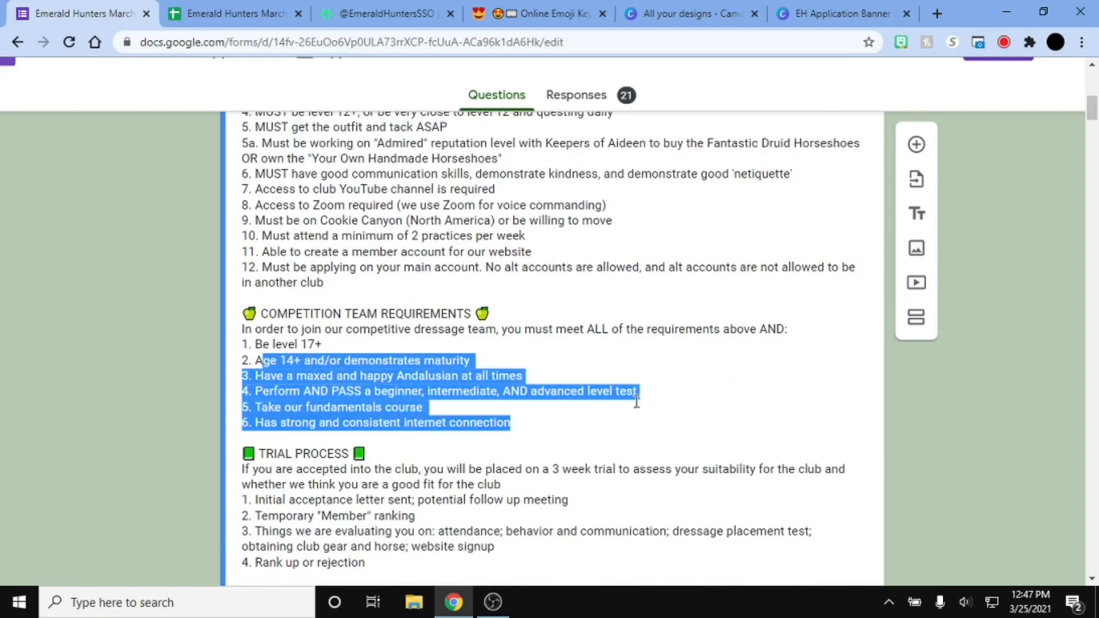
left_click(635, 421)
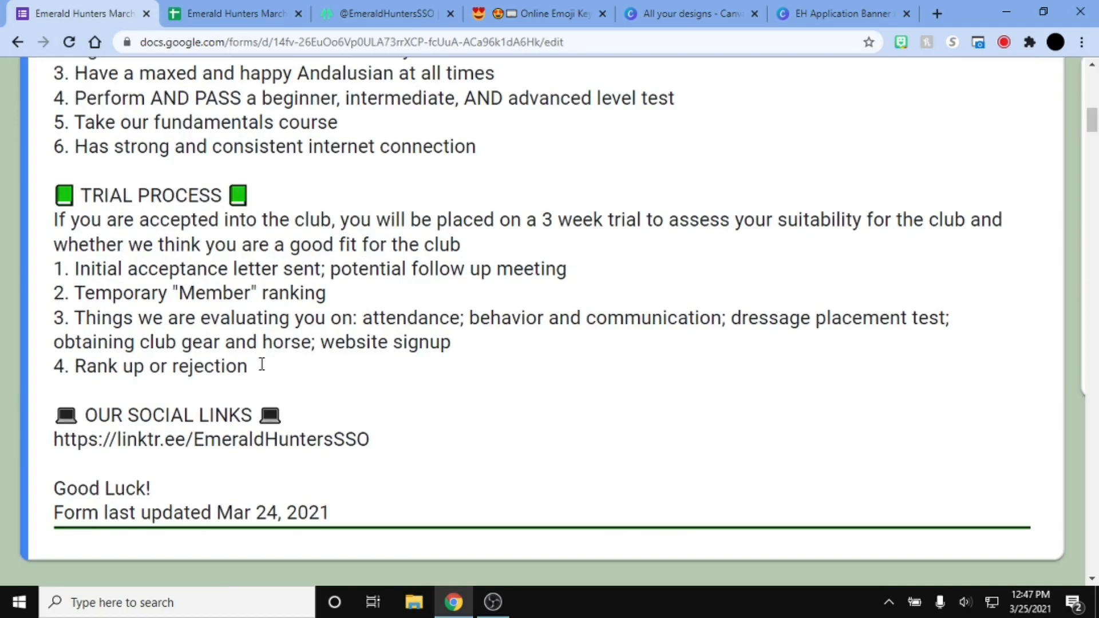
left_click_drag(261, 365, 39, 233)
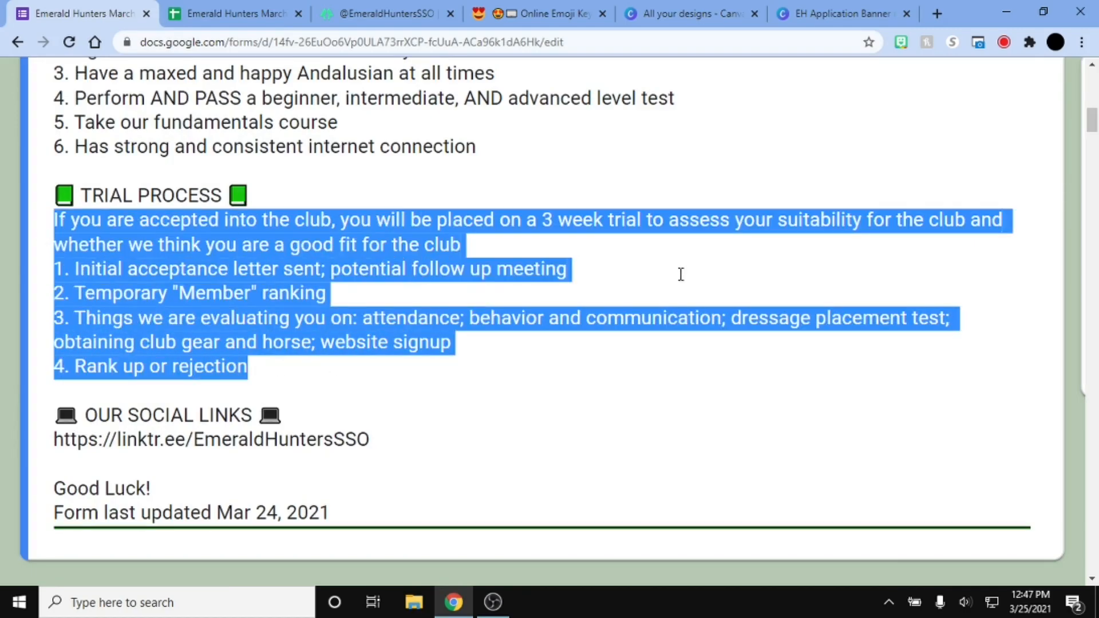
left_click(680, 274)
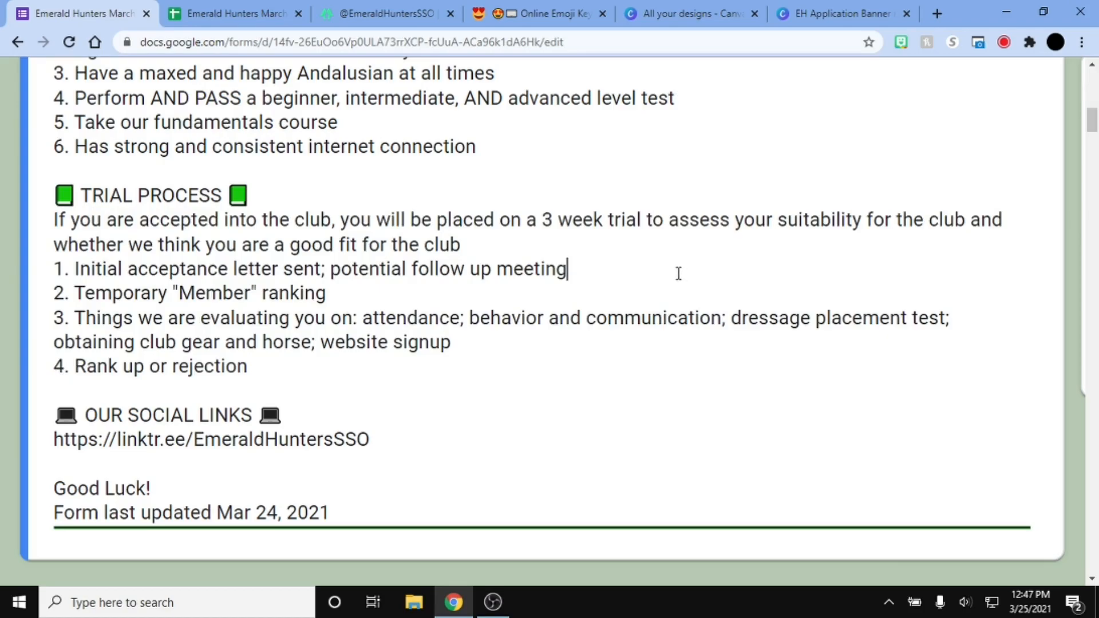
Step: Review the TRIAL PROCESS details, highlighting the wording on assessing suitability and good fit, and items 2 to 4
left_click_drag(669, 220, 994, 230)
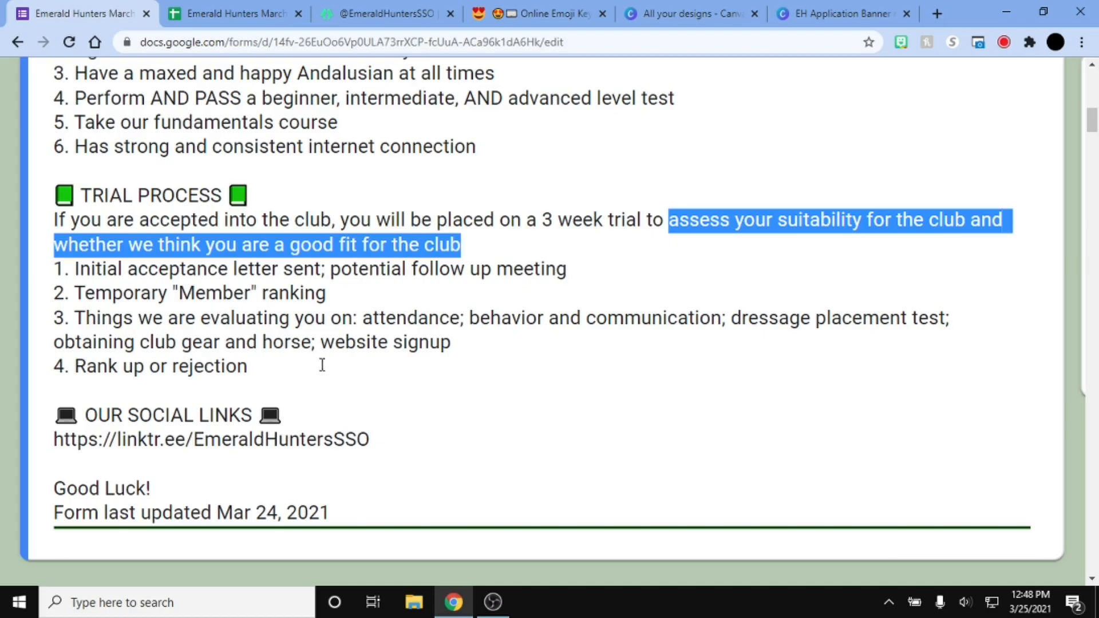
left_click(291, 361)
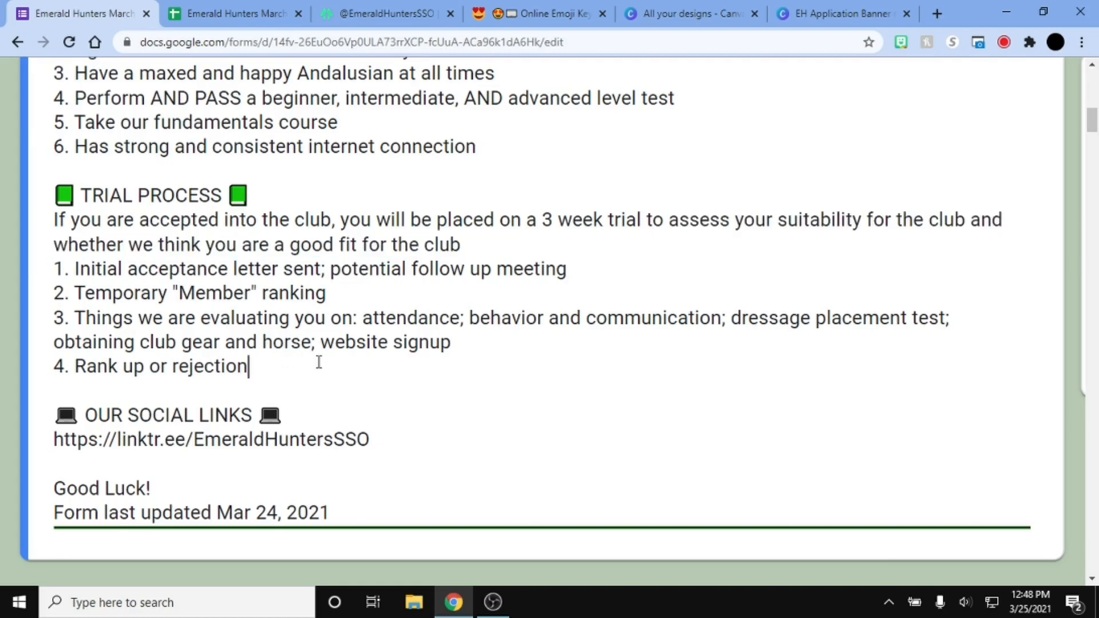
left_click_drag(318, 364, 44, 291)
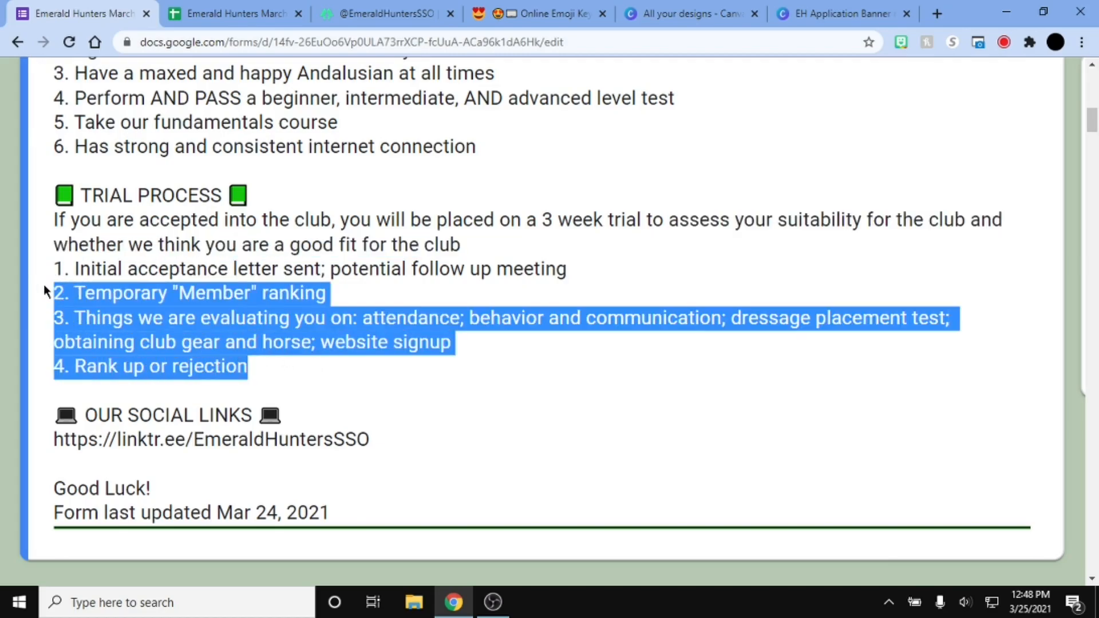
key("ctrl+0")
scroll(549, 366, "up", 10)
scroll(549, 366, "down", 10)
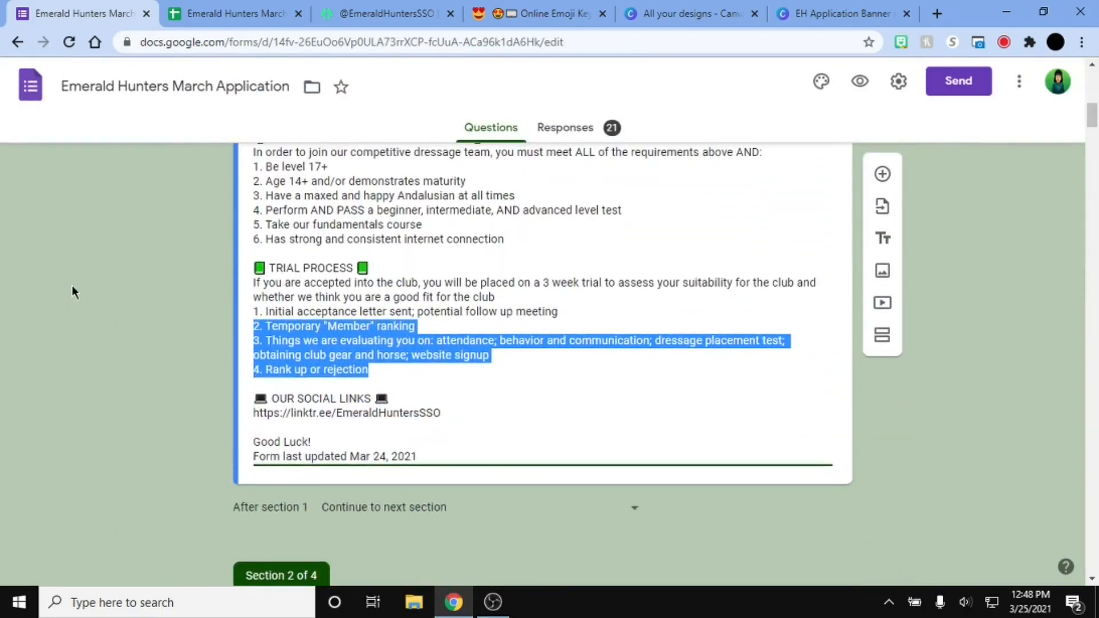
left_click(424, 369)
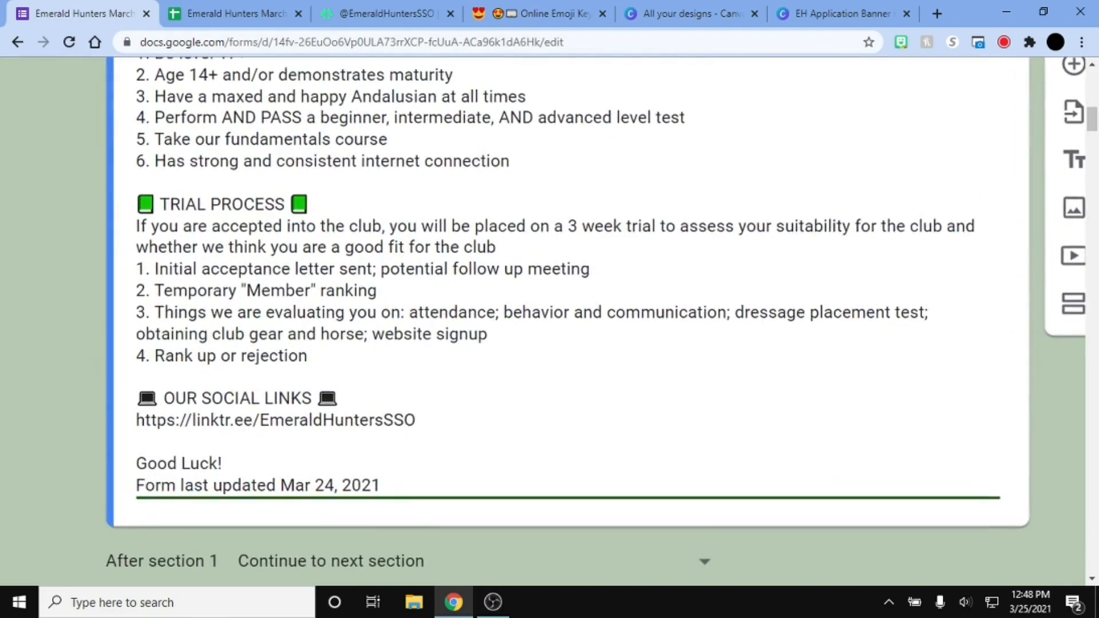
Step: Highlight the OUR SOCIAL LINKS entry, view the club's Linktree page, and return to the form editor
left_click(438, 424)
left_click_drag(444, 420, 92, 417)
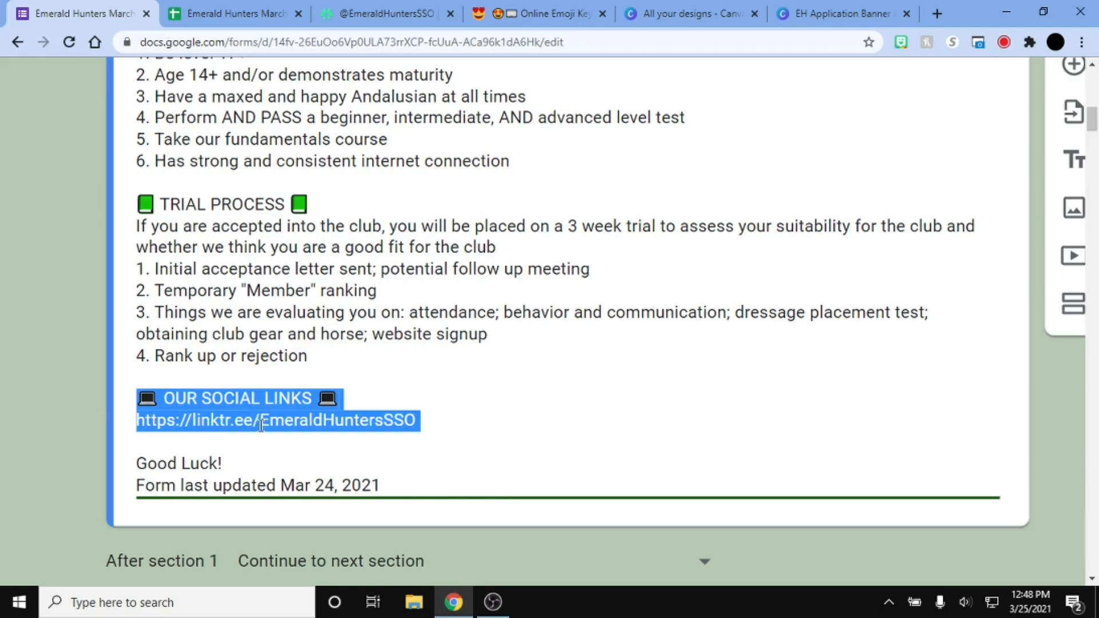
left_click(356, 14)
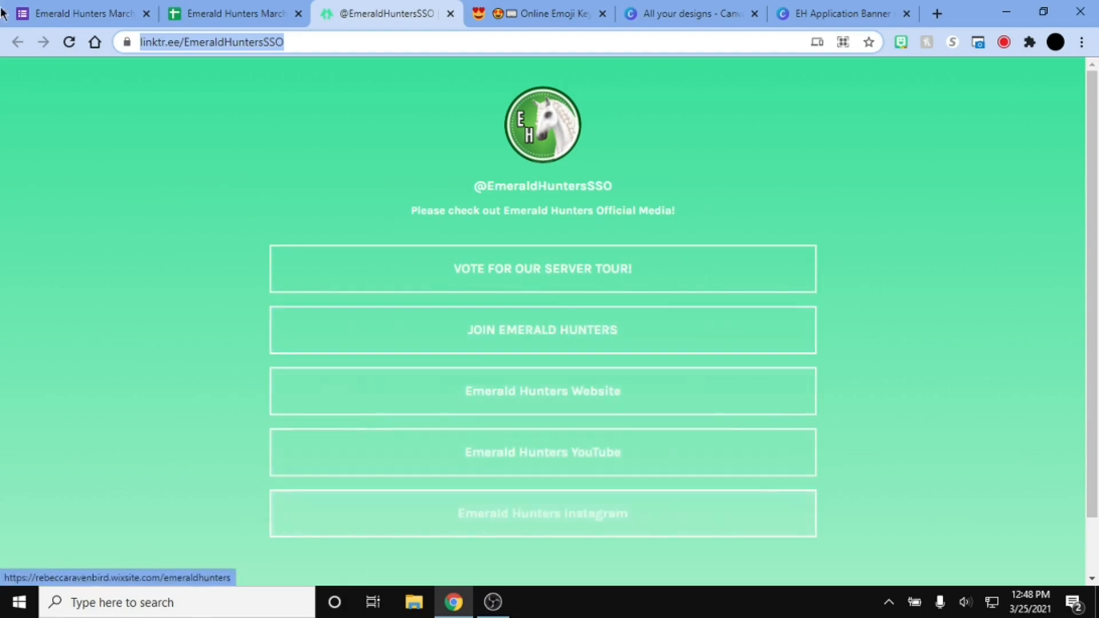
left_click(86, 13)
left_click(412, 425)
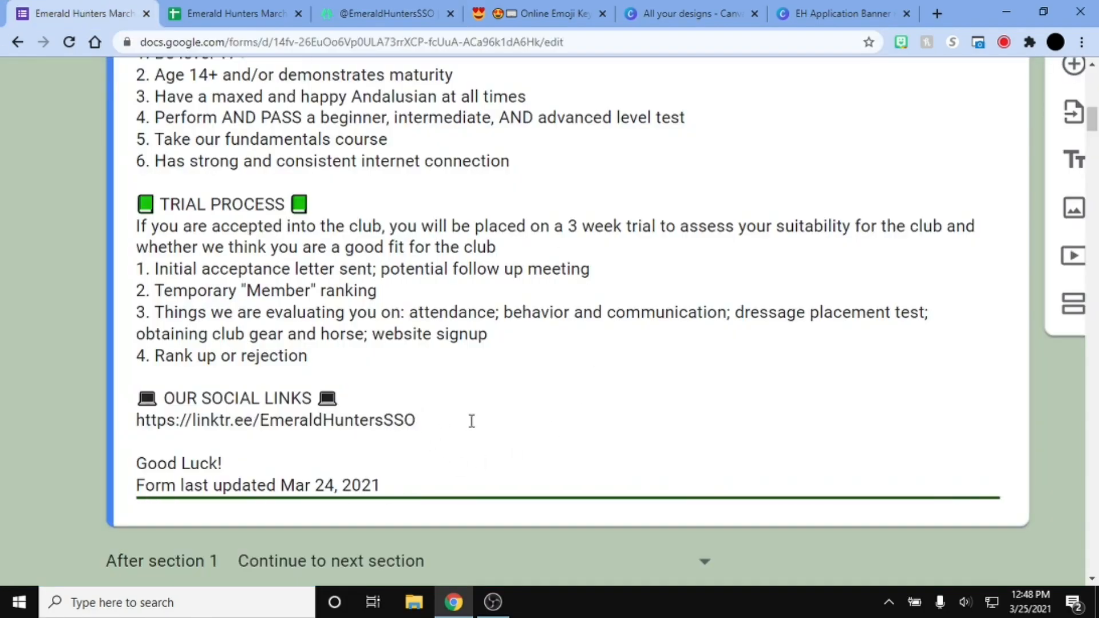
Step: Examine the navigation choices after Section 1, keeping "Continue to next section"
scroll(465, 424, "down", 5)
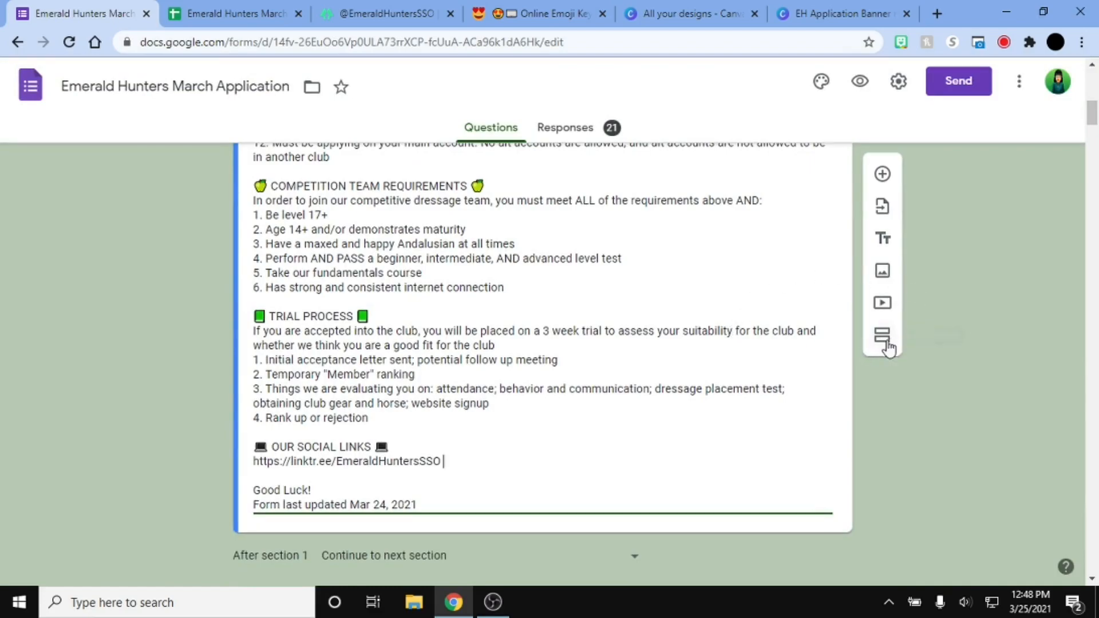
scroll(42, 220, "down", 1)
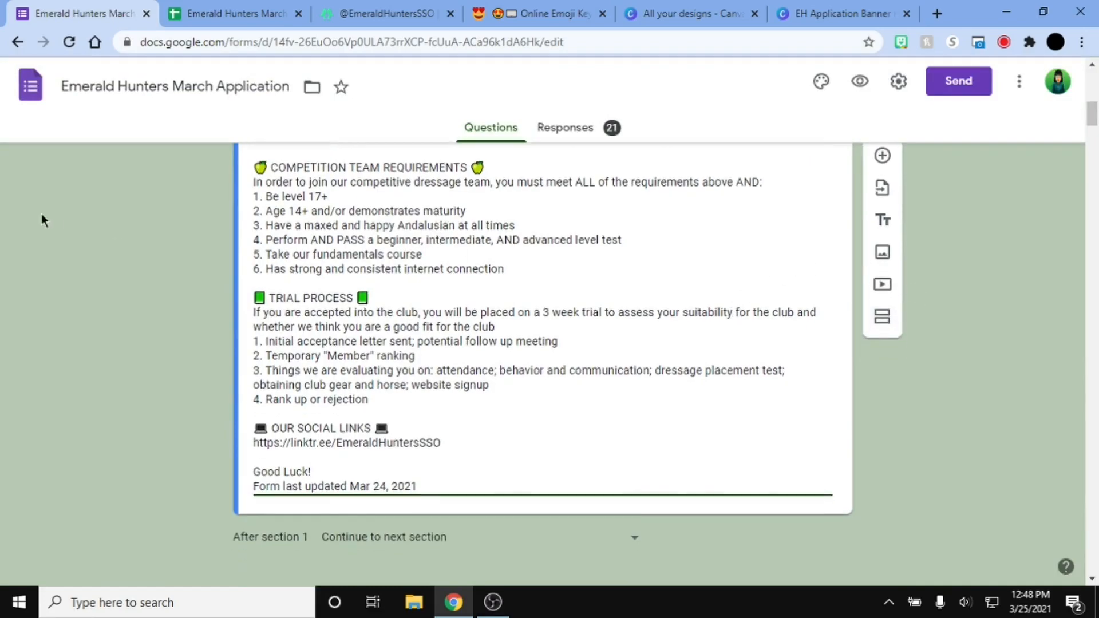
scroll(42, 216, "down", 3)
scroll(150, 269, "up", 2)
scroll(150, 269, "down", 2)
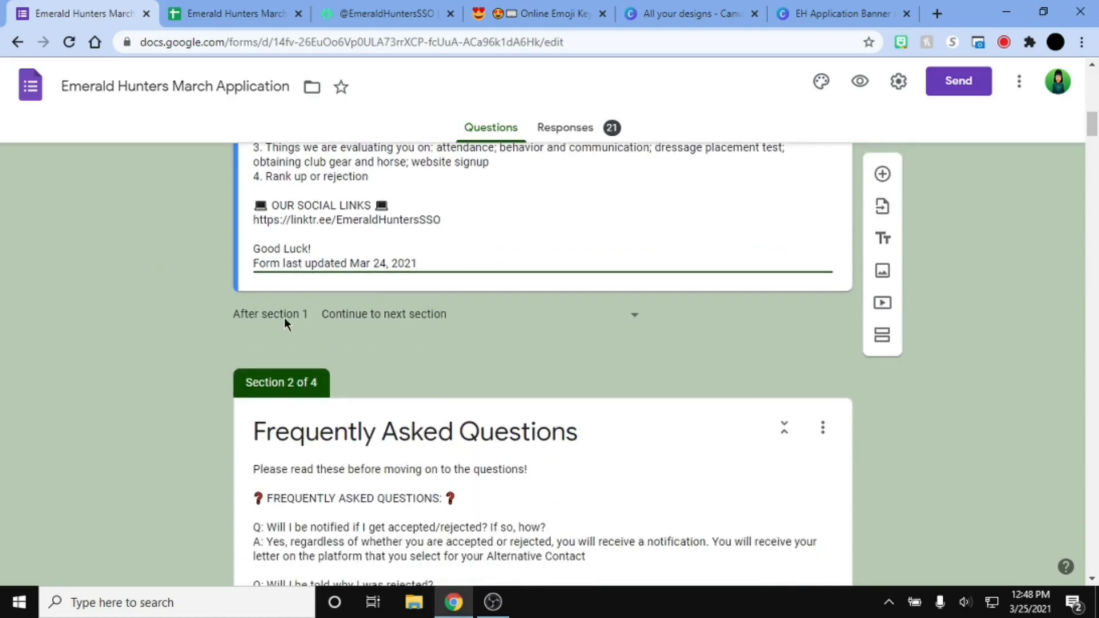
left_click(408, 318)
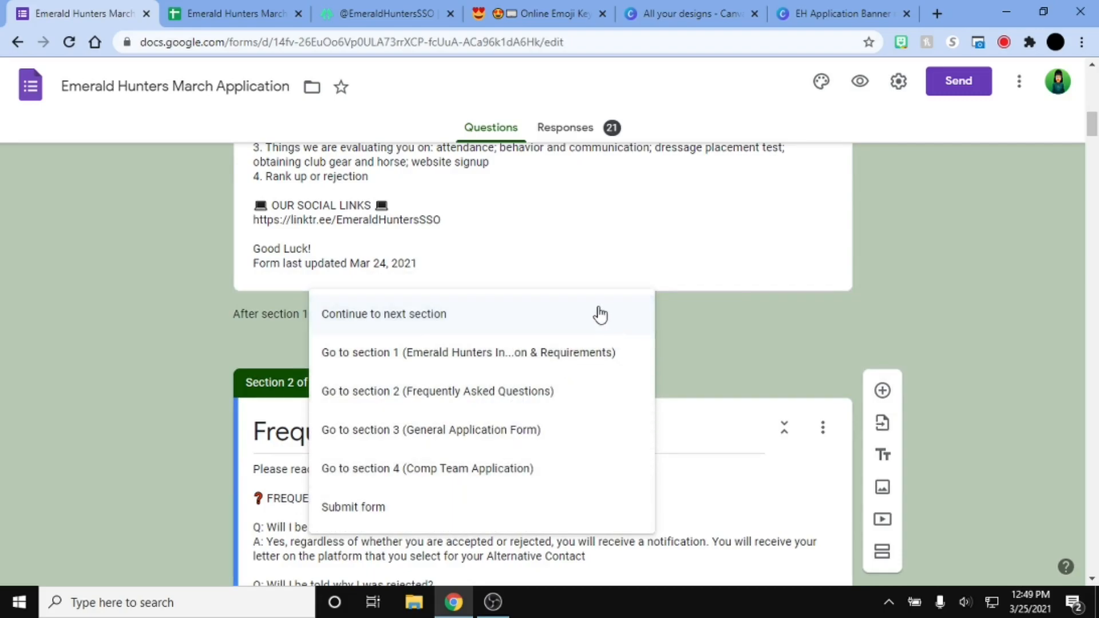
left_click(476, 324)
Step: Read the Frequently Asked Questions in Section 2, highlighting the question and answer on why Discord is not used for voice calls
scroll(562, 201, "down", 3)
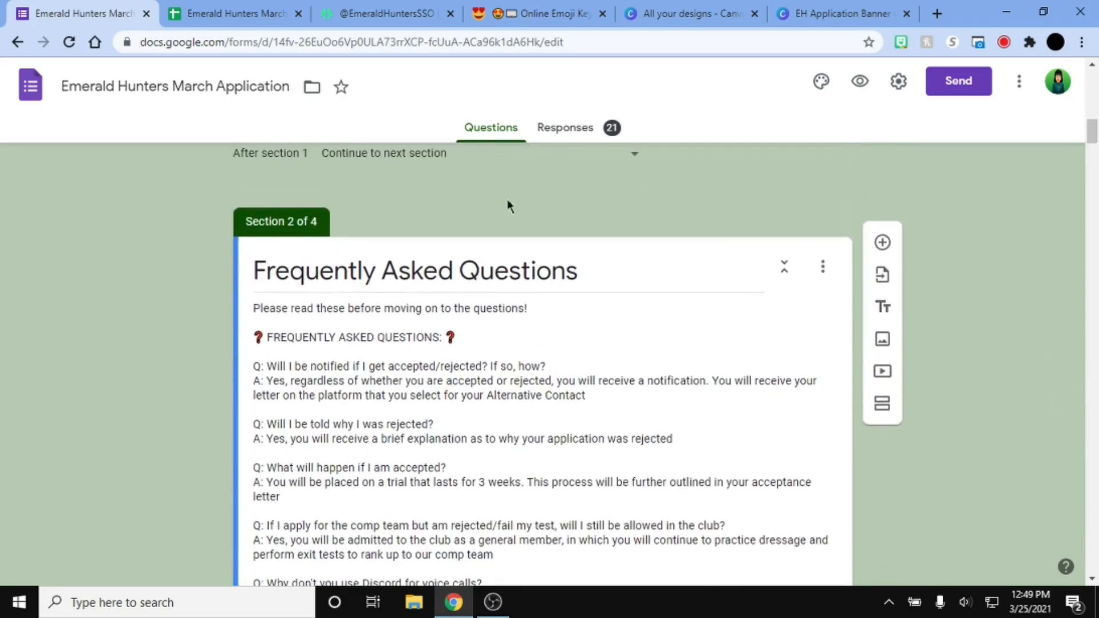
scroll(607, 395, "up", 4)
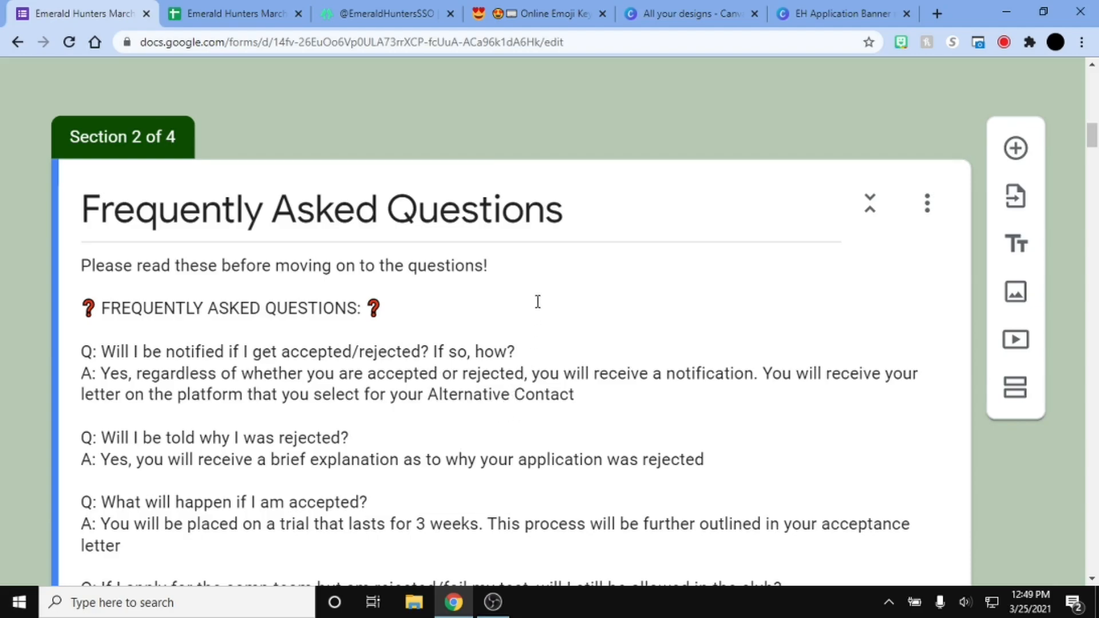
scroll(505, 294, "down", 2)
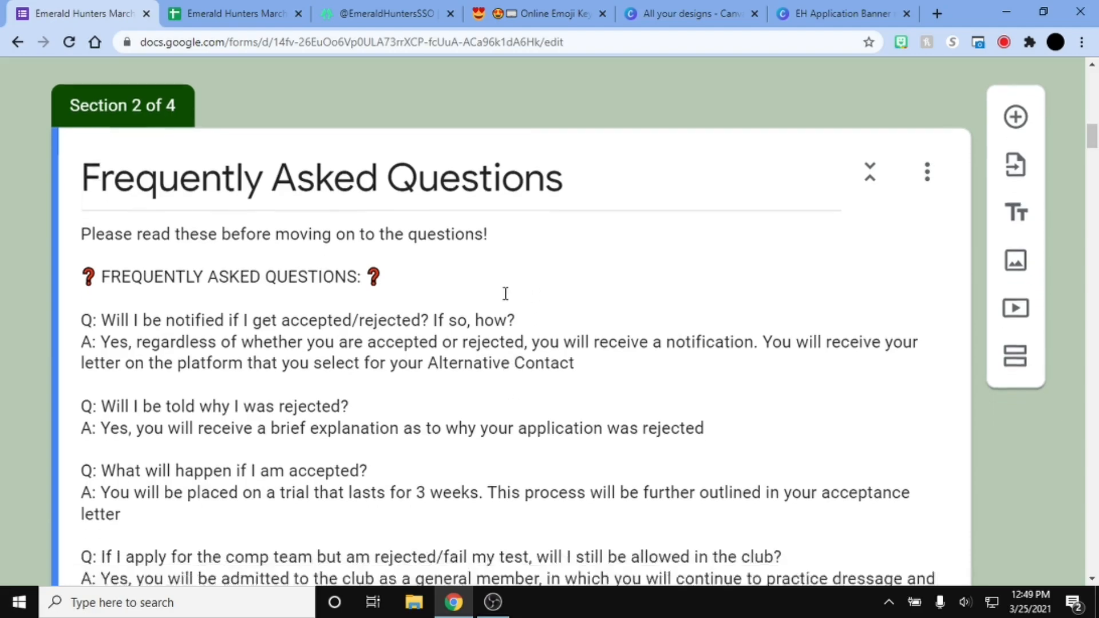
scroll(505, 293, "down", 4)
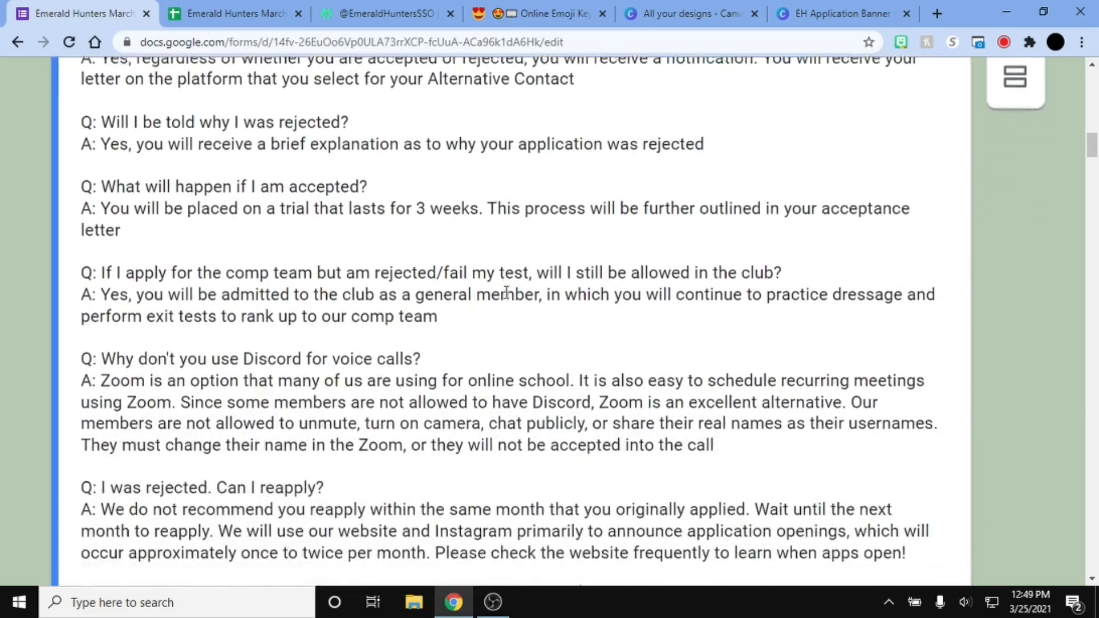
scroll(486, 284, "down", 1)
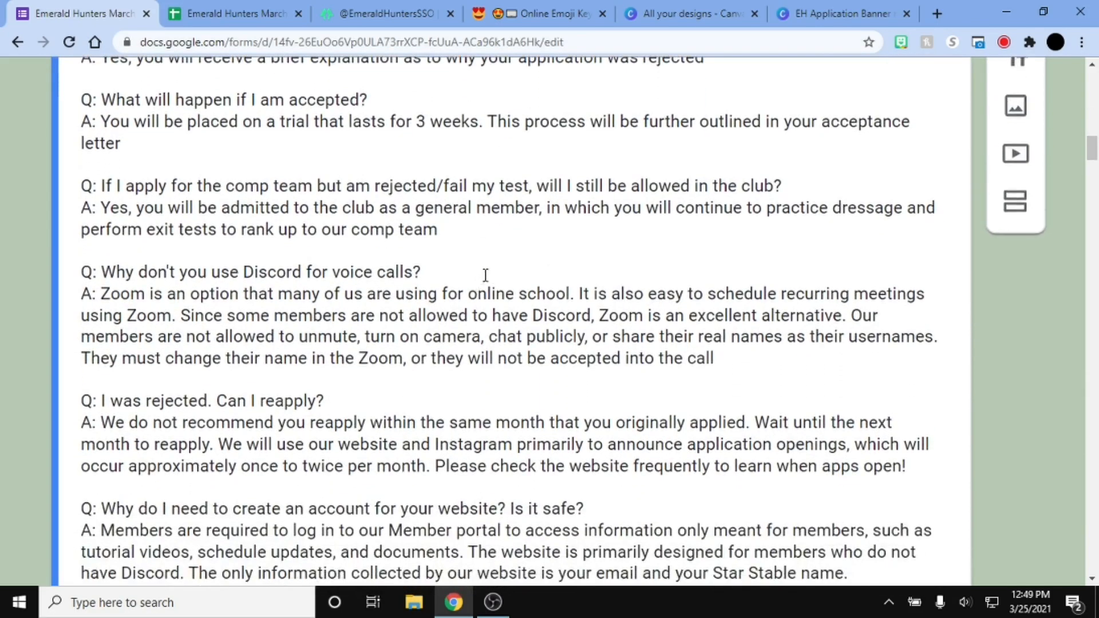
key("ctrl+a")
left_click(747, 363)
left_click_drag(747, 363, 3, 269)
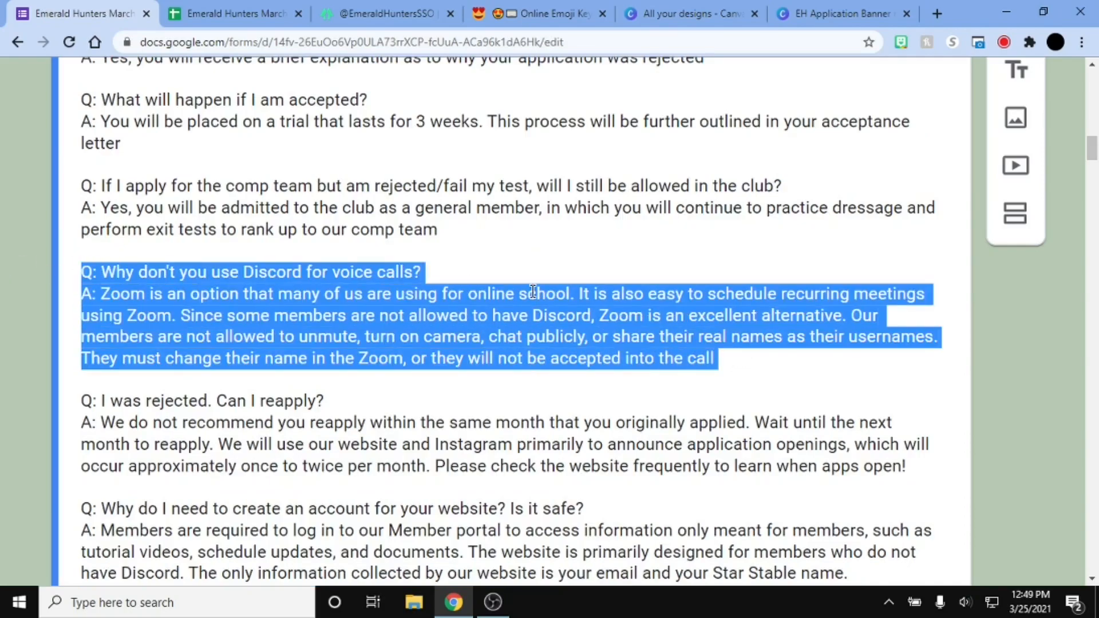
Step: Review the remaining FAQ entries on reapplying, website accounts, when applications close and when results arrive
scroll(535, 291, "down", 4)
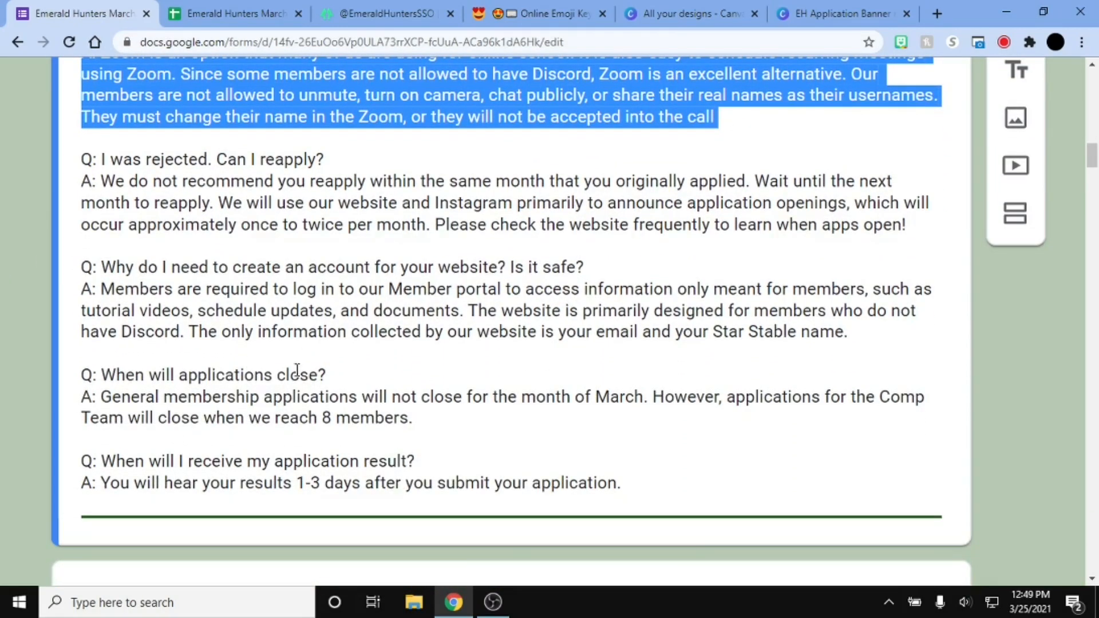
left_click(392, 375)
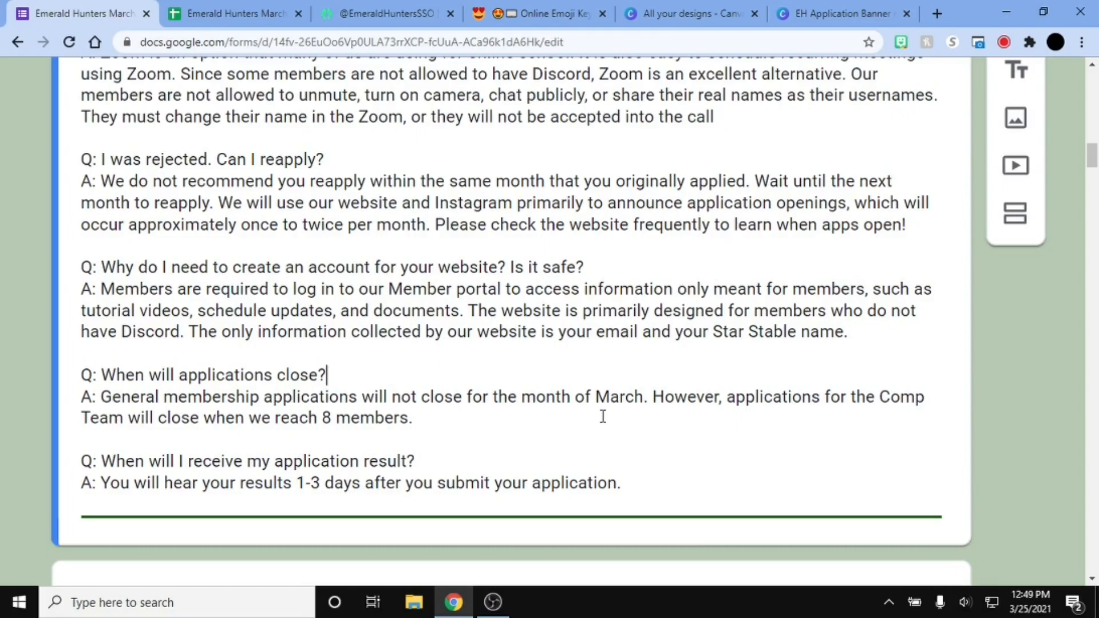
left_click(445, 461)
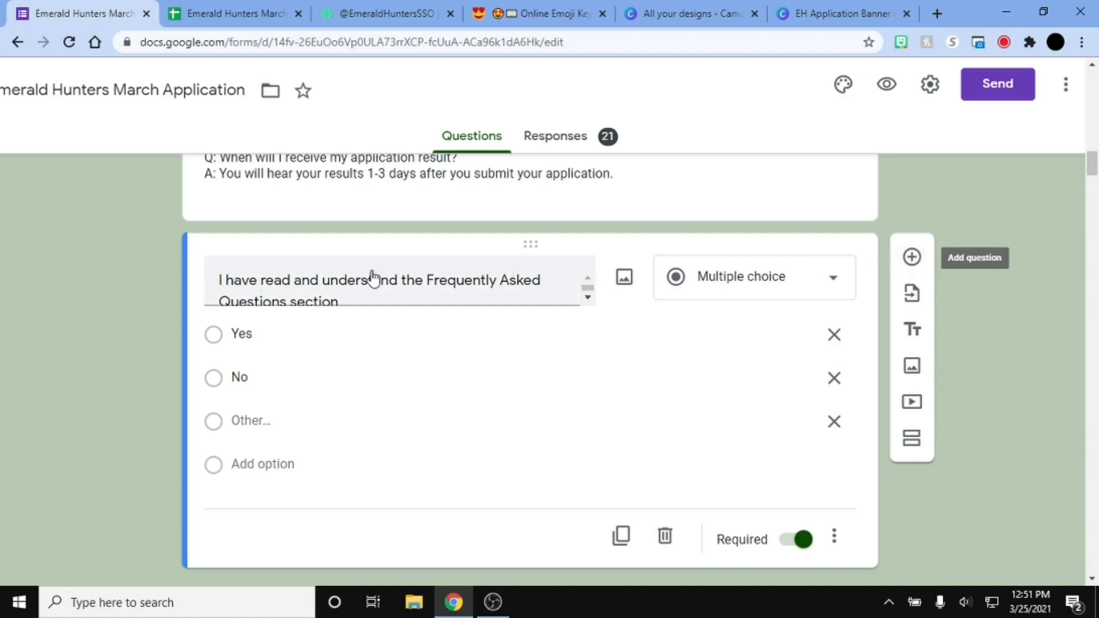
Step: View the available question types for the FAQ confirmation question, leaving it as Multiple choice
left_click(776, 283)
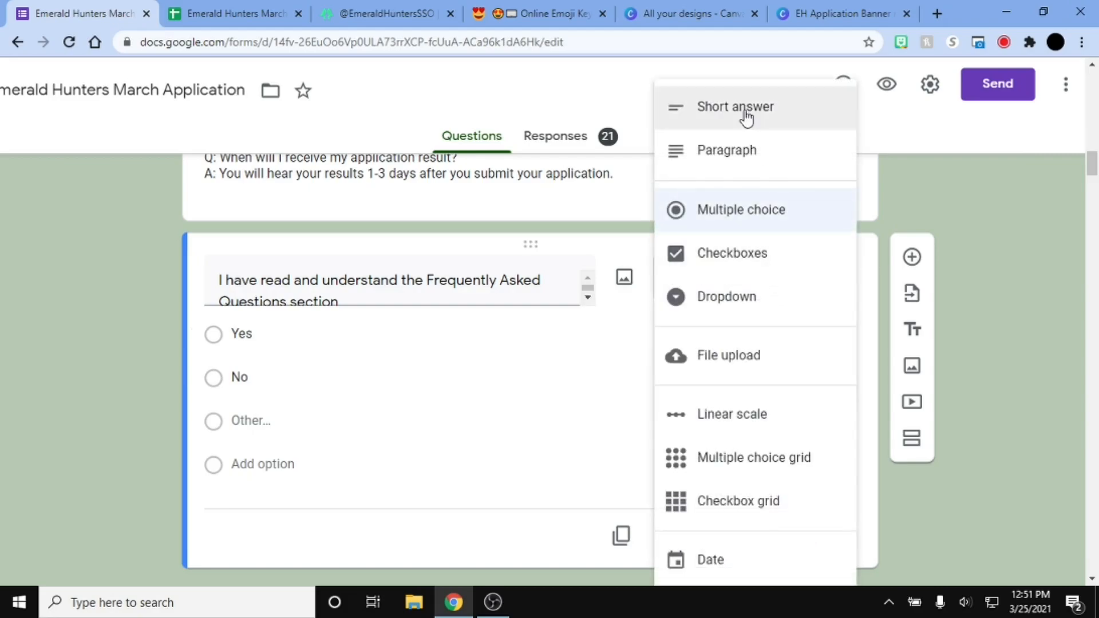
left_click(77, 309)
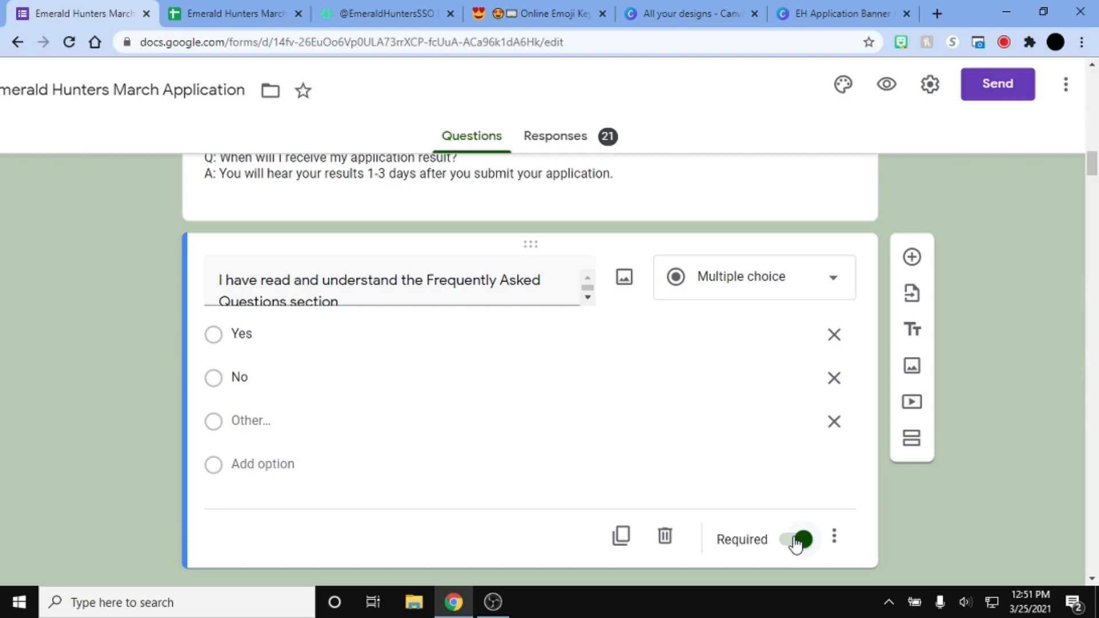
Step: Review the start of Section 3, General Application Form, covering the SSO name, SSO nickname and Alternative Contact blocks
scroll(102, 327, "down", 6)
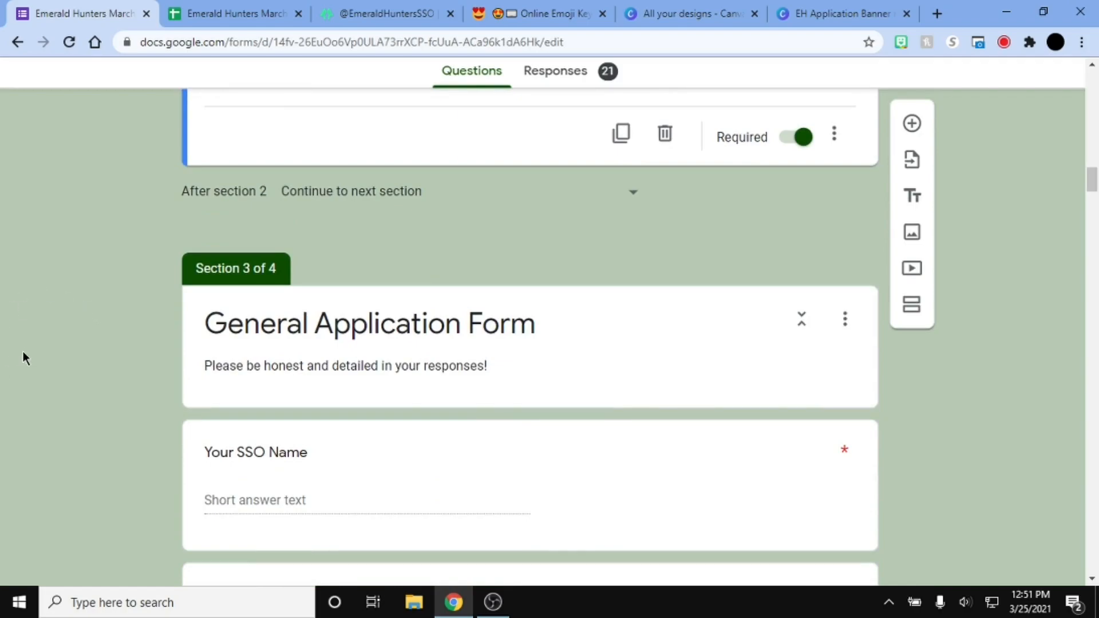
scroll(39, 353, "down", 1)
scroll(50, 344, "down", 2)
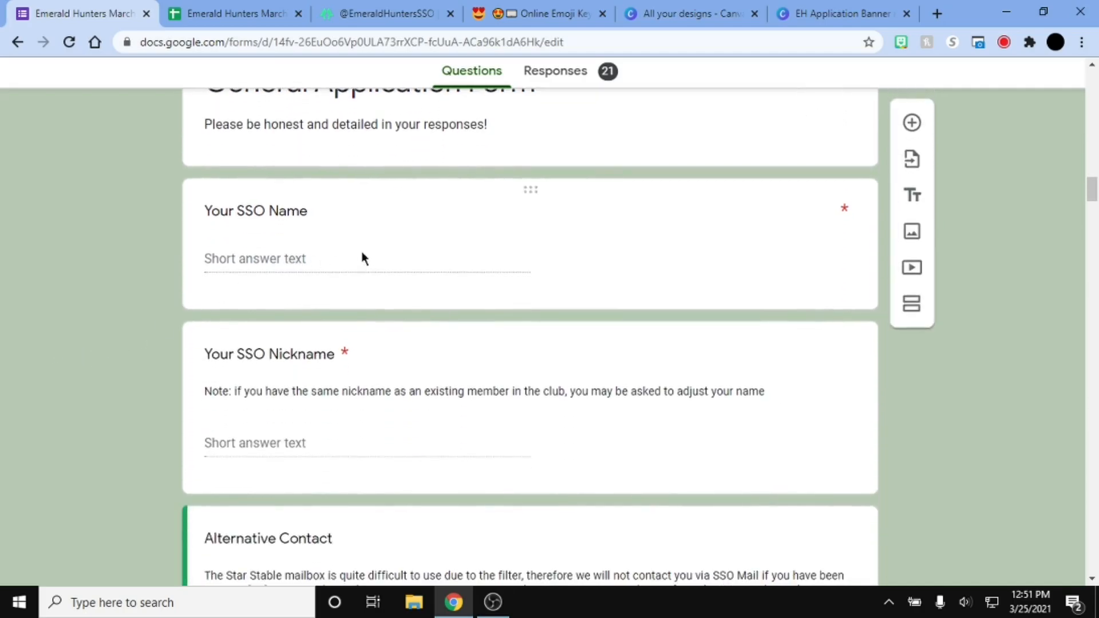
scroll(292, 260, "down", 4)
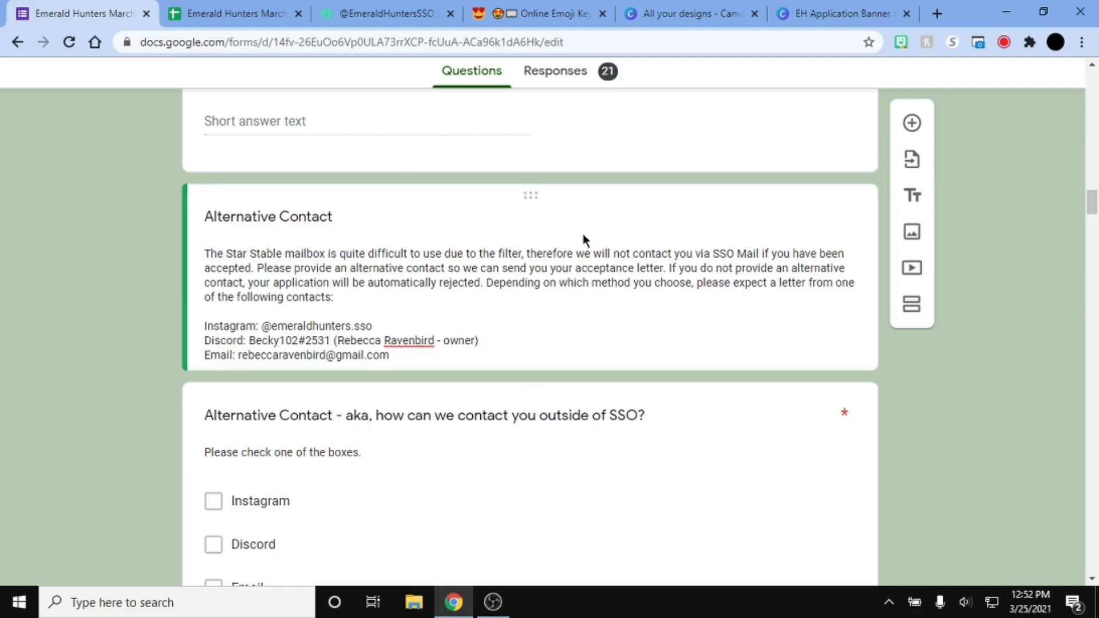
scroll(275, 413, "down", 1)
scroll(371, 434, "up", 2)
Step: Highlight the Alternative Contact explanation and its listed club contacts, and examine the contact method checkbox question that follows
left_click(514, 396)
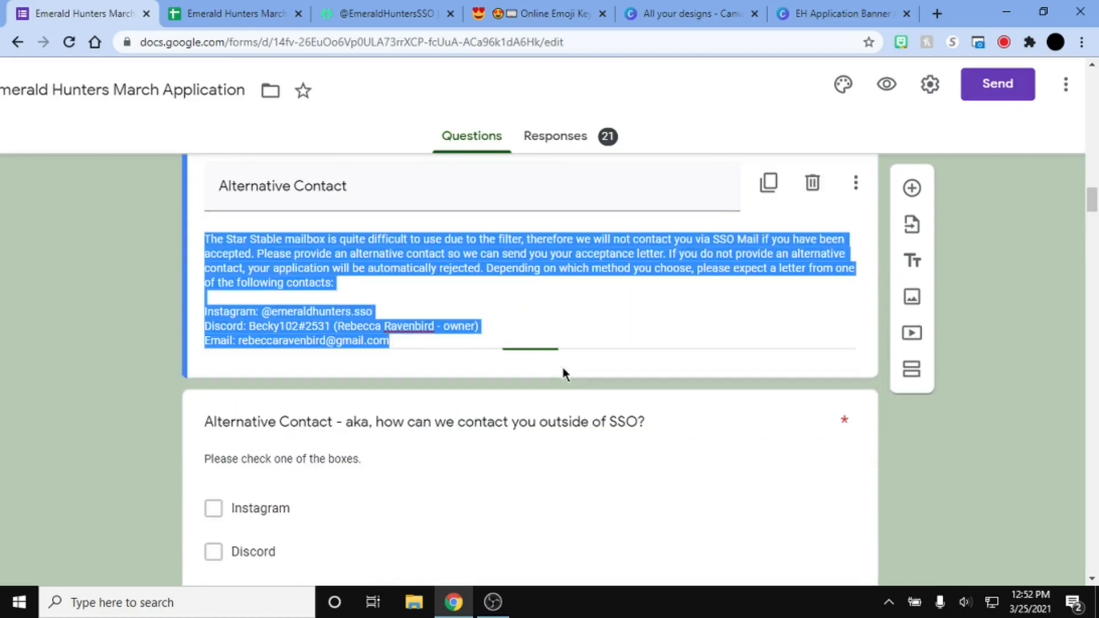
left_click(574, 350)
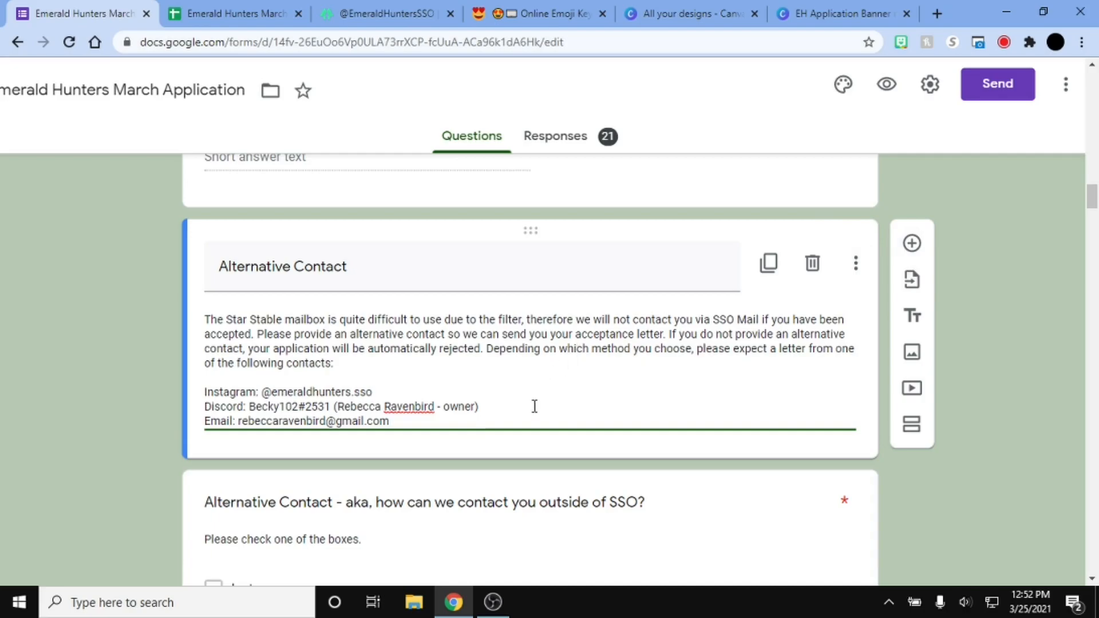
left_click(440, 325)
left_click_drag(438, 328, 533, 361)
left_click(569, 396)
left_click_drag(422, 421, 159, 395)
left_click(130, 351)
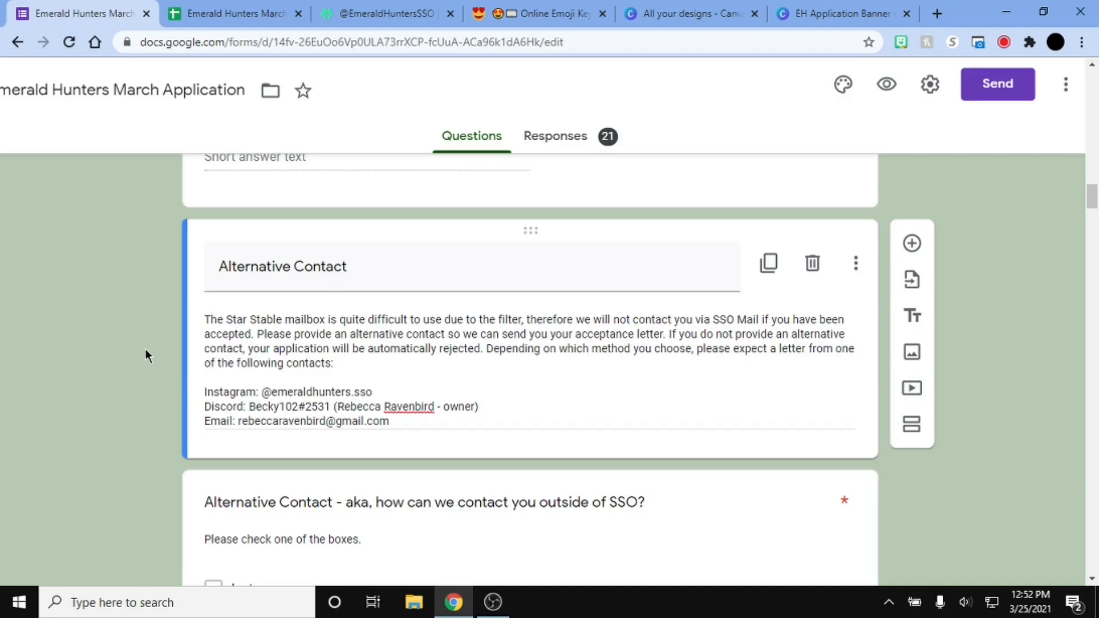
scroll(157, 326, "down", 3)
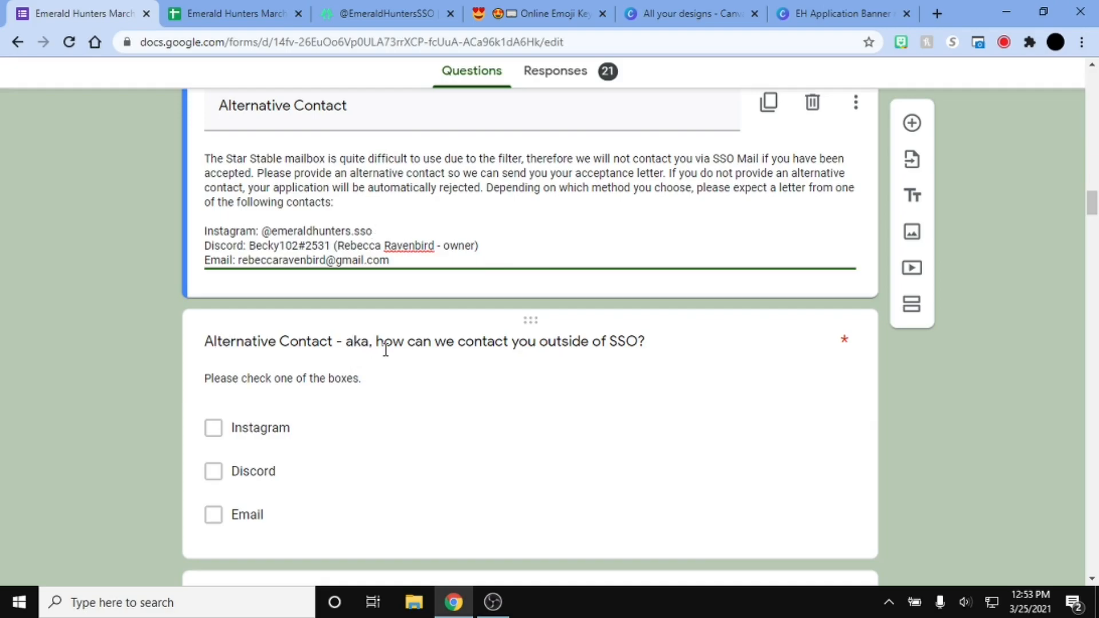
scroll(401, 337, "down", 2)
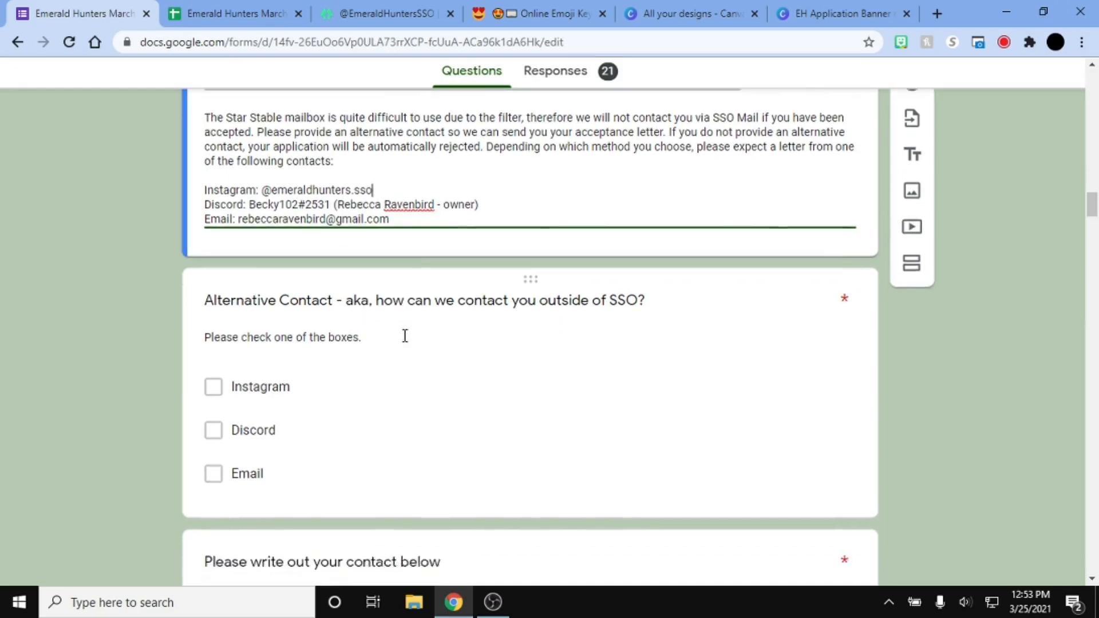
Step: Examine the contact-writing question and the Checkboxes type of the Alternative Contact question with its Instagram, Discord and Email options
scroll(275, 315, "down", 4)
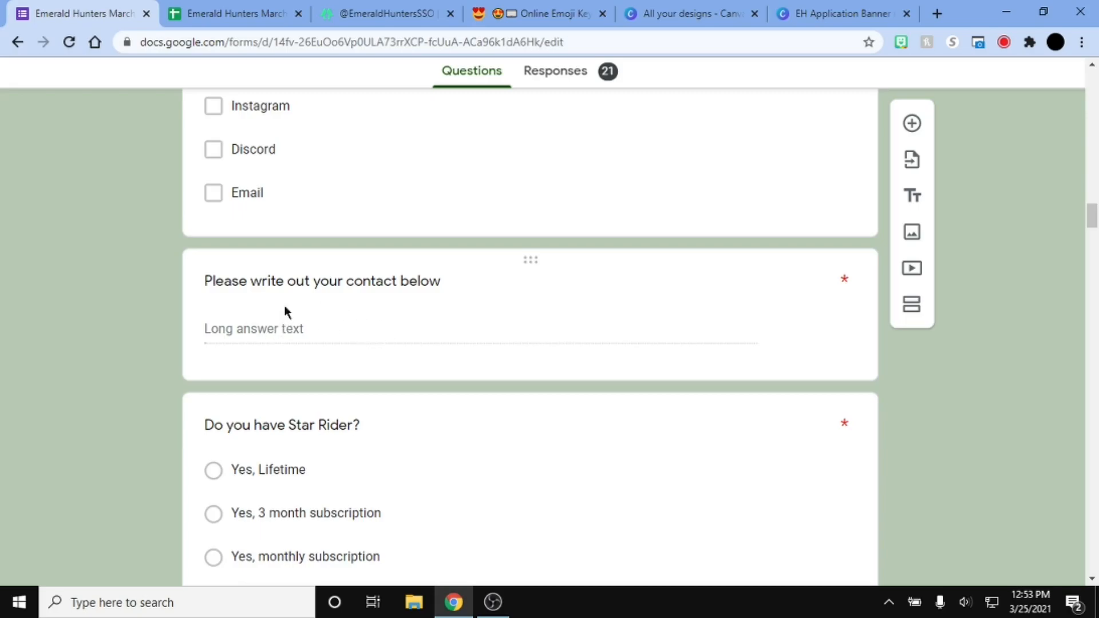
scroll(384, 346, "up", 4)
left_click(503, 366)
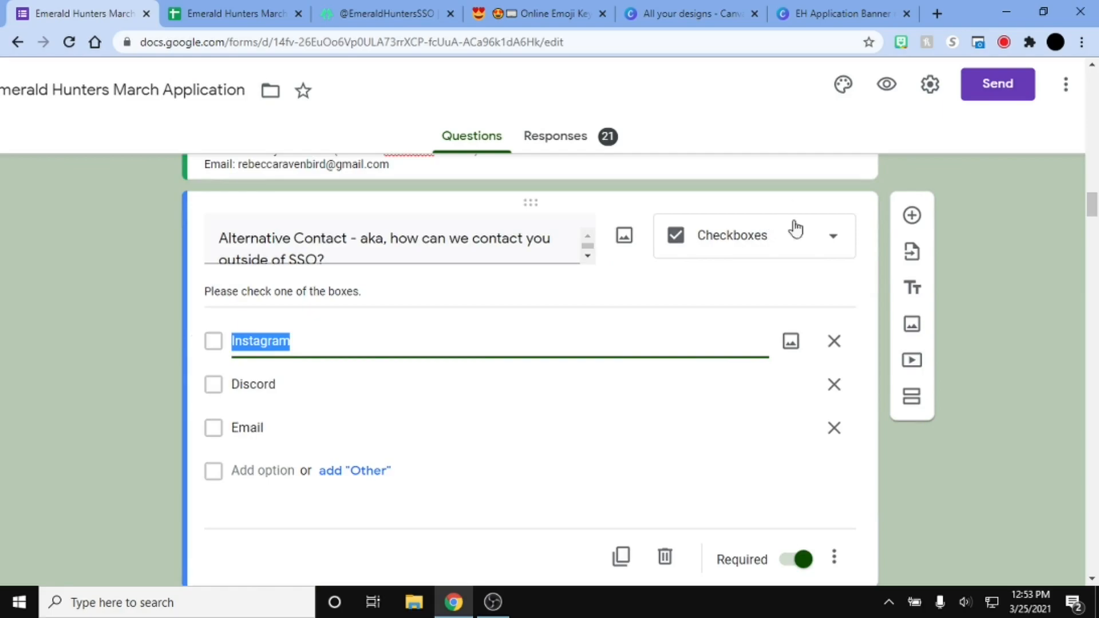
scroll(806, 369, "up", 1)
scroll(816, 351, "down", 4)
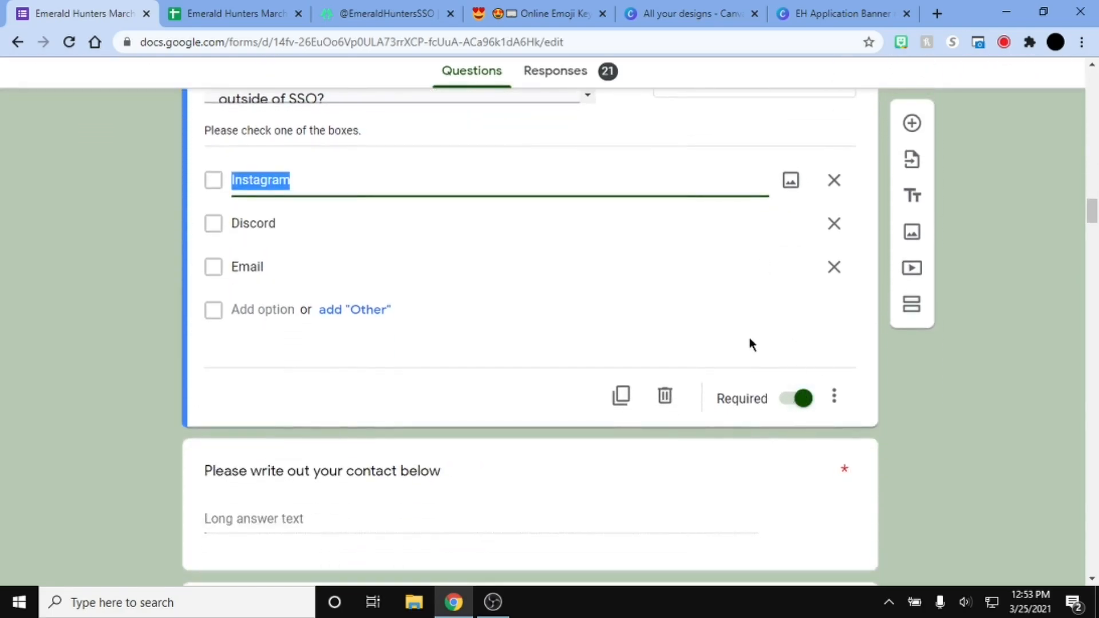
Step: Duplicate the Alternative Contact checkbox question and delete the copy
scroll(639, 361, "down", 1)
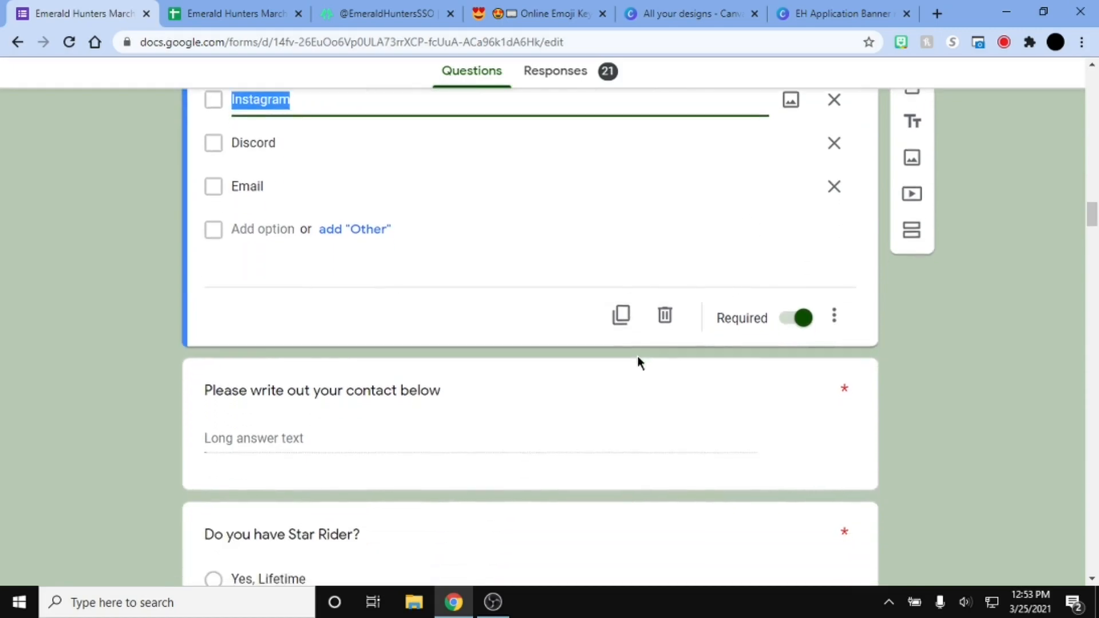
left_click(622, 316)
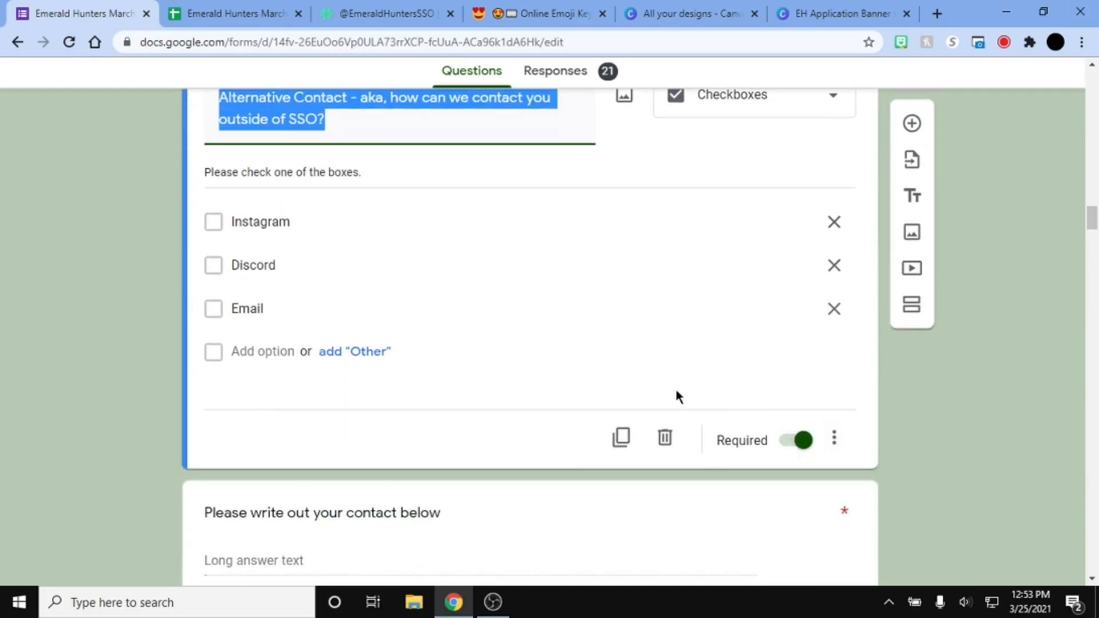
left_click(666, 439)
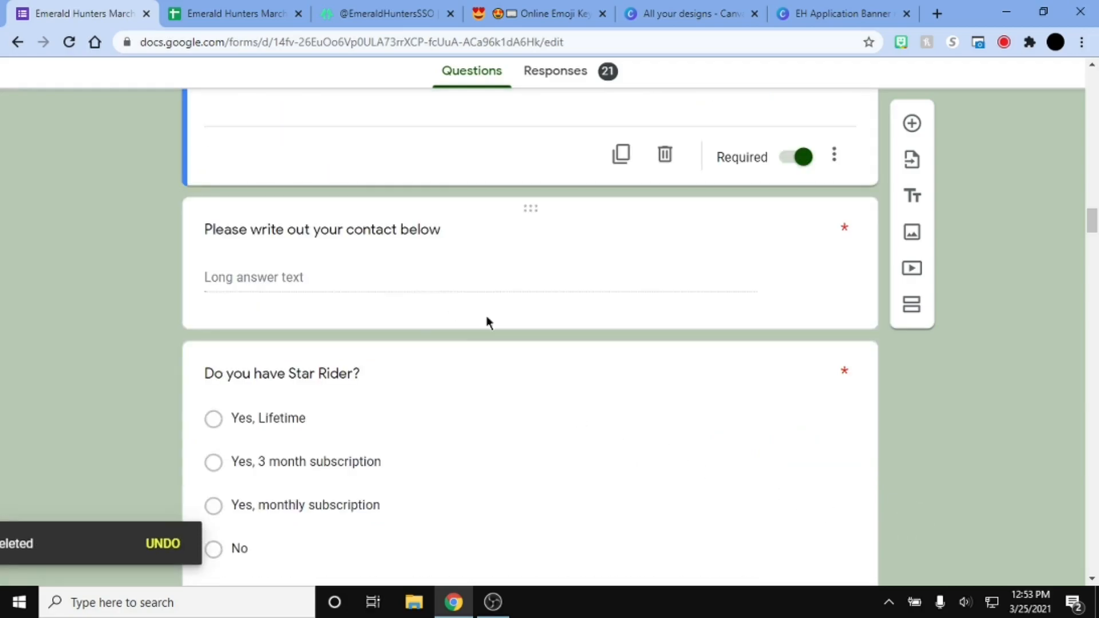
Step: Review the contact write-out question and the Star Rider question with its subscription options
scroll(487, 322, "down", 3)
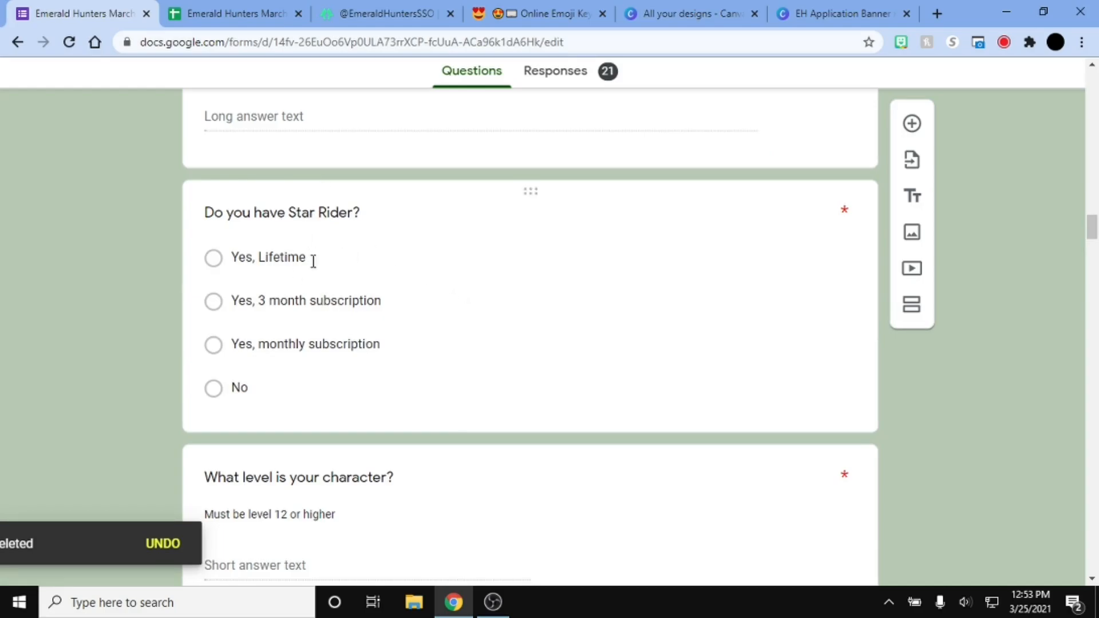
scroll(313, 266, "down", 1)
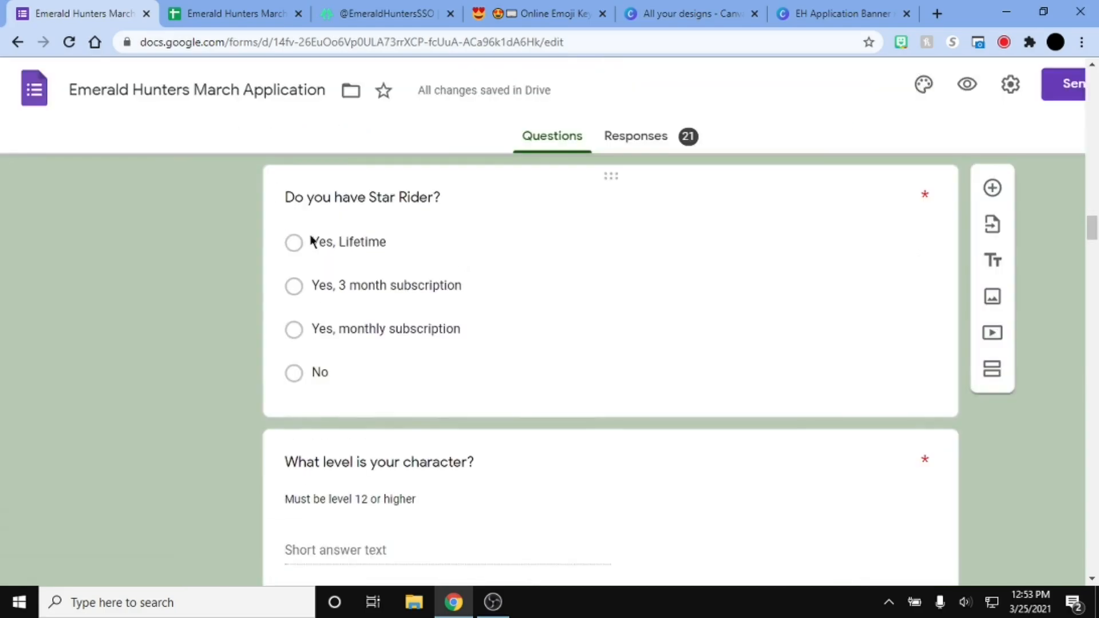
scroll(449, 238, "down", 1)
scroll(433, 216, "right", 2)
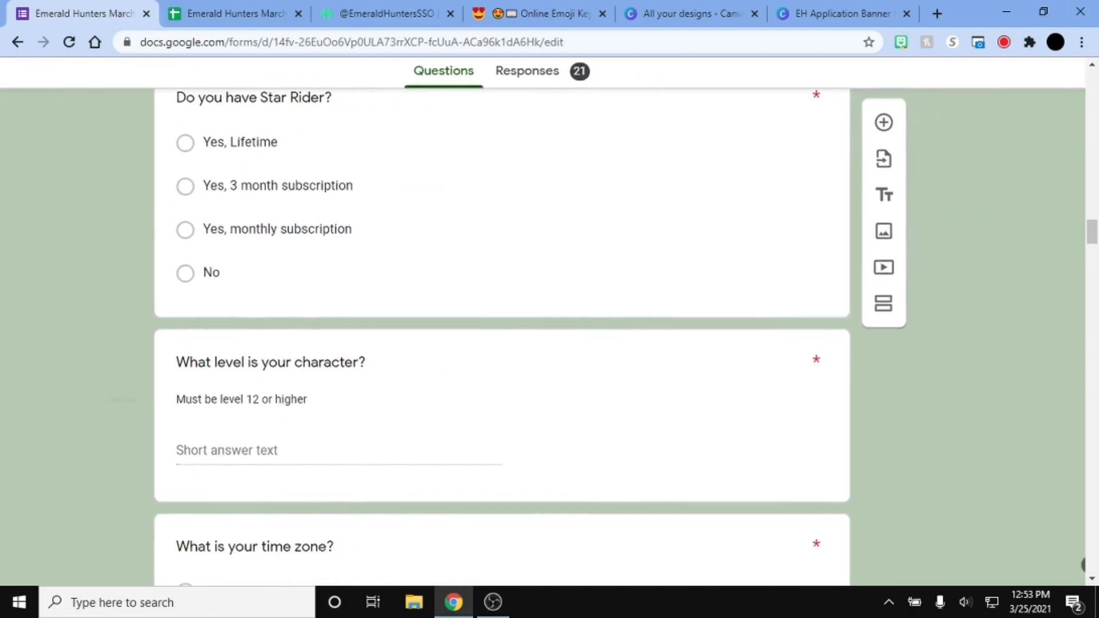
scroll(375, 350, "down", 3)
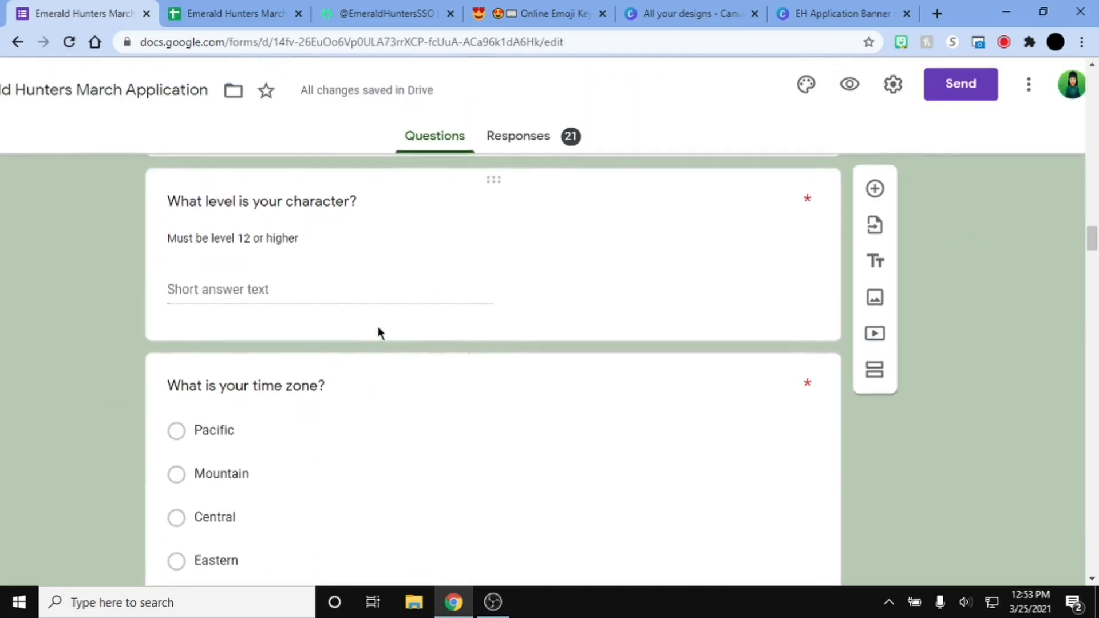
Step: View the available question types for the character level question, keeping it as Short answer
left_click(241, 285)
scroll(361, 323, "up", 2)
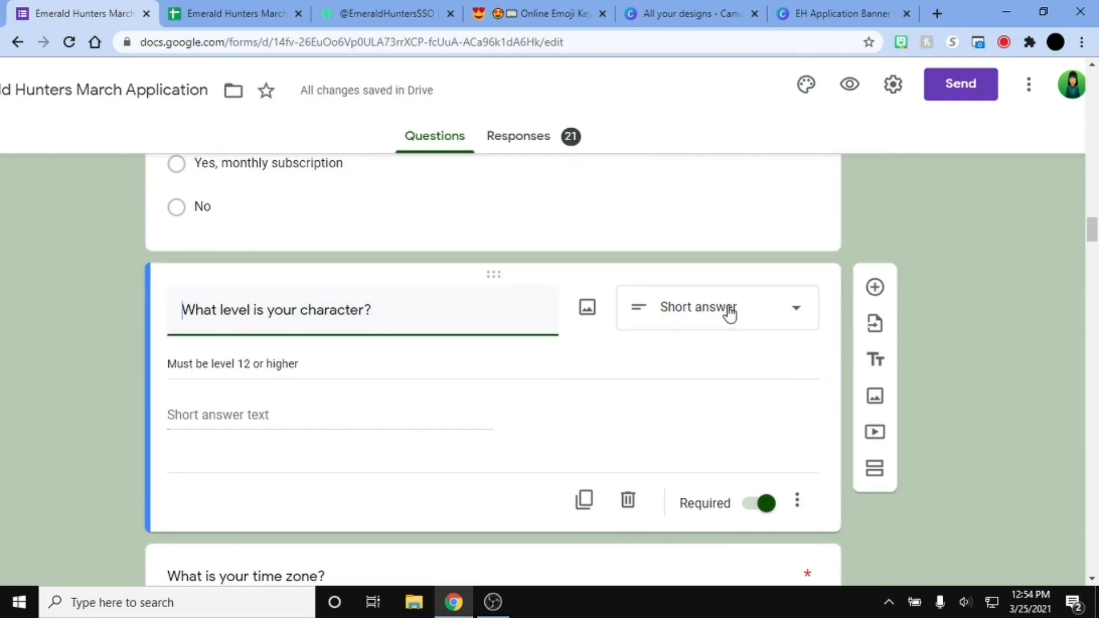
left_click(729, 313)
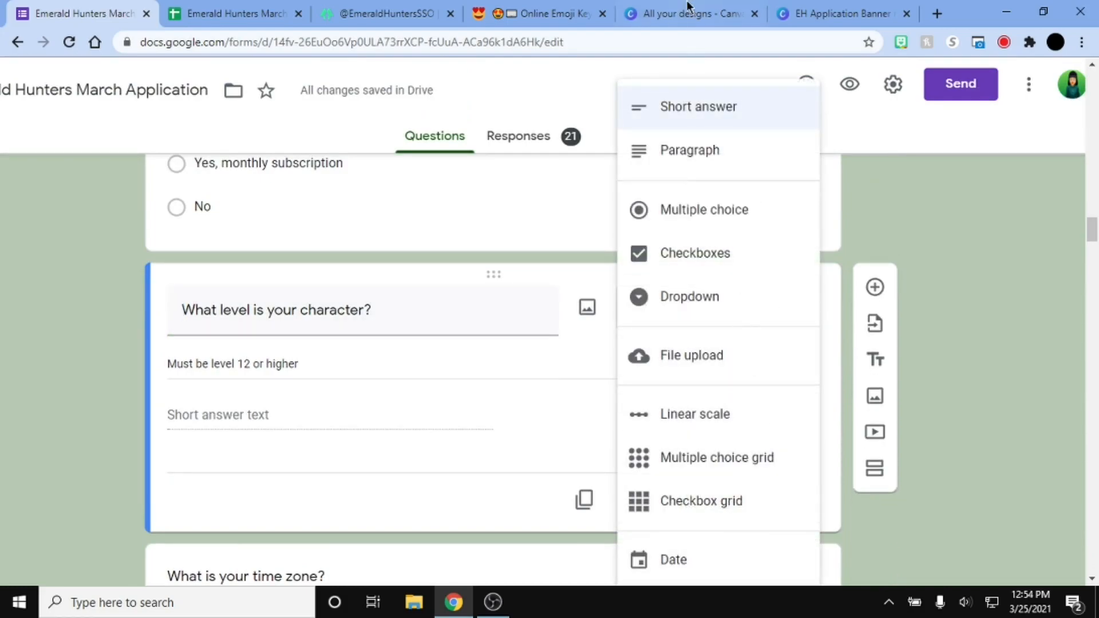
left_click(684, 109)
Step: Review the time zone question and the club horse ownership checkboxes, continuing to the Member Outfit image
scroll(122, 333, "down", 1)
scroll(117, 335, "down", 6)
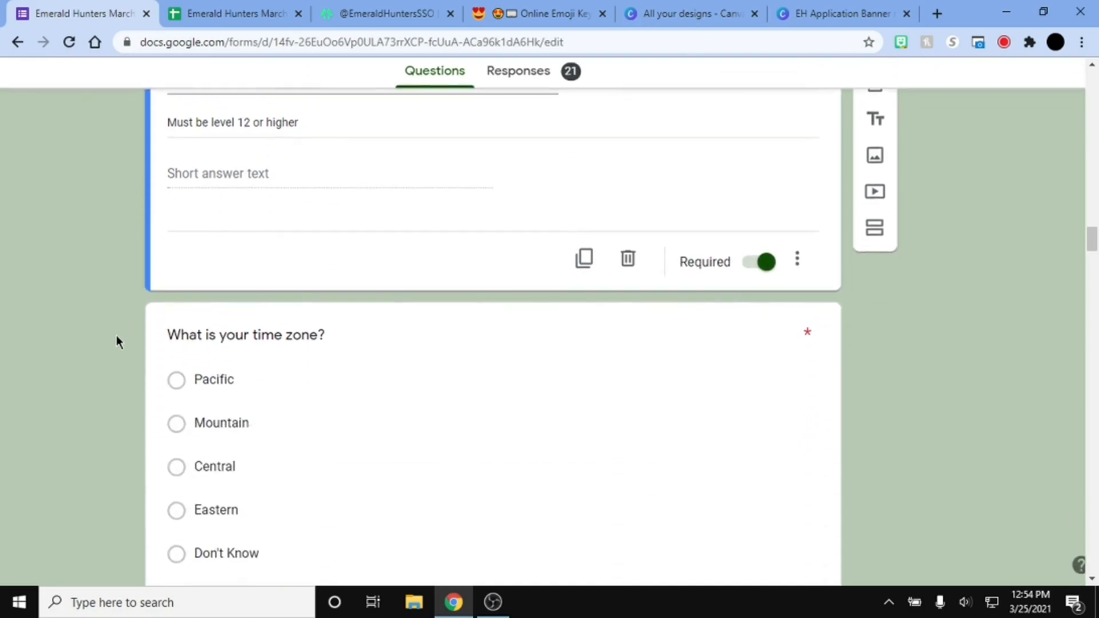
scroll(295, 263, "down", 4)
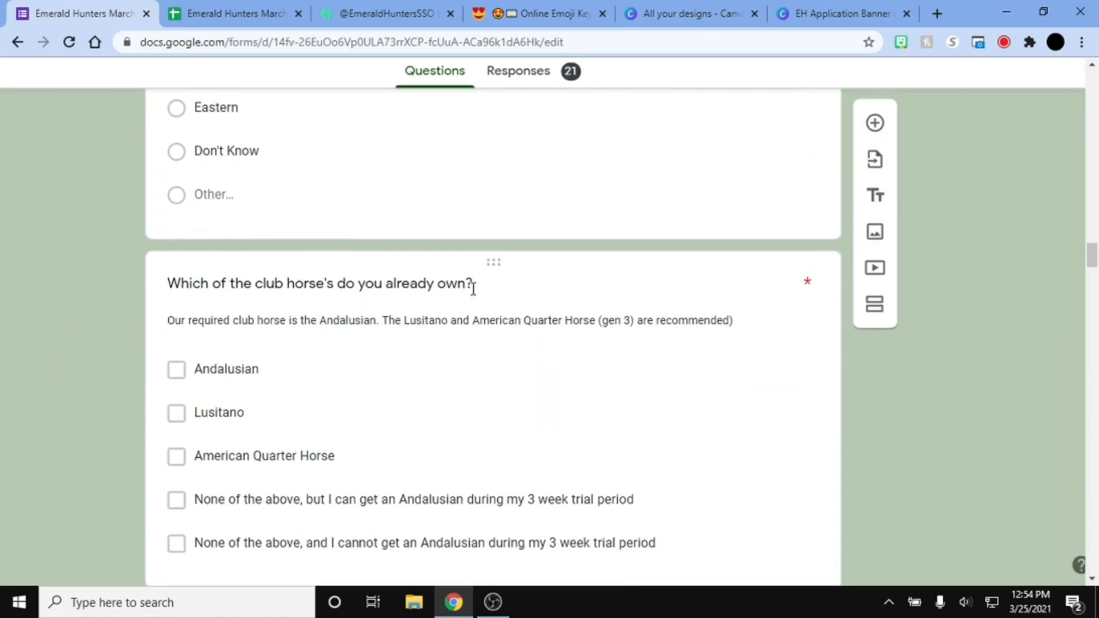
scroll(488, 286, "down", 1)
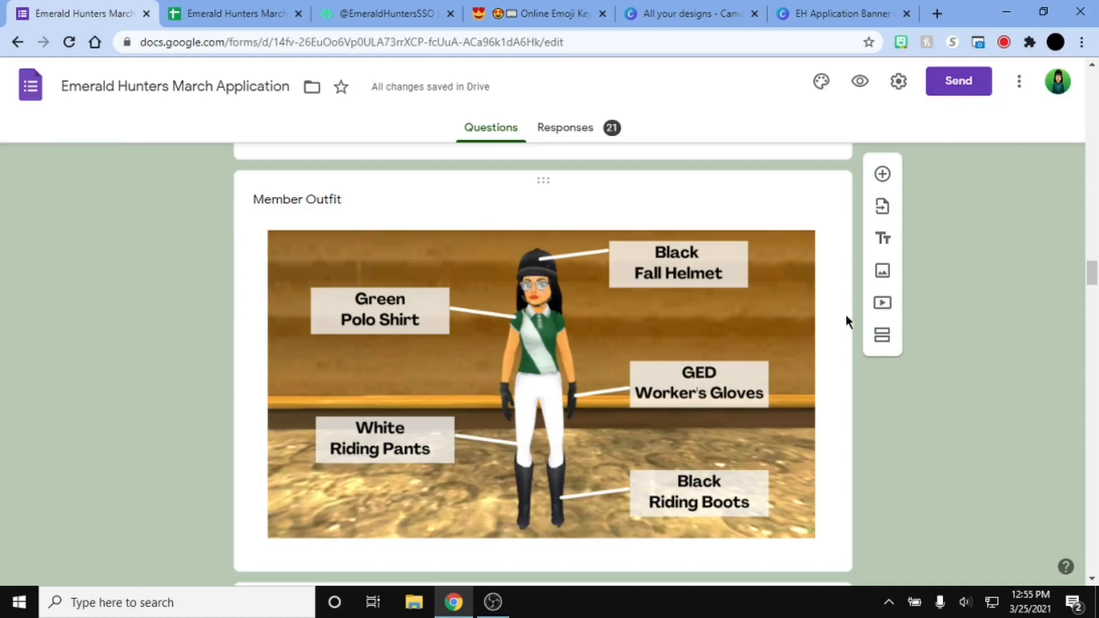
Step: Browse the Downloads folder for an image to insert, select EH Application Banner march21+, and cancel the insertion
left_click(882, 272)
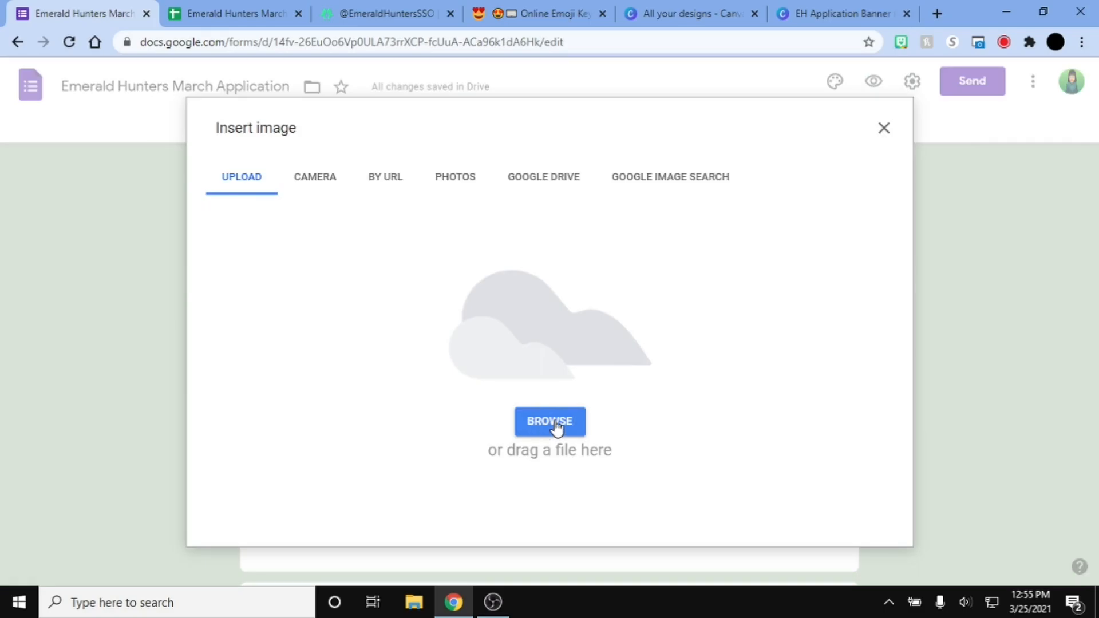
left_click(535, 422)
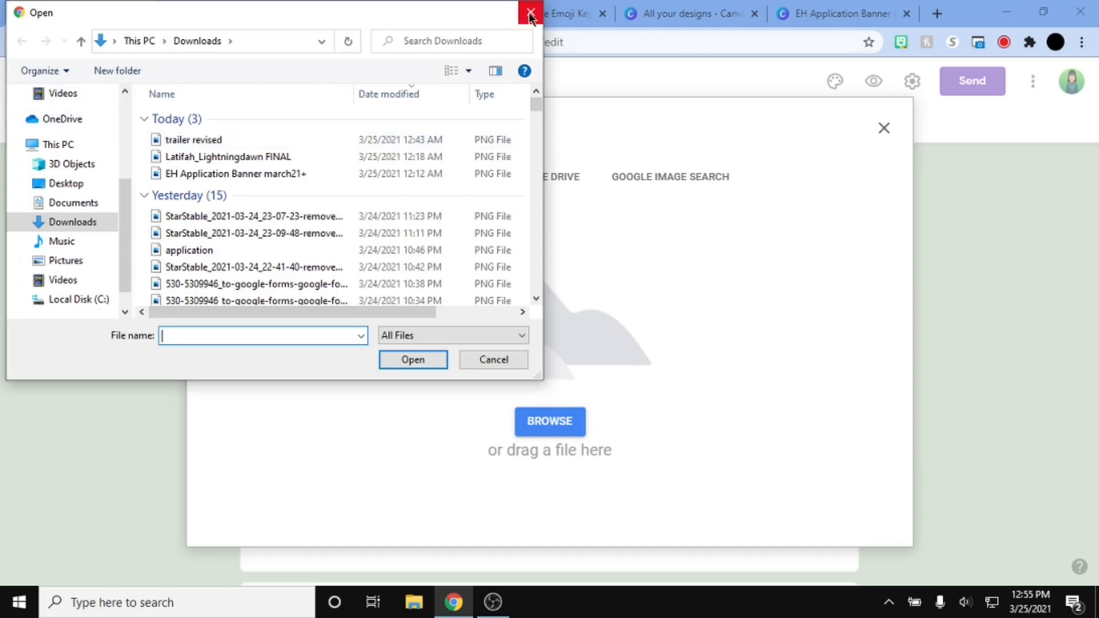
left_click(337, 174)
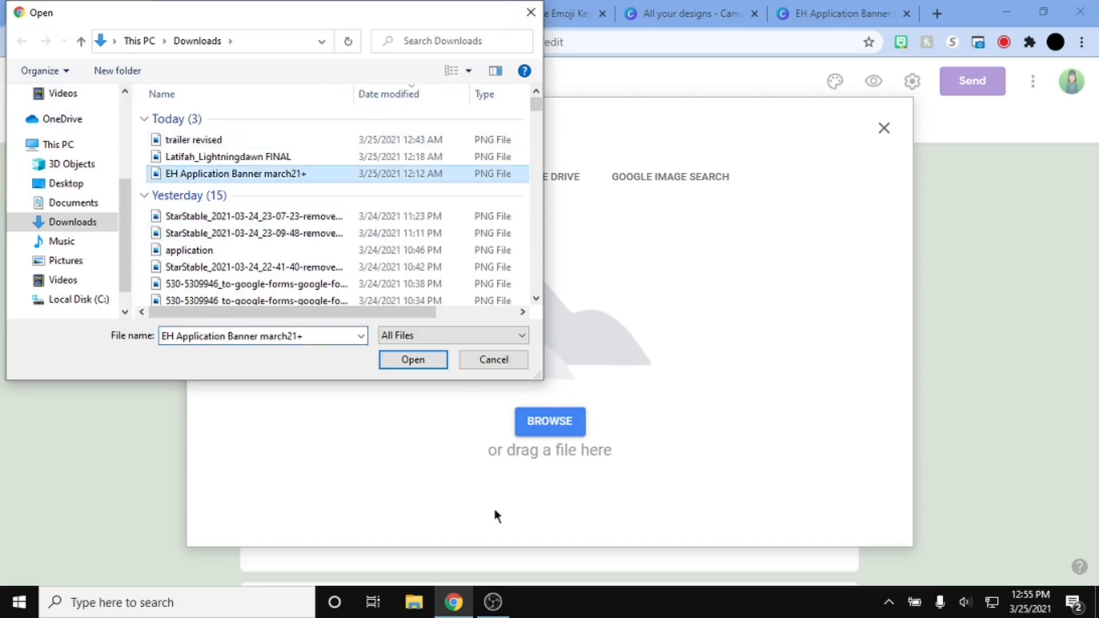
left_click(531, 12)
left_click(886, 130)
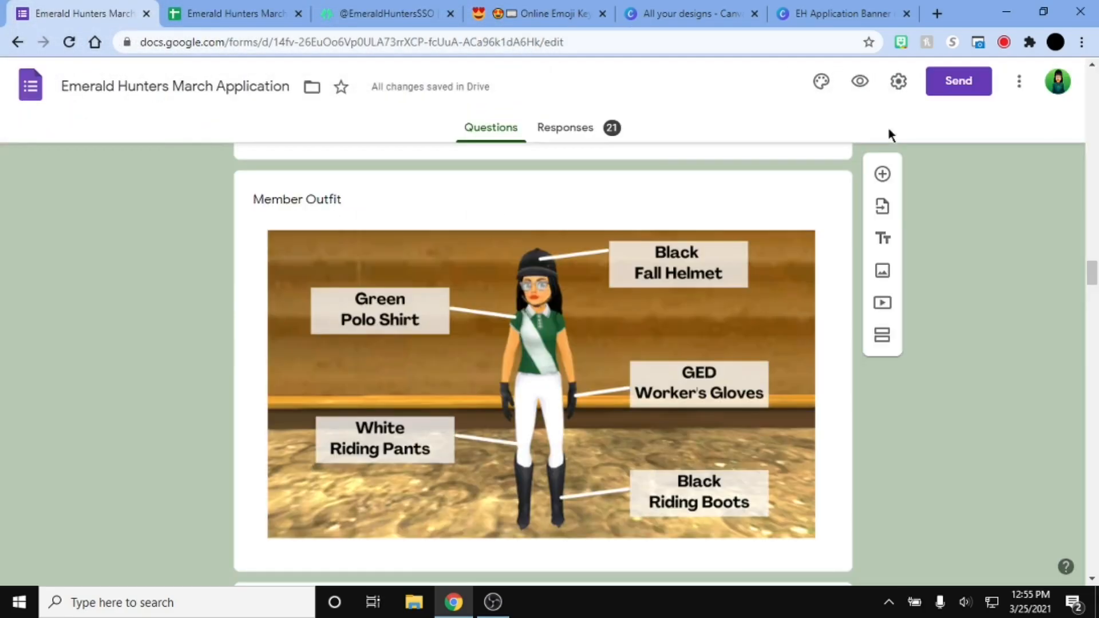
Step: Highlight the Member Outfit image title and examine the labelled Member Outfit and Member Tack images
left_click(422, 251)
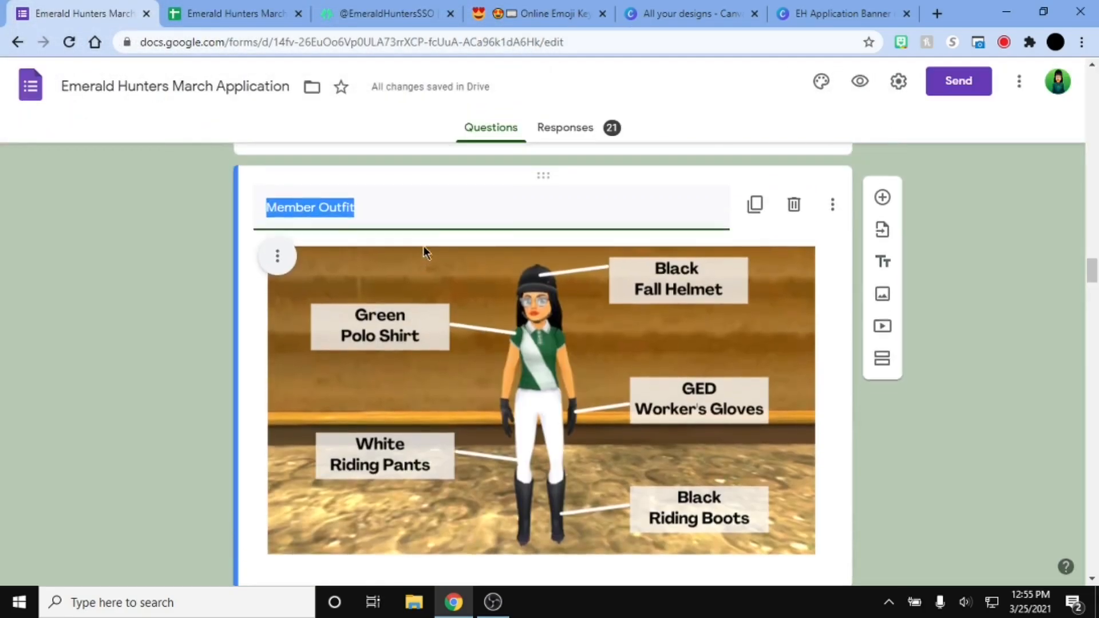
left_click_drag(417, 218, 427, 232)
left_click(441, 211)
scroll(195, 258, "down", 5)
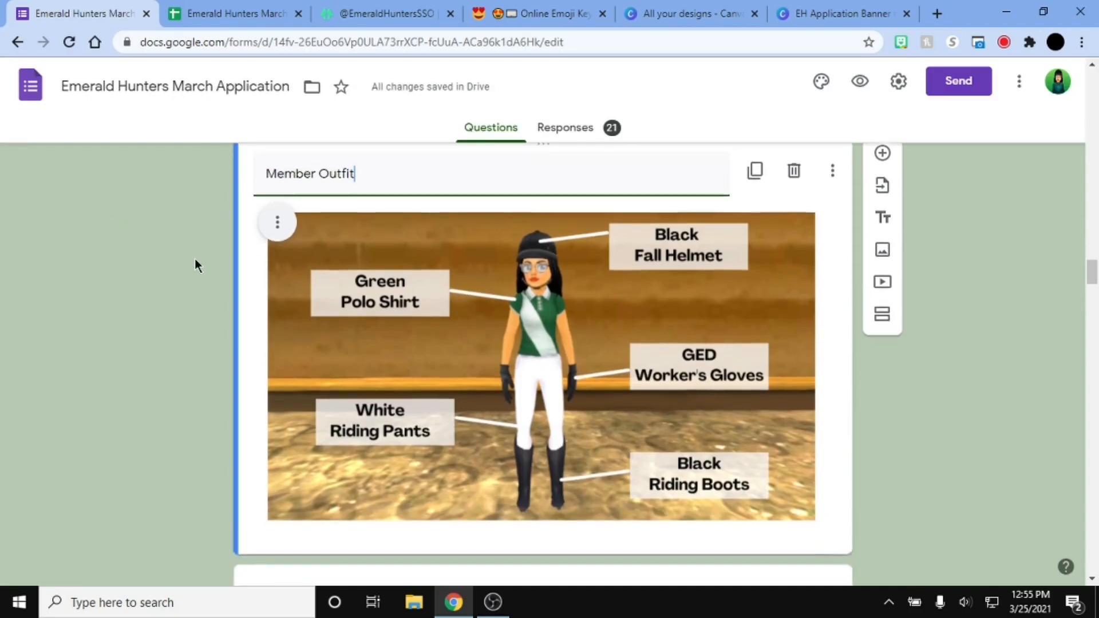
scroll(1028, 308, "down", 1)
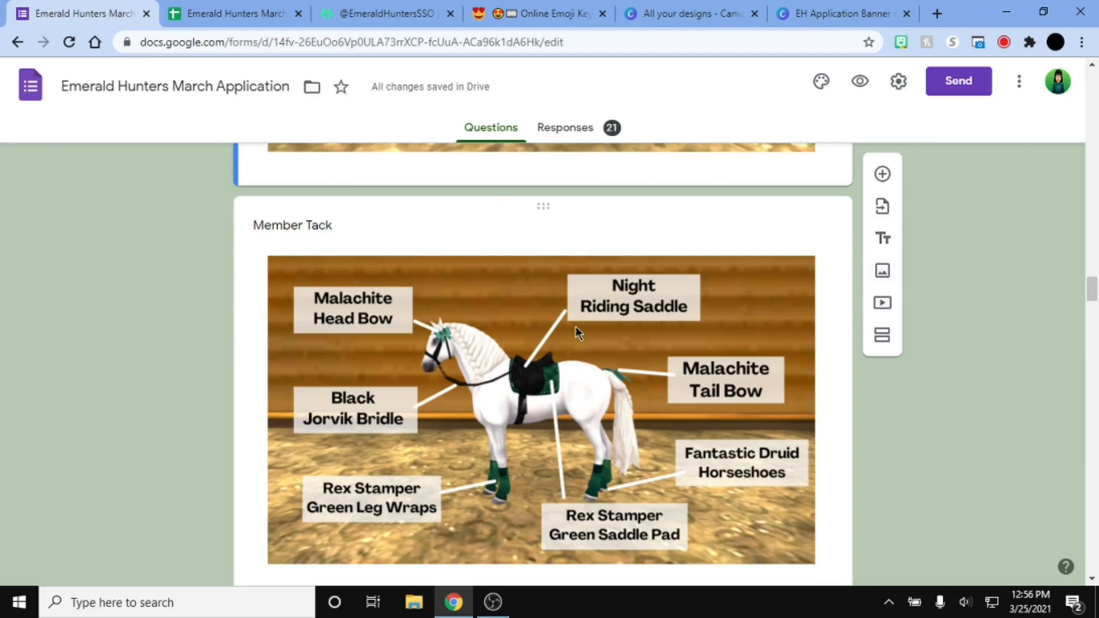
scroll(572, 344, "up", 5)
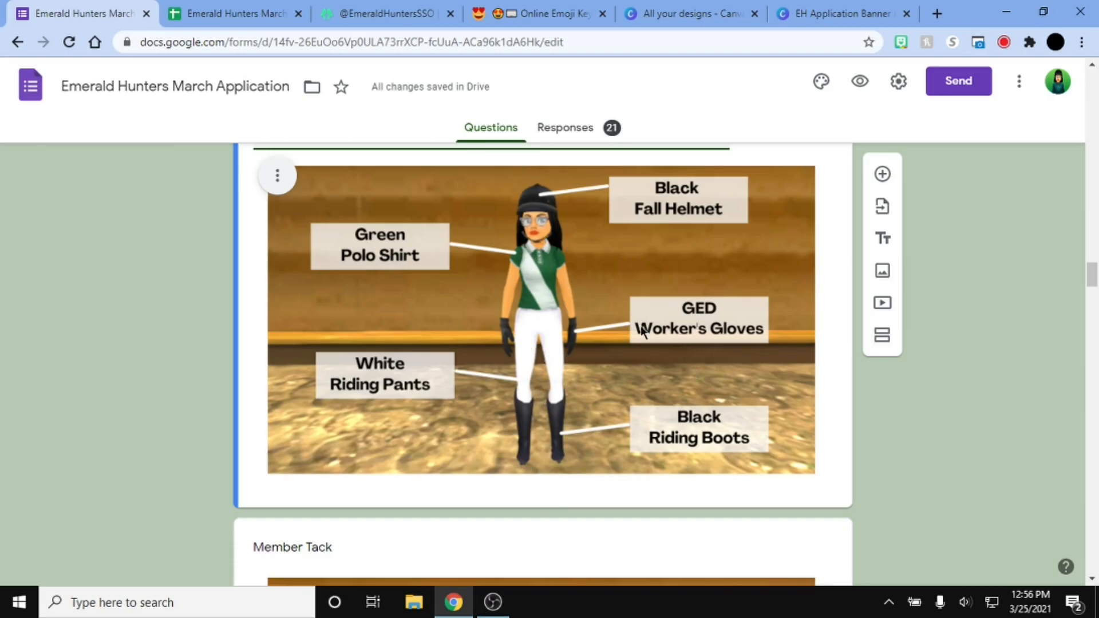
scroll(560, 313, "down", 7)
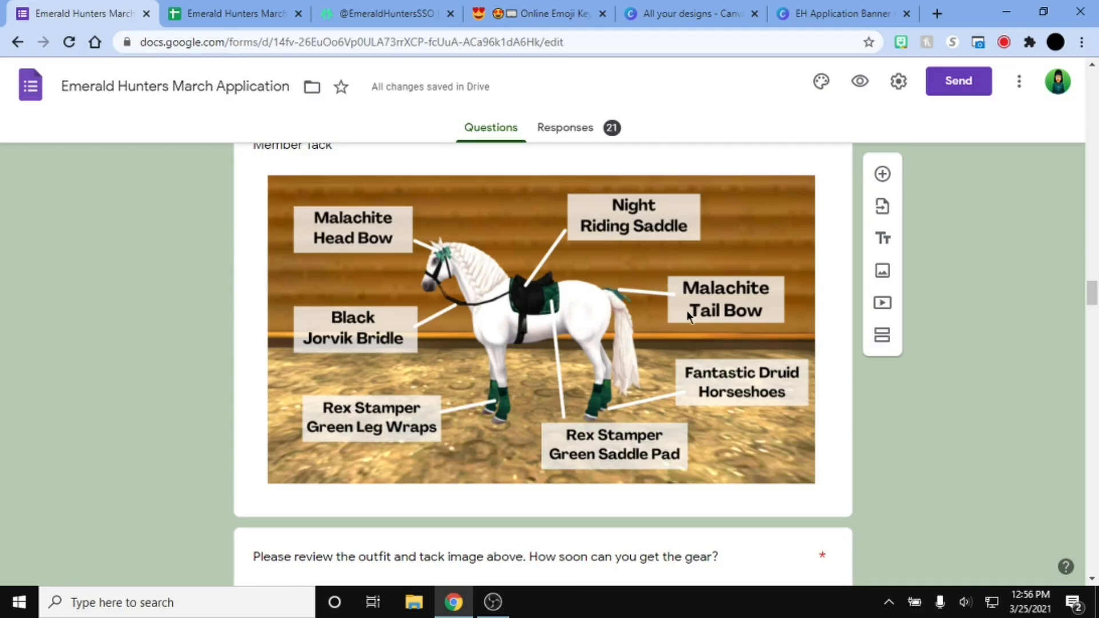
Step: Examine the gear timing question's Star Coins description and options, highlighting the words "Global store."
scroll(623, 294, "down", 5)
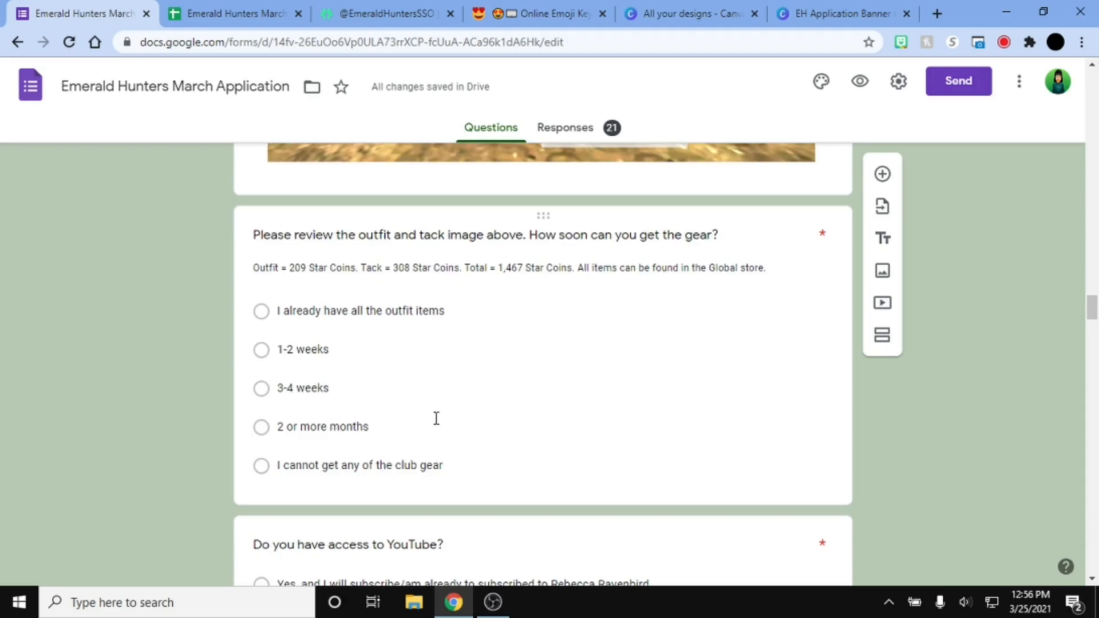
left_click(287, 269)
left_click(422, 273)
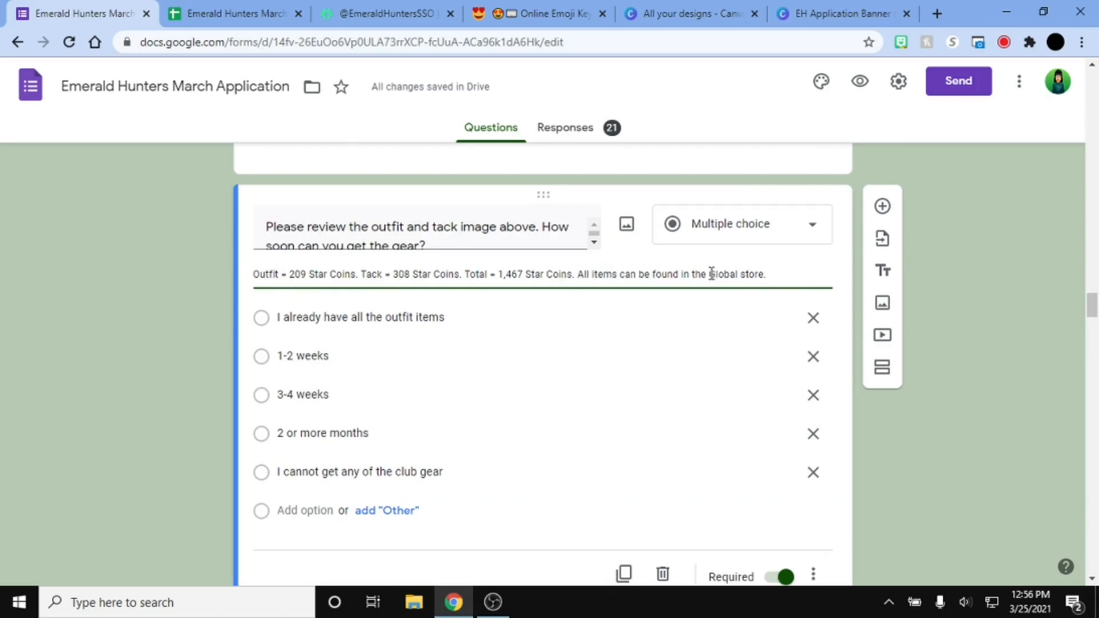
left_click_drag(710, 273, 791, 269)
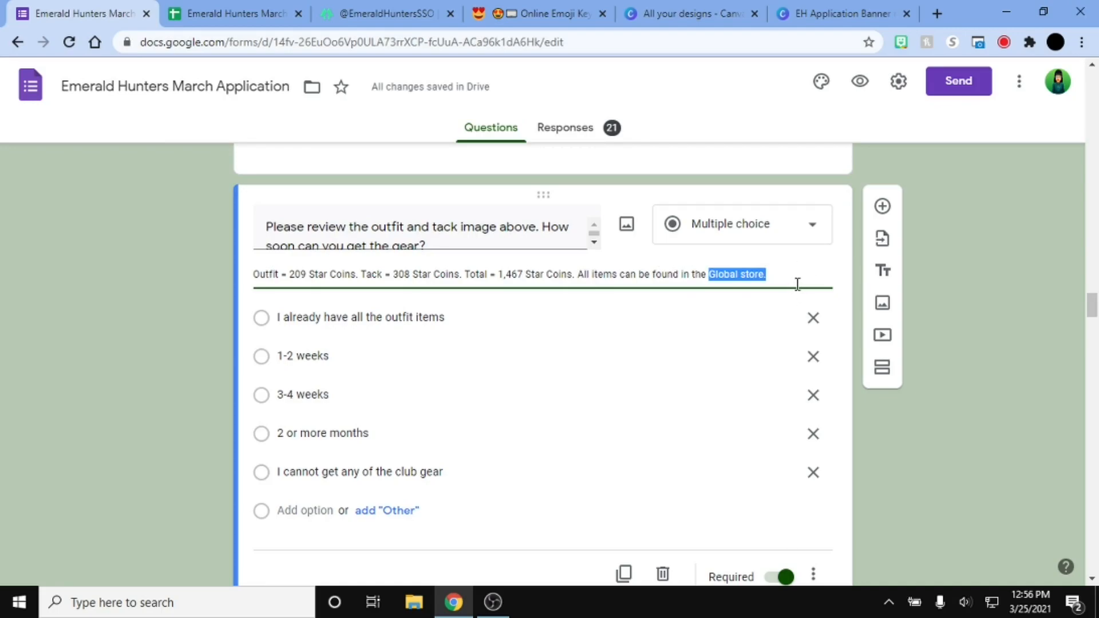
left_click(797, 273)
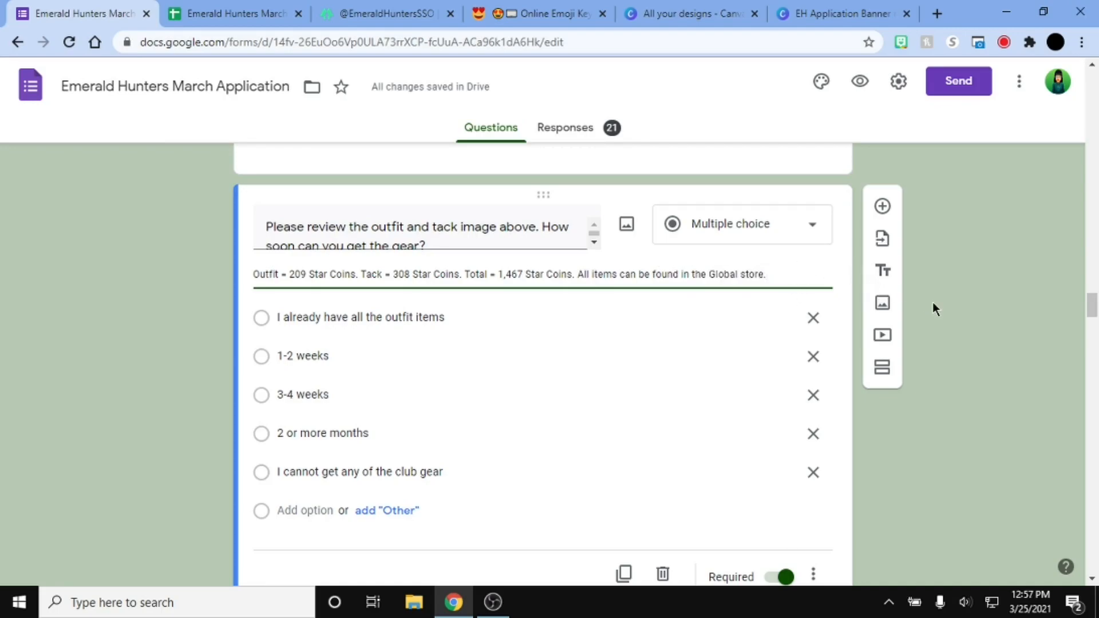
Step: Review the YouTube, Zoom and Discord access questions and the Discord name question, dismissing the Norton 360 notification
scroll(492, 290, "down", 8)
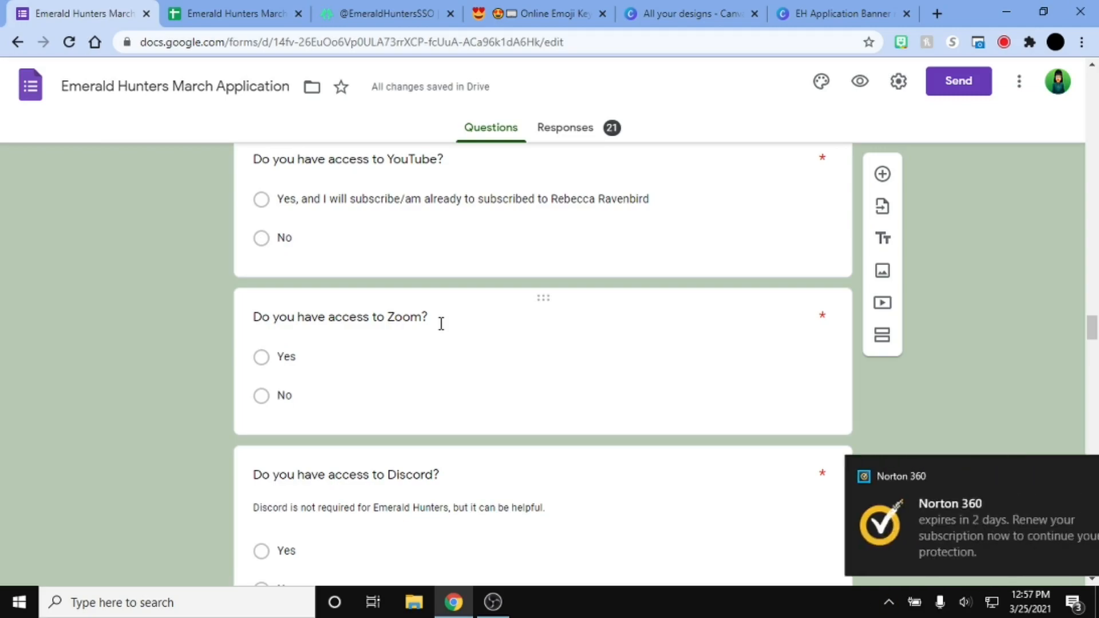
left_click(1064, 476)
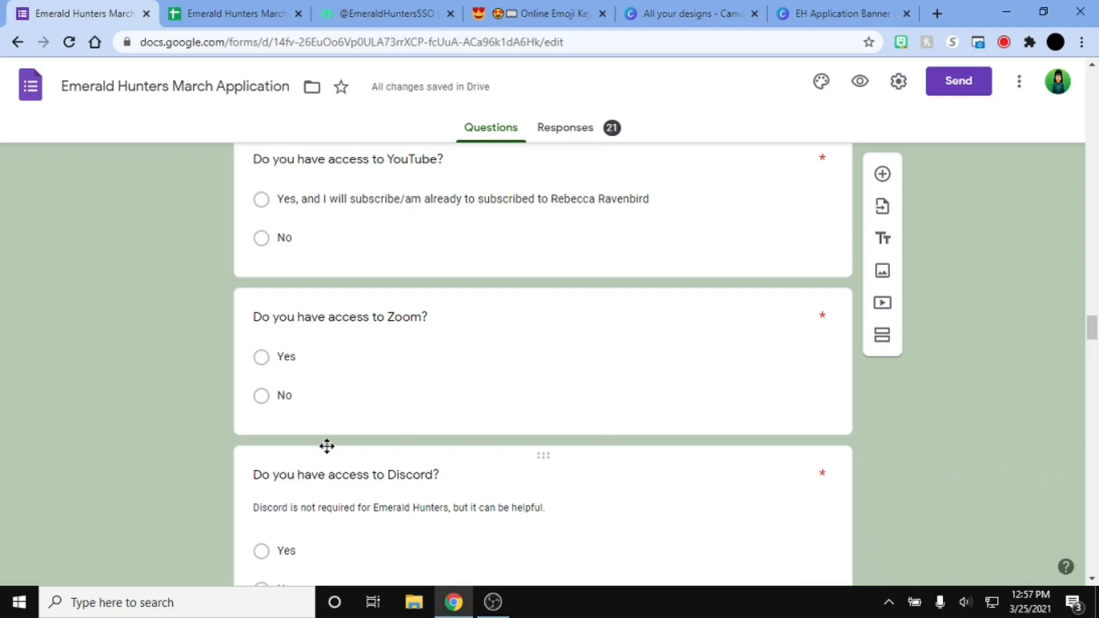
scroll(437, 392, "down", 1)
scroll(352, 455, "down", 2)
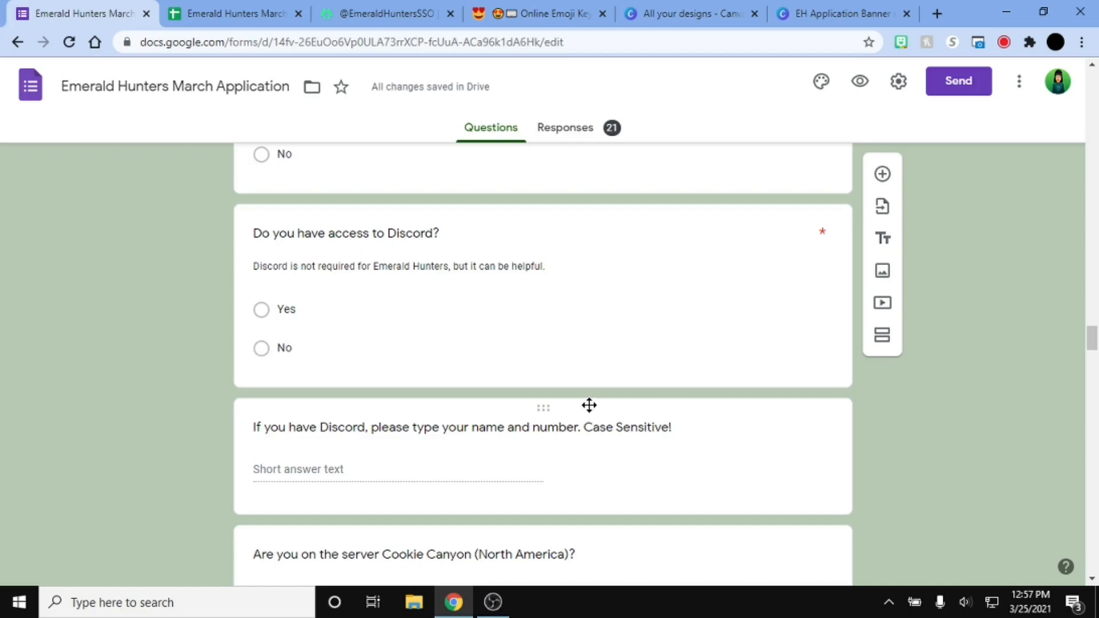
scroll(585, 367, "down", 3)
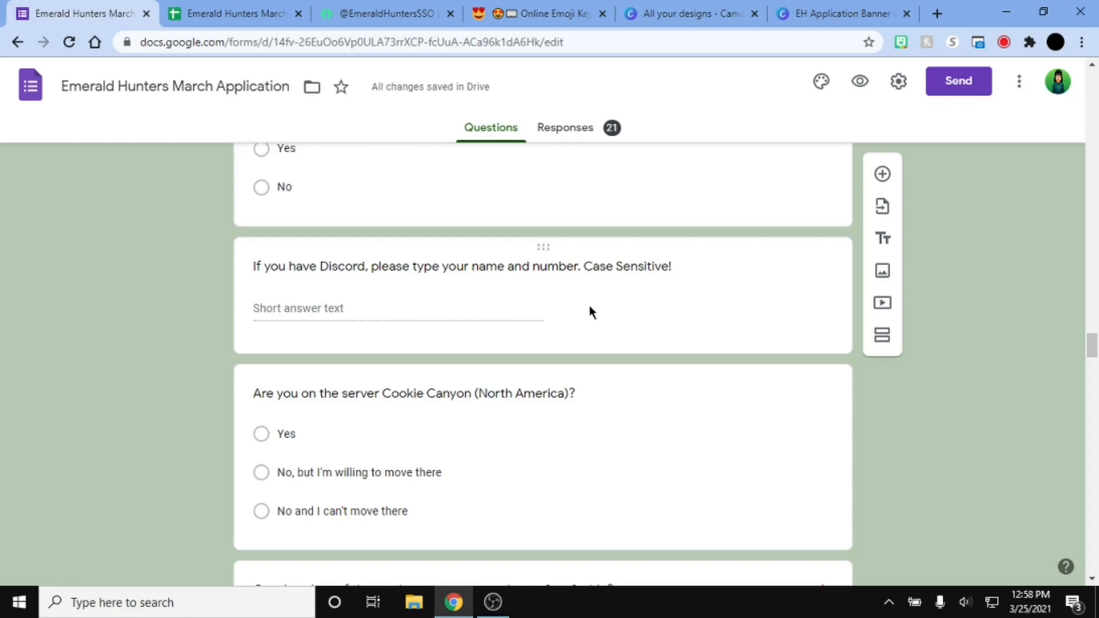
Step: Review the Cookie Canyon server question, the active weekdays checkboxes and the Practice Times question
scroll(589, 305, "down", 3)
scroll(624, 283, "up", 1)
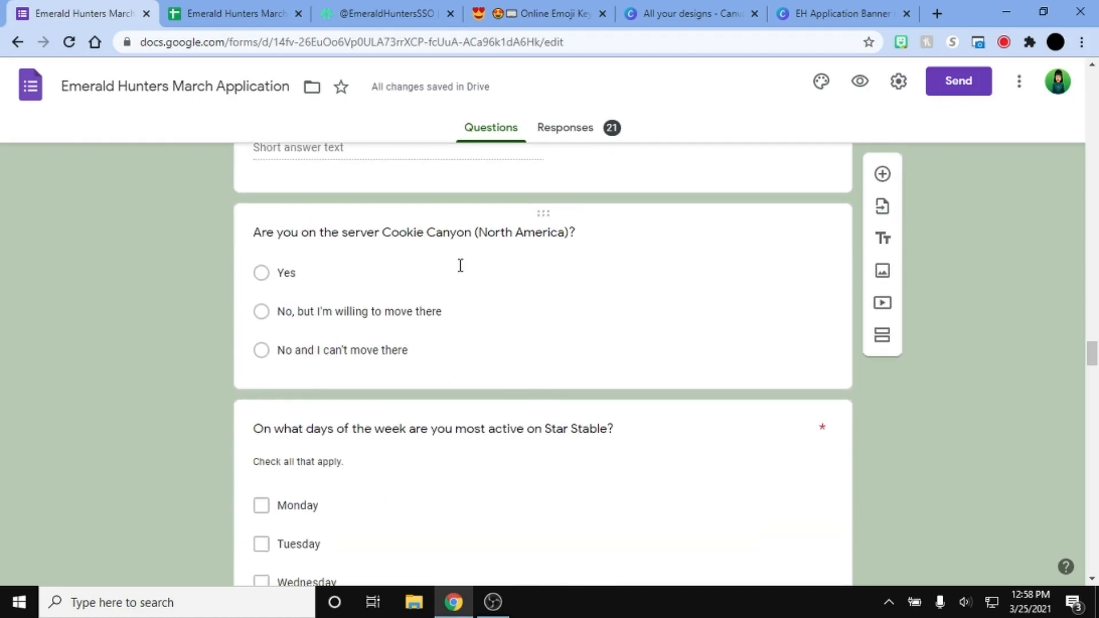
scroll(459, 265, "down", 3)
scroll(455, 275, "down", 1)
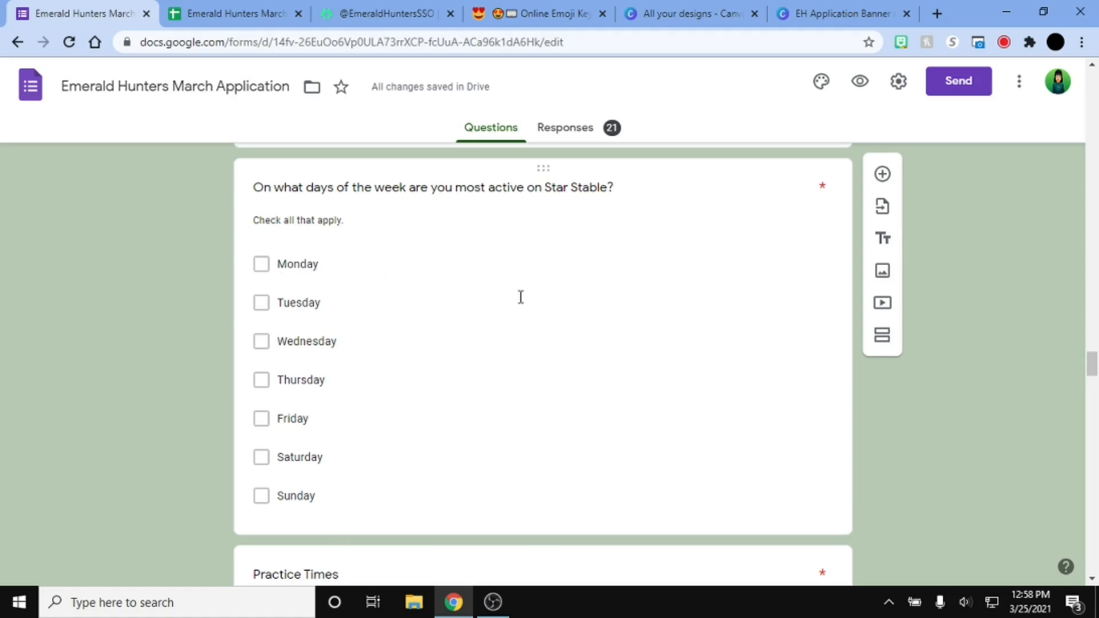
scroll(533, 287, "down", 3)
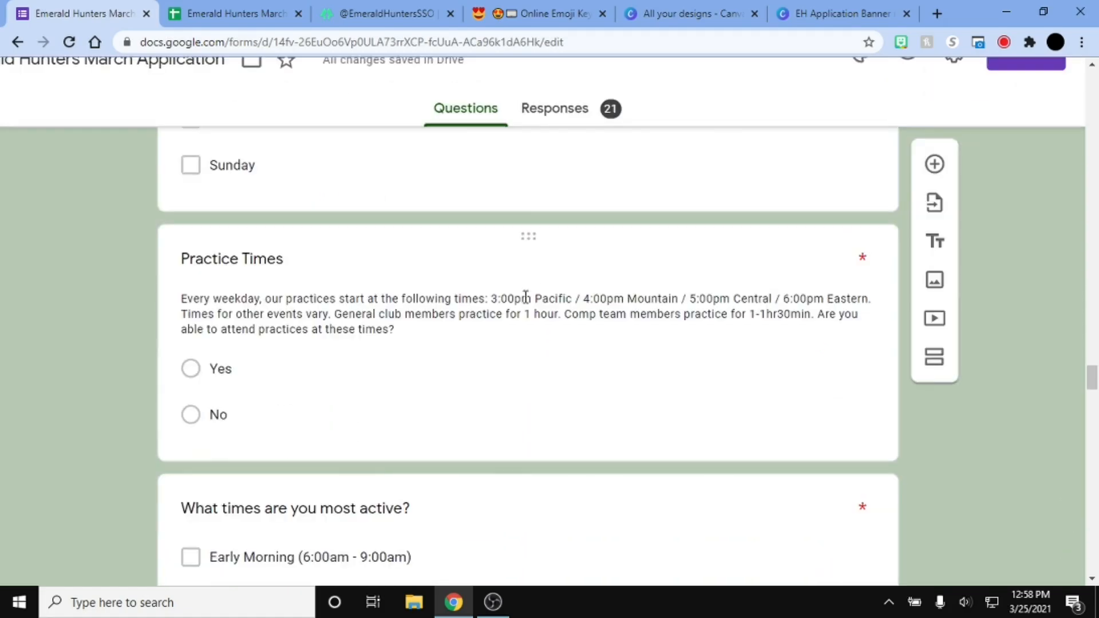
Step: Highlight the Practice Times description, picking out "3:00pm Pacific" and the other time zones it lists
triple_click(492, 298)
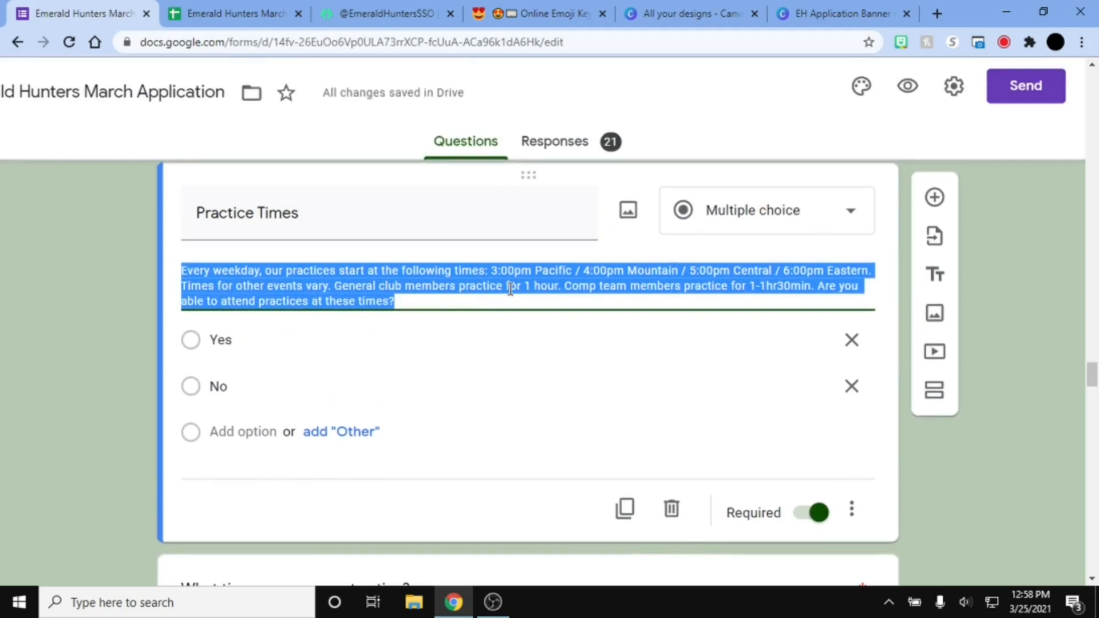
double_click(551, 277)
left_click(564, 272)
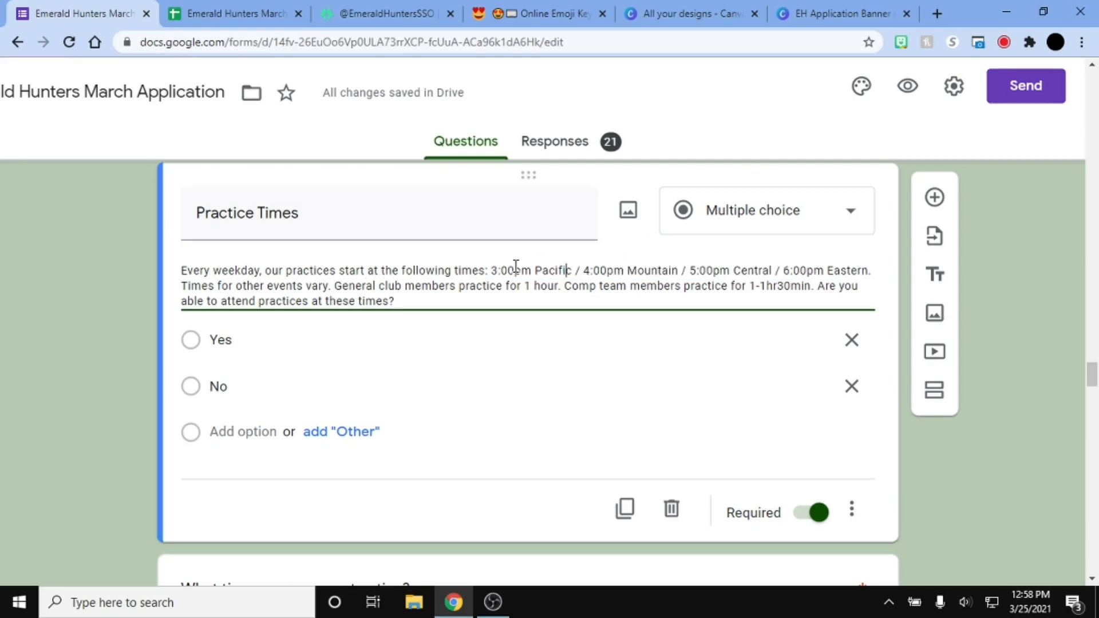
left_click_drag(496, 270, 572, 270)
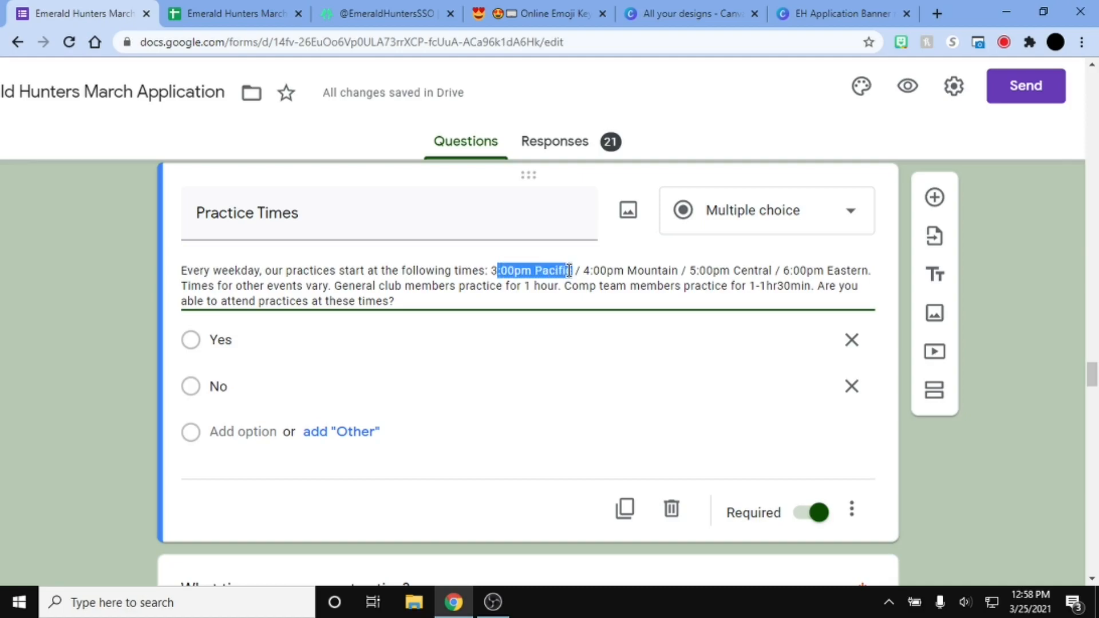
left_click(647, 274)
double_click(758, 271)
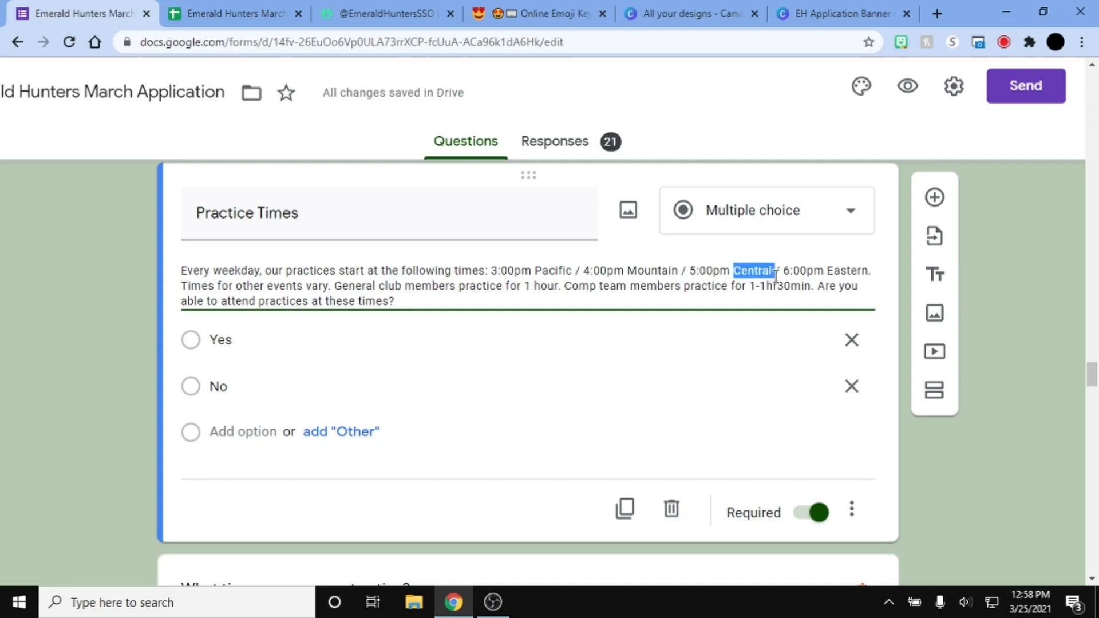
double_click(870, 271)
left_click(844, 262)
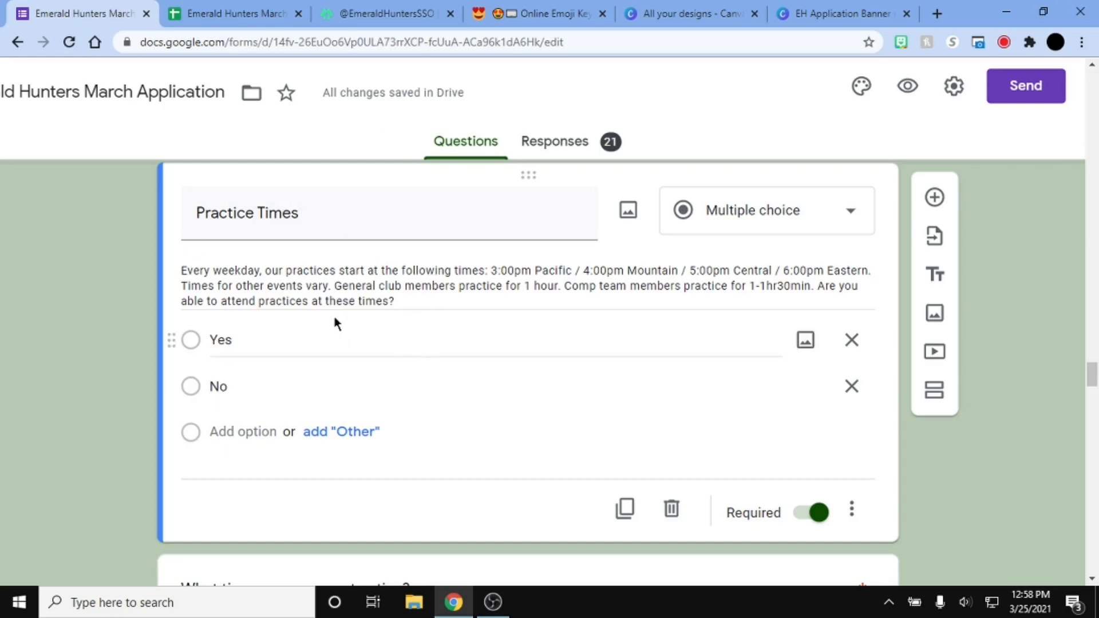
Step: Review the most active times checkboxes, the website-checking frequency scale and the current dressage level question
scroll(599, 474, "down", 2)
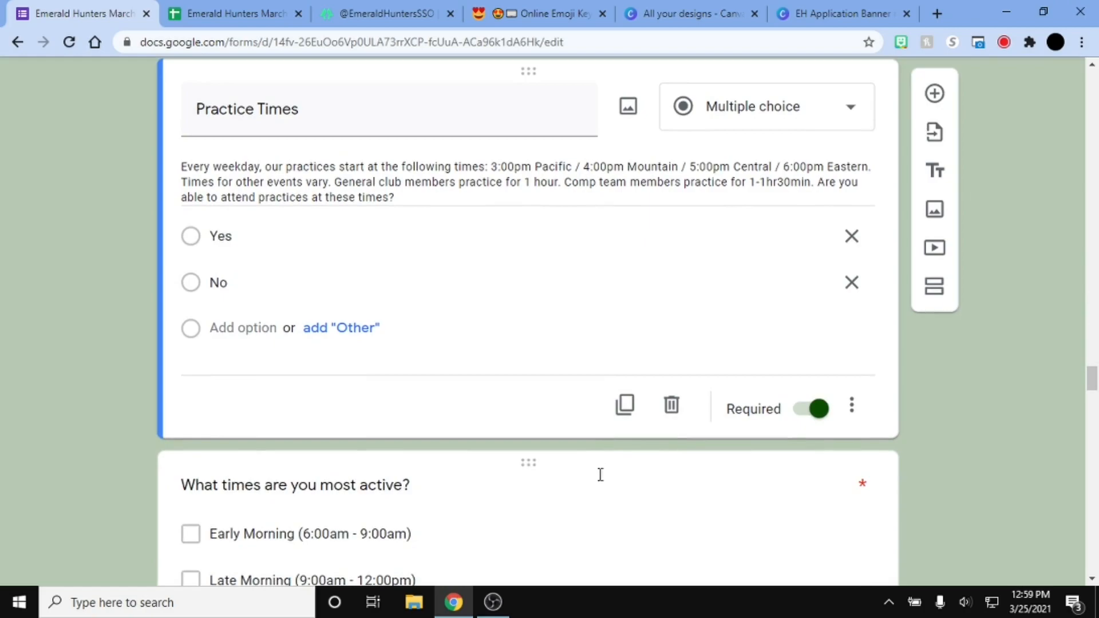
scroll(362, 275, "down", 5)
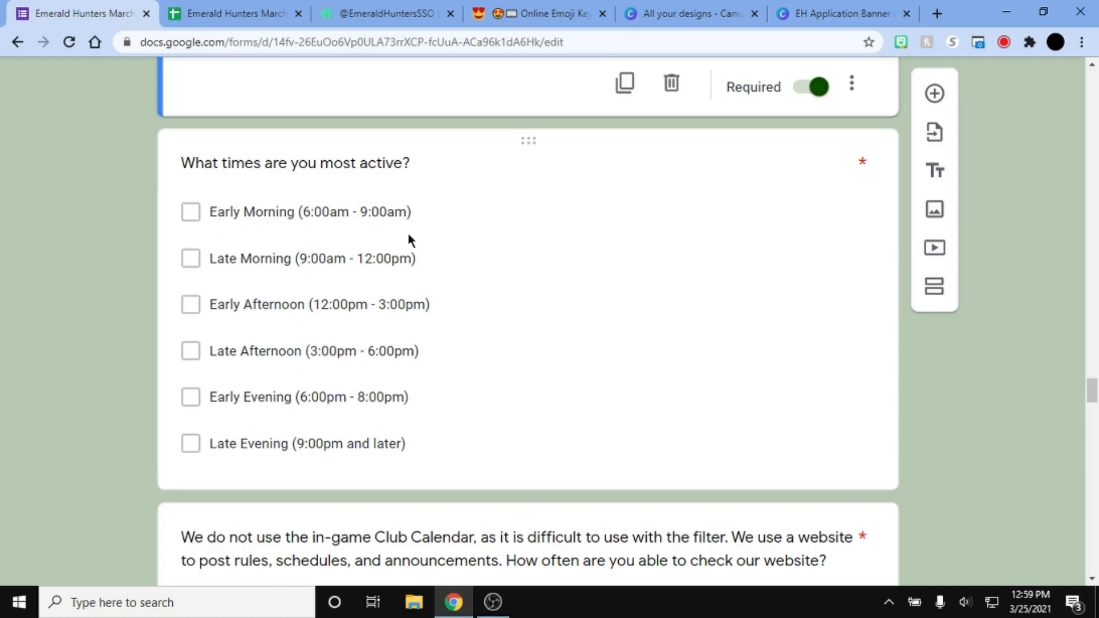
scroll(408, 240, "down", 5)
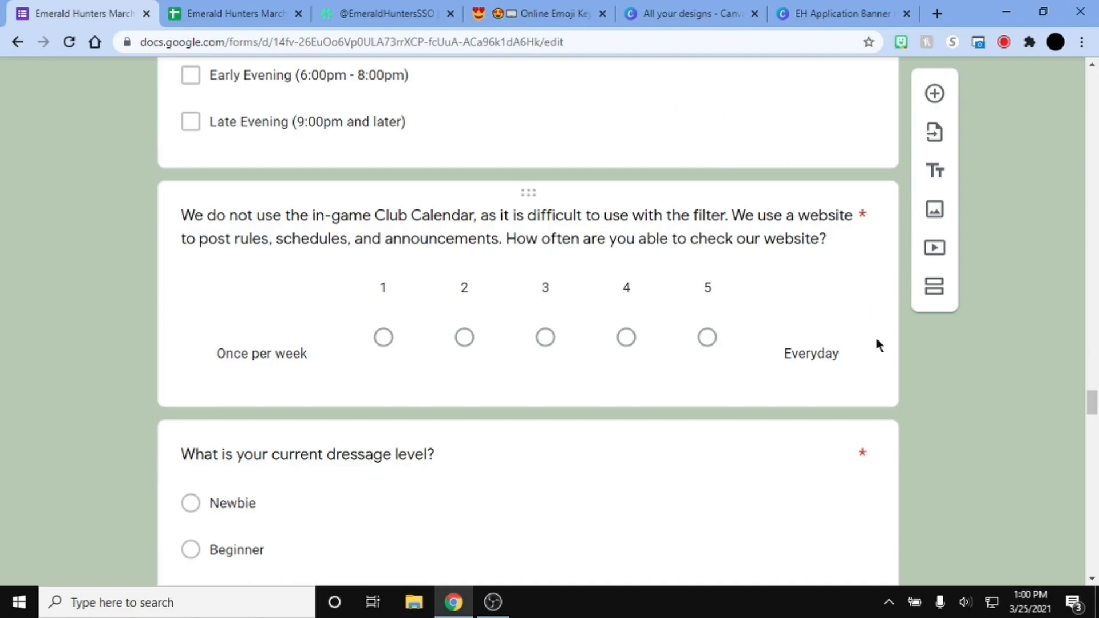
scroll(777, 298, "down", 4)
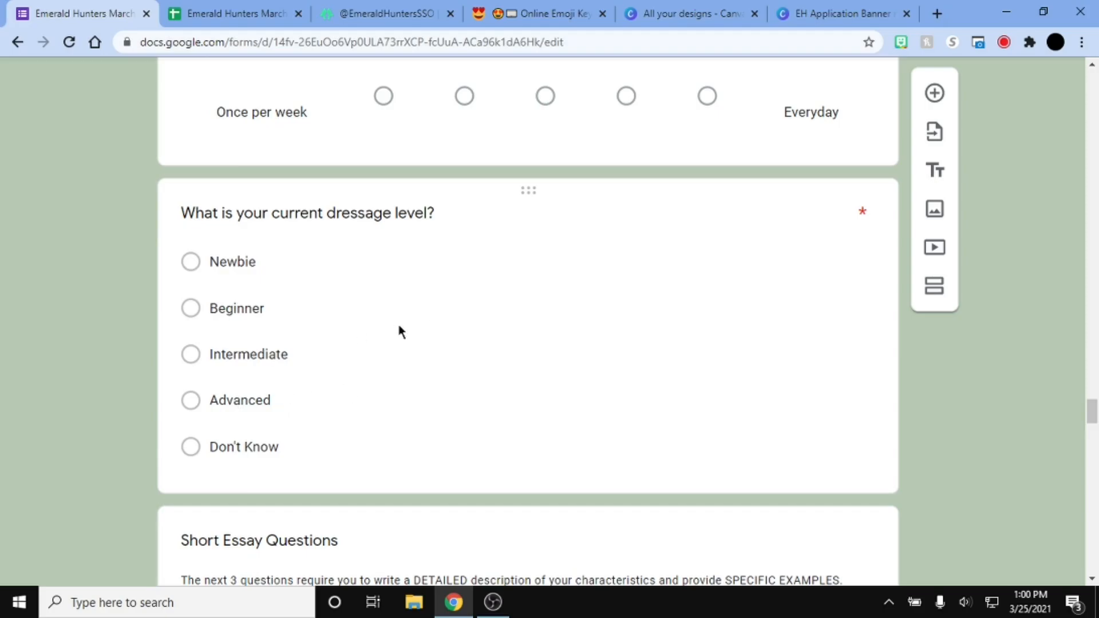
Step: Examine the Short Essay Questions title block and highlight its description of the three essay questions
scroll(398, 325, "down", 7)
scroll(400, 340, "up", 2)
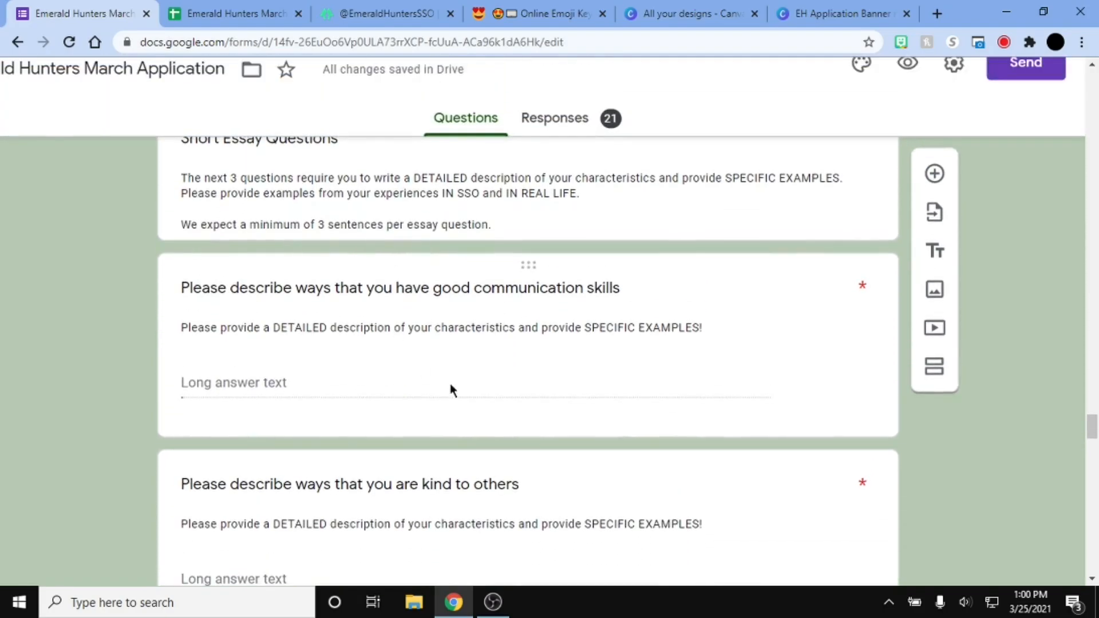
scroll(445, 380, "up", 2)
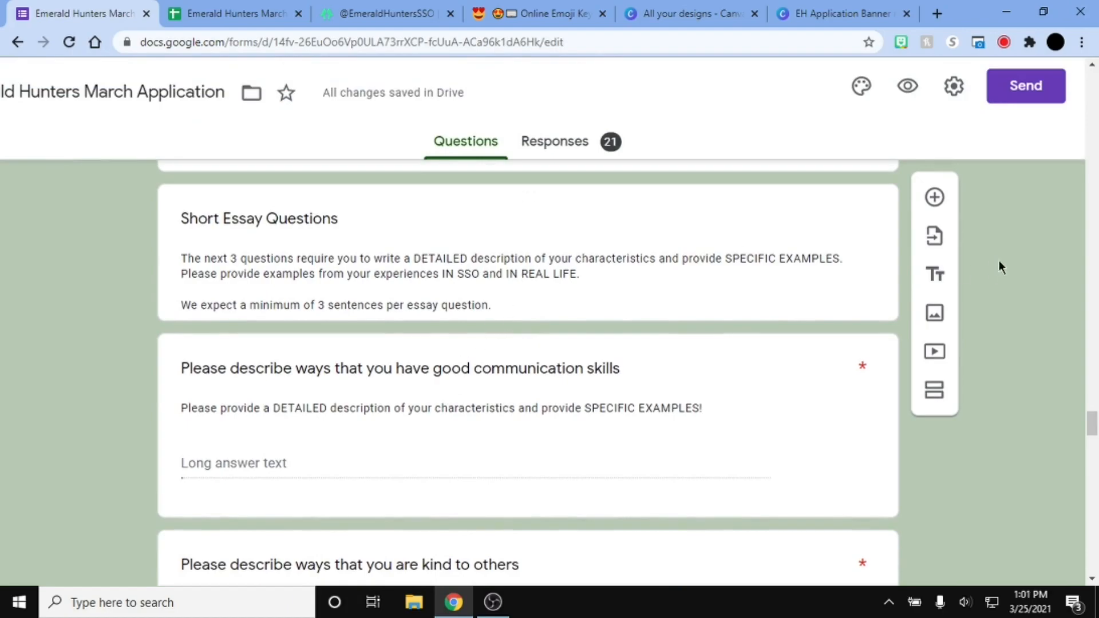
left_click(820, 274)
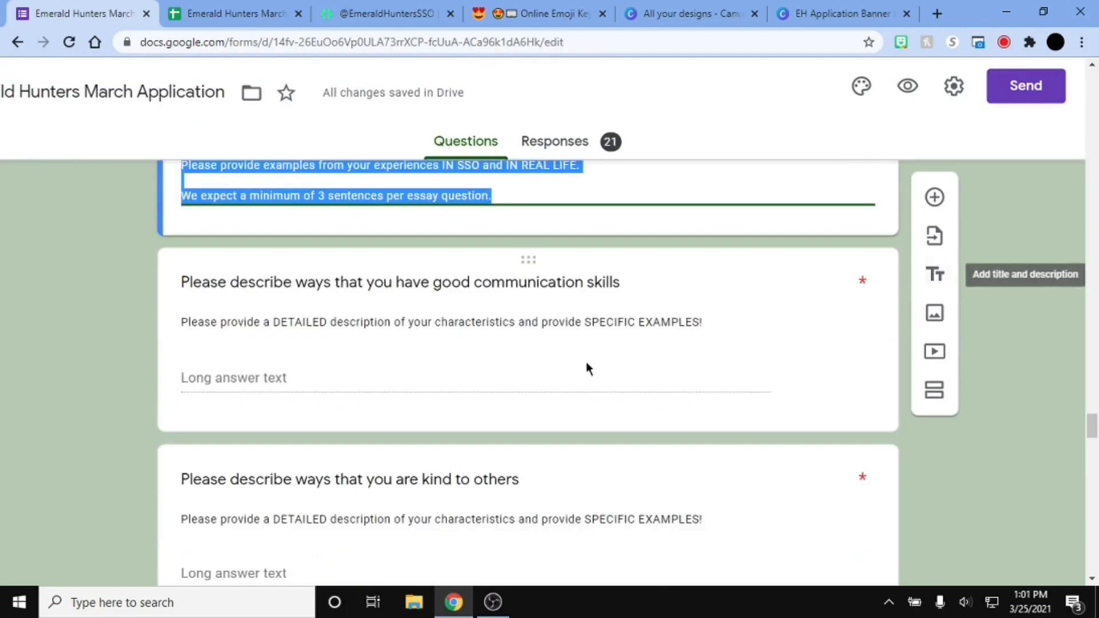
scroll(586, 362, "up", 2)
left_click(617, 330)
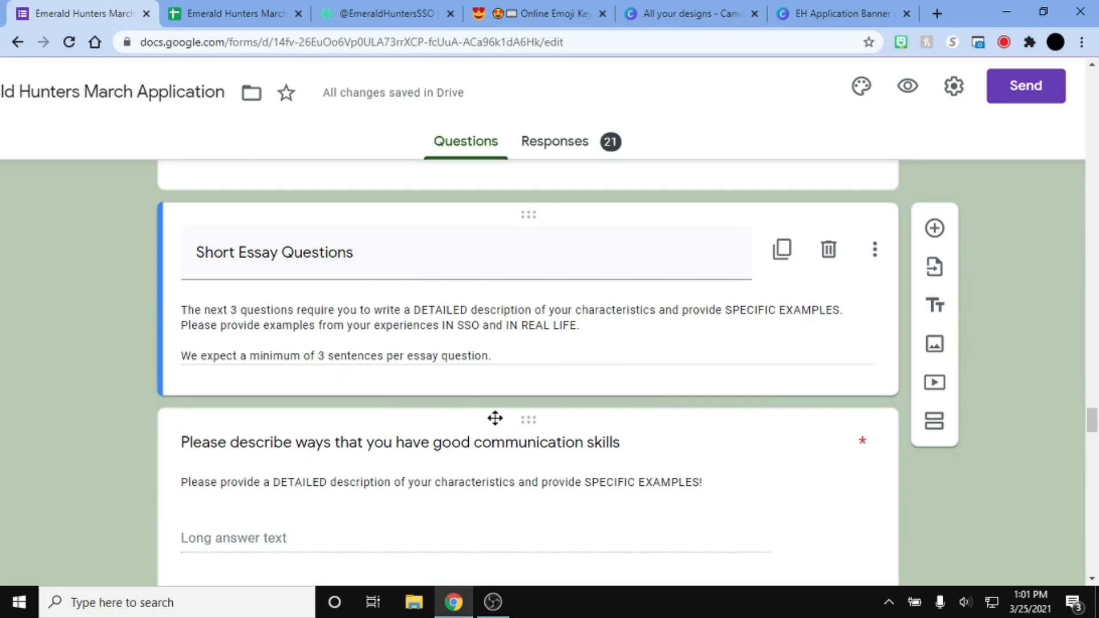
scroll(495, 419, "down", 1)
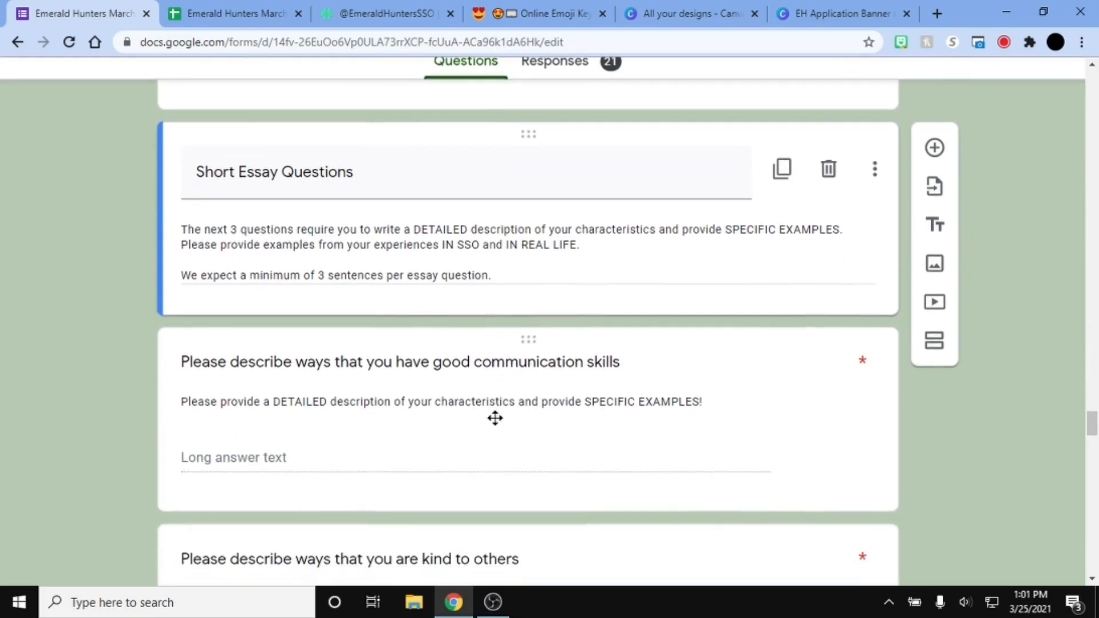
Step: Highlight the line "We expect a minimum of 3 sentences per essay question" and open the good communication skills question
left_click(508, 275)
left_click(523, 275)
left_click_drag(523, 276, 92, 268)
left_click(77, 388)
left_click(436, 358)
left_click(449, 330)
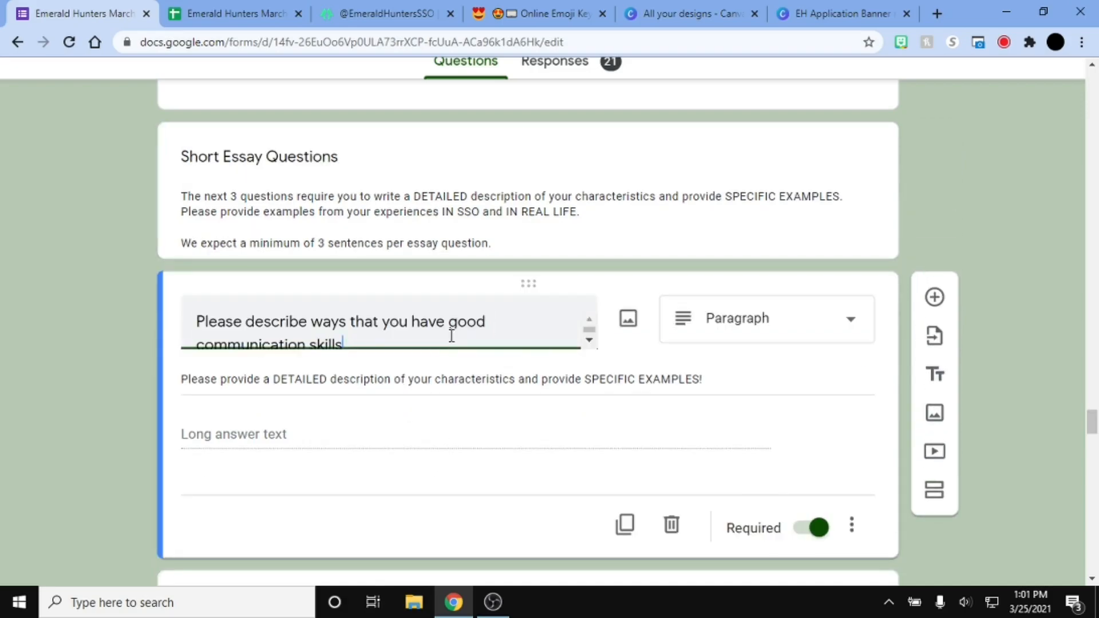
Step: Review the essay question on being kind to others and open the good netiquette question
scroll(438, 332, "down", 7)
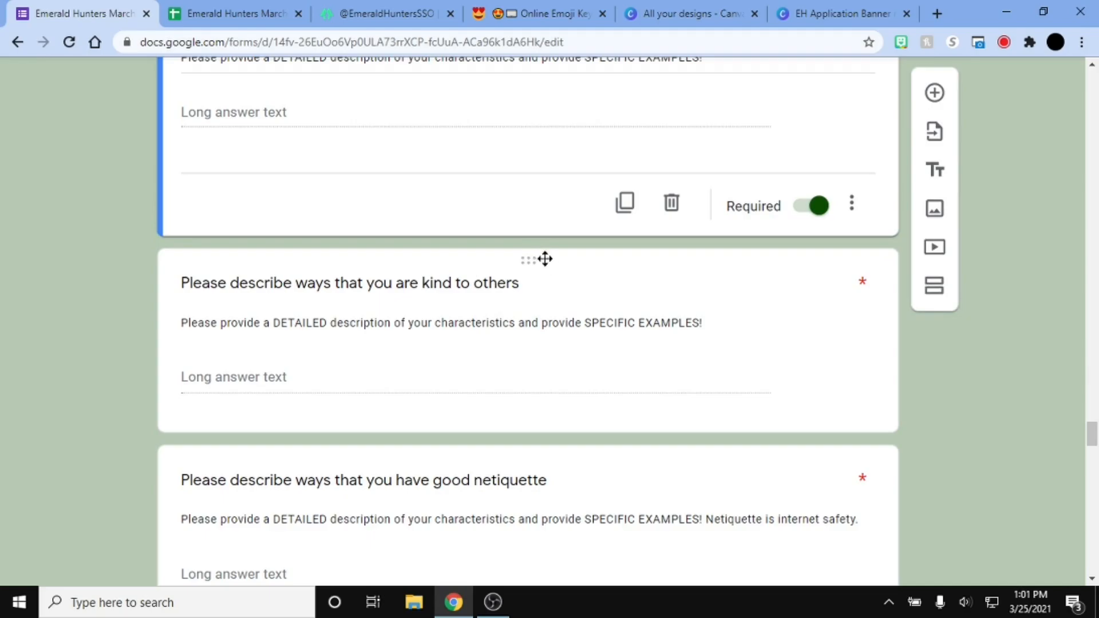
scroll(543, 269, "down", 3)
left_click(561, 316)
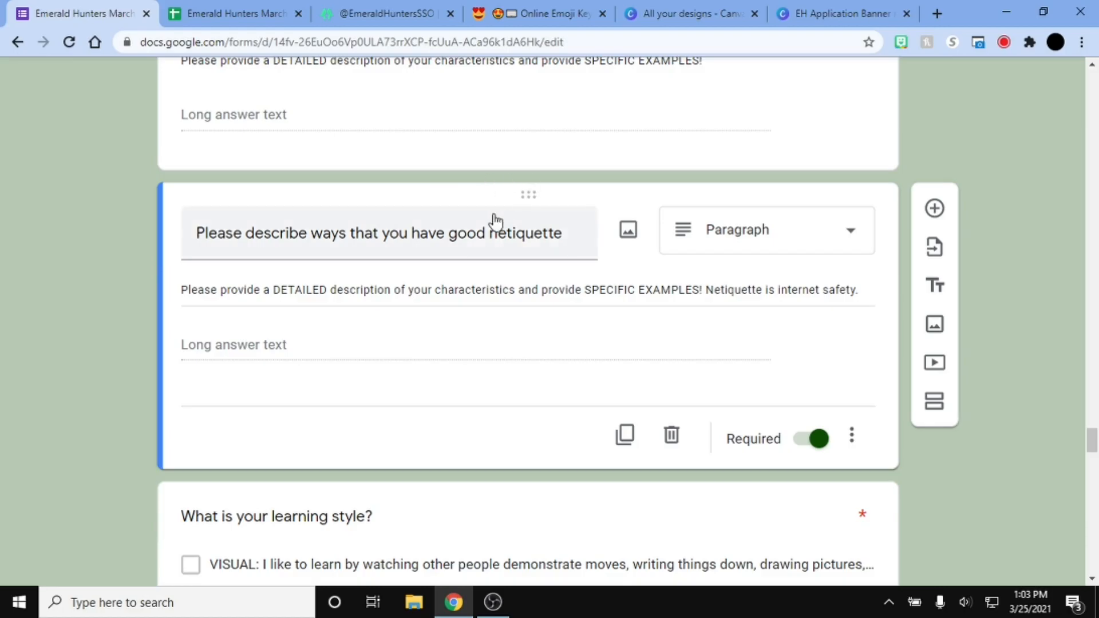
Step: Review the learning style checkboxes and the long-answer item asking for questions about the club
scroll(200, 243, "down", 4)
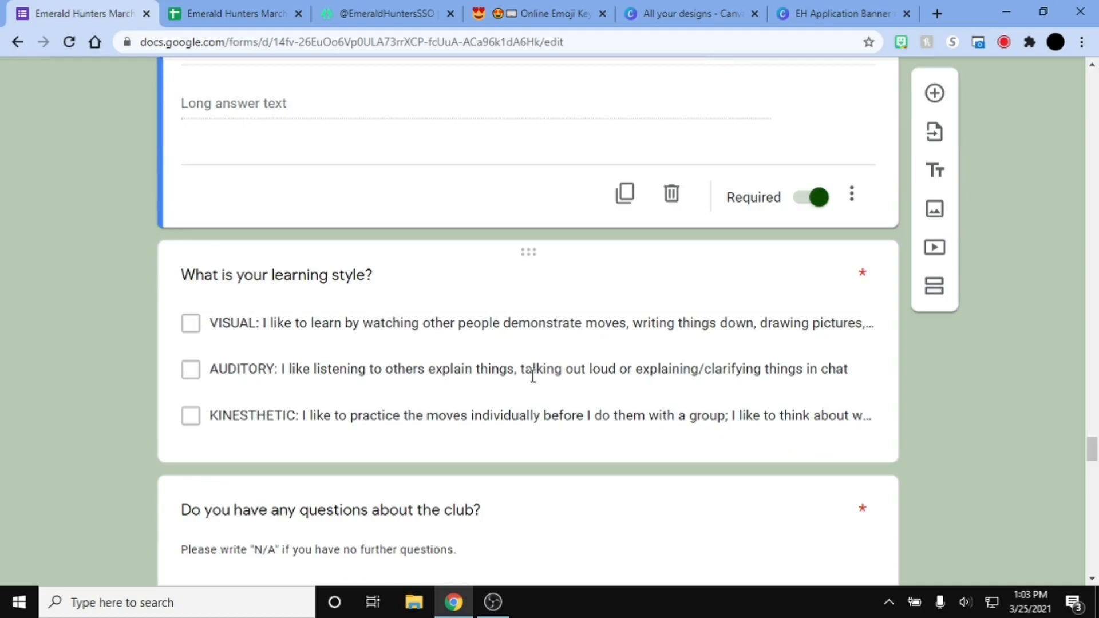
scroll(526, 306, "down", 1)
scroll(527, 306, "down", 5)
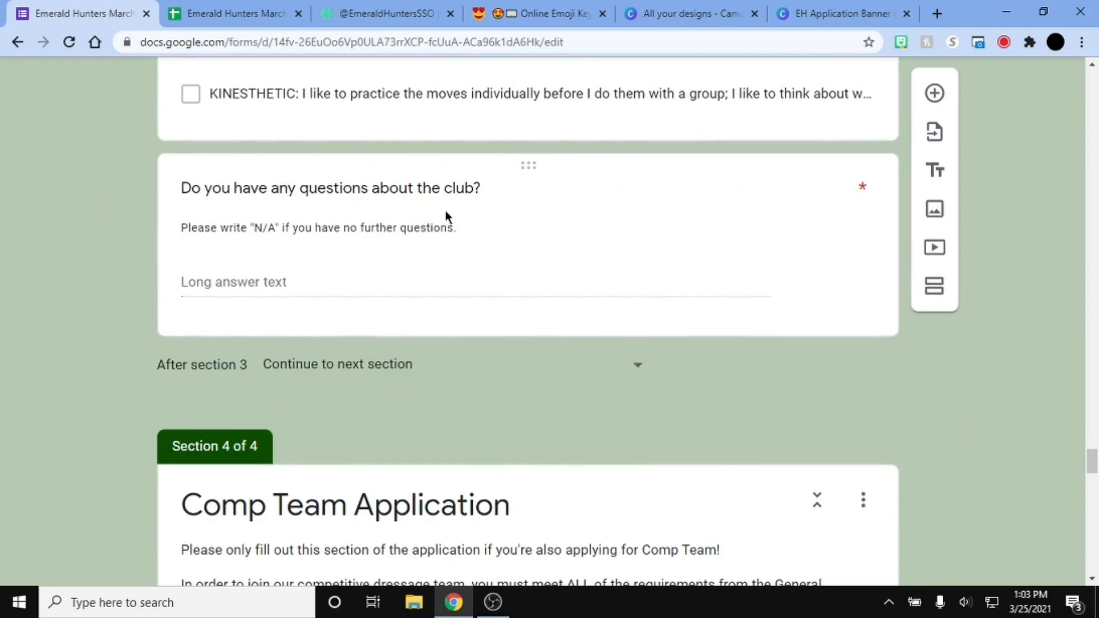
Step: Examine the Comp Team Application section's introduction and highlight its six numbered joining requirements
scroll(164, 201, "down", 4)
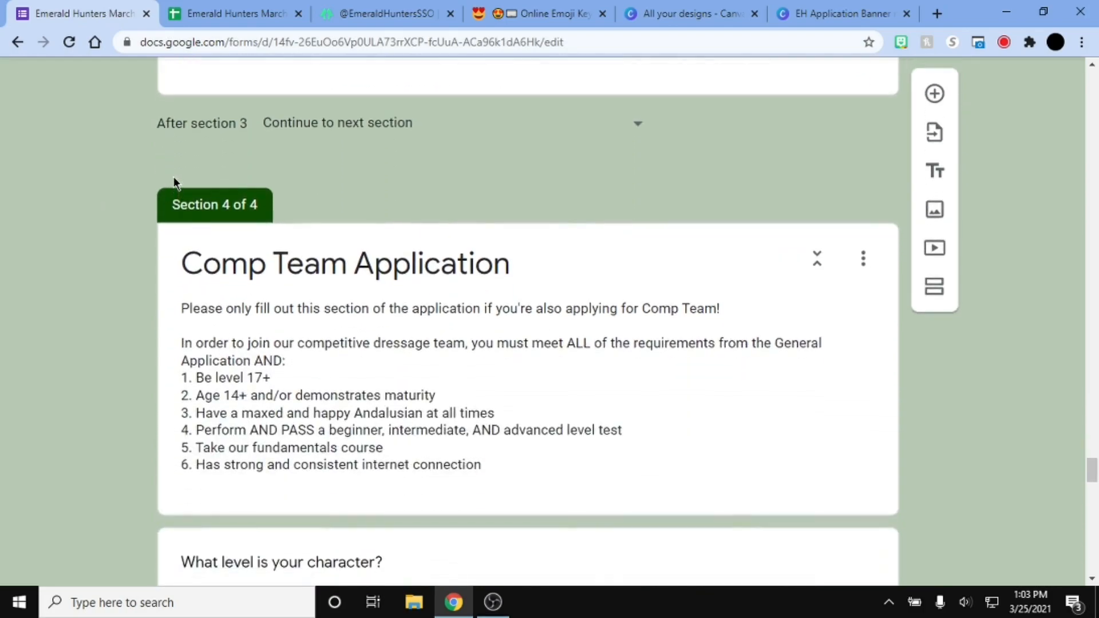
scroll(170, 164, "down", 1)
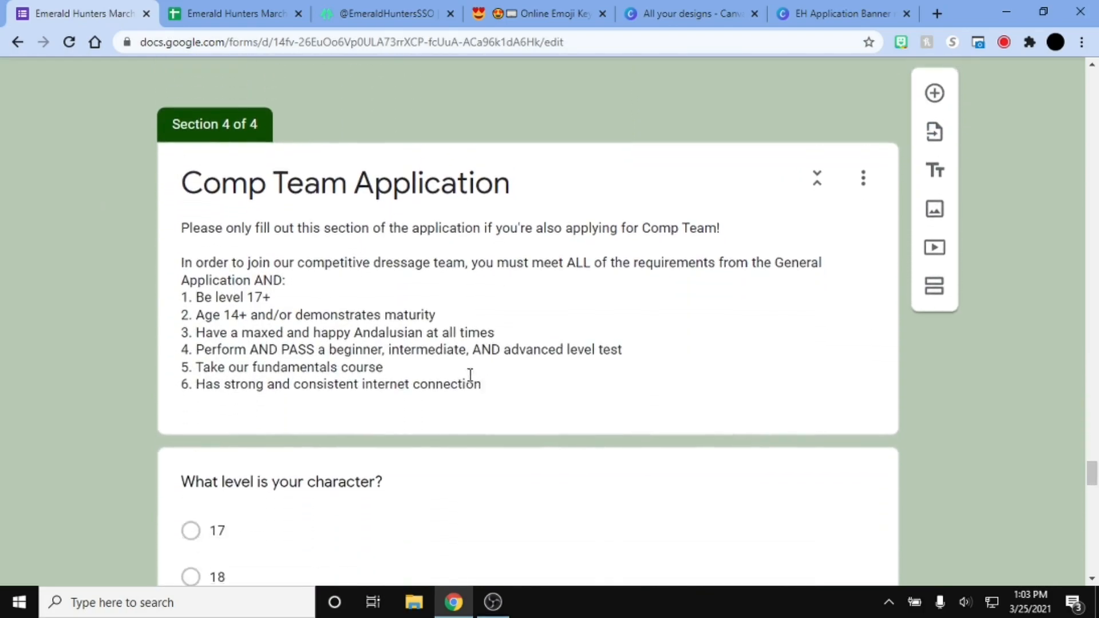
left_click(404, 320)
left_click(527, 284)
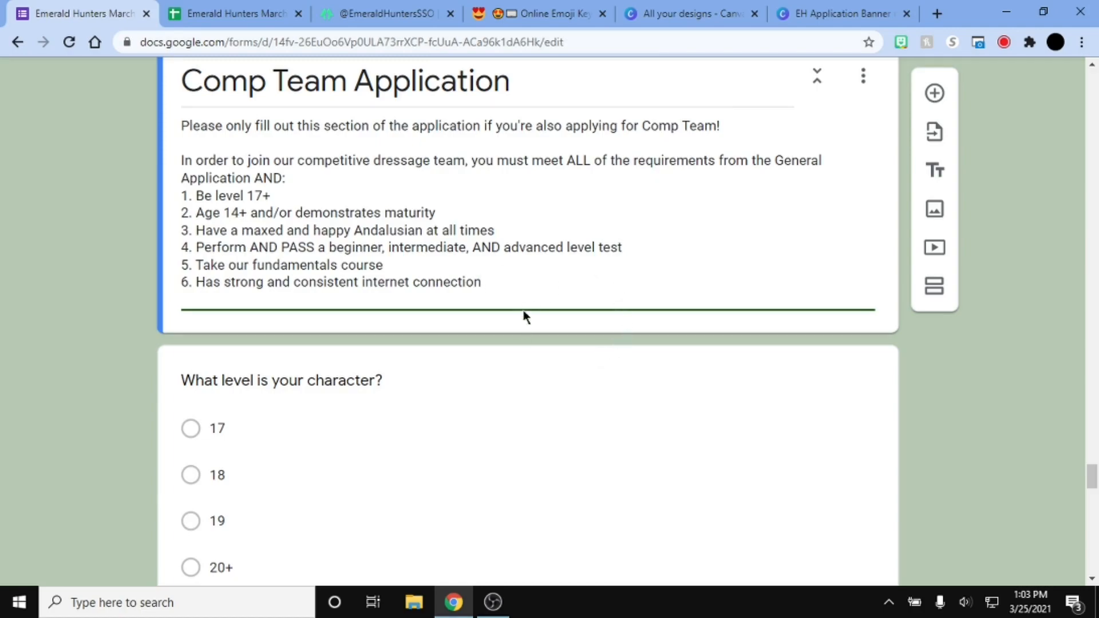
left_click_drag(493, 286, 150, 173)
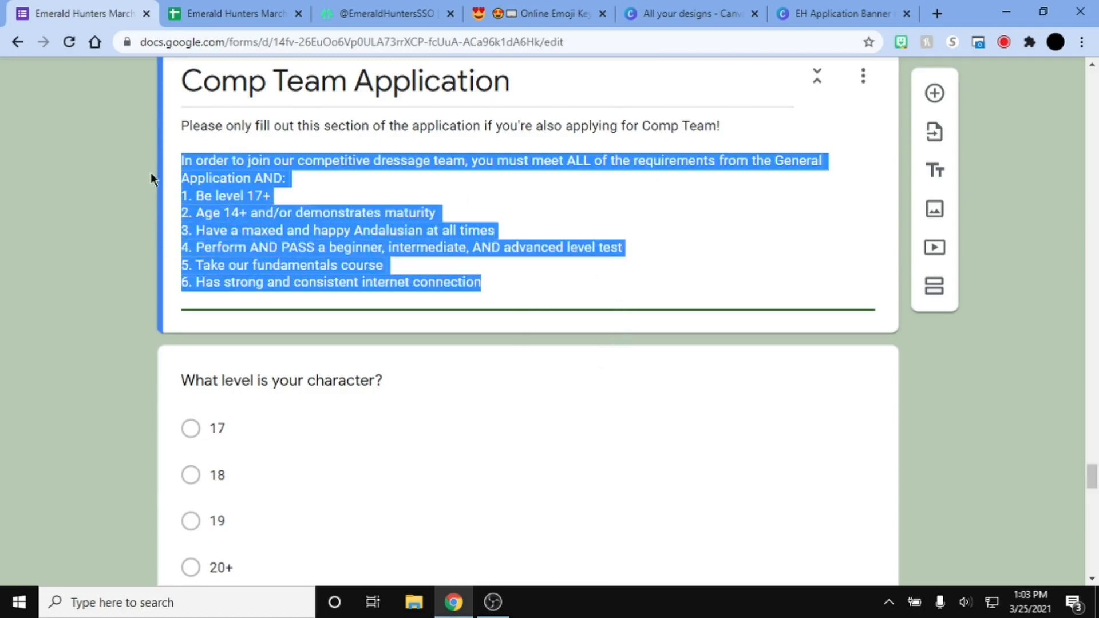
left_click(151, 322)
Step: Review the Comp Team questions from character level and age range through the Andalusian, Zoom and Internet connection items
scroll(39, 245, "down", 4)
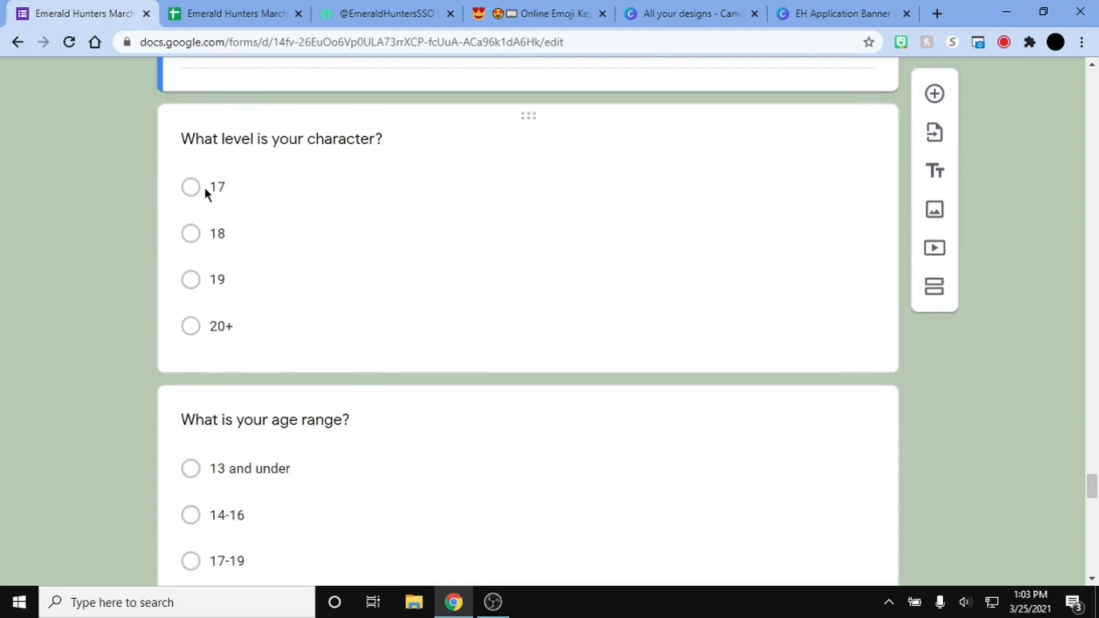
scroll(217, 203, "down", 4)
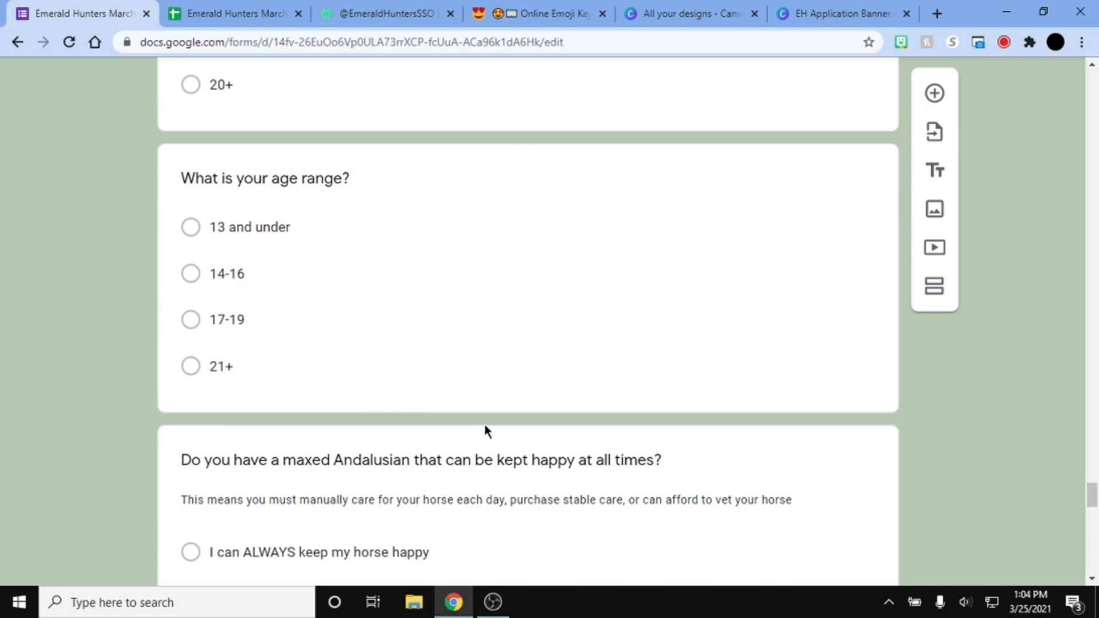
scroll(484, 424, "down", 4)
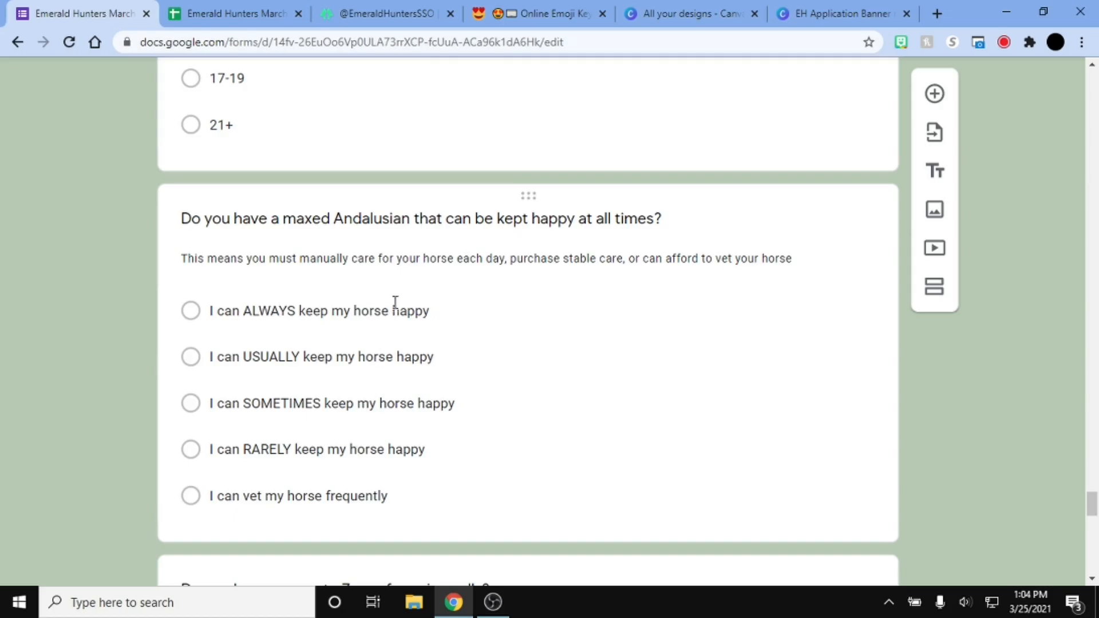
scroll(411, 278, "down", 8)
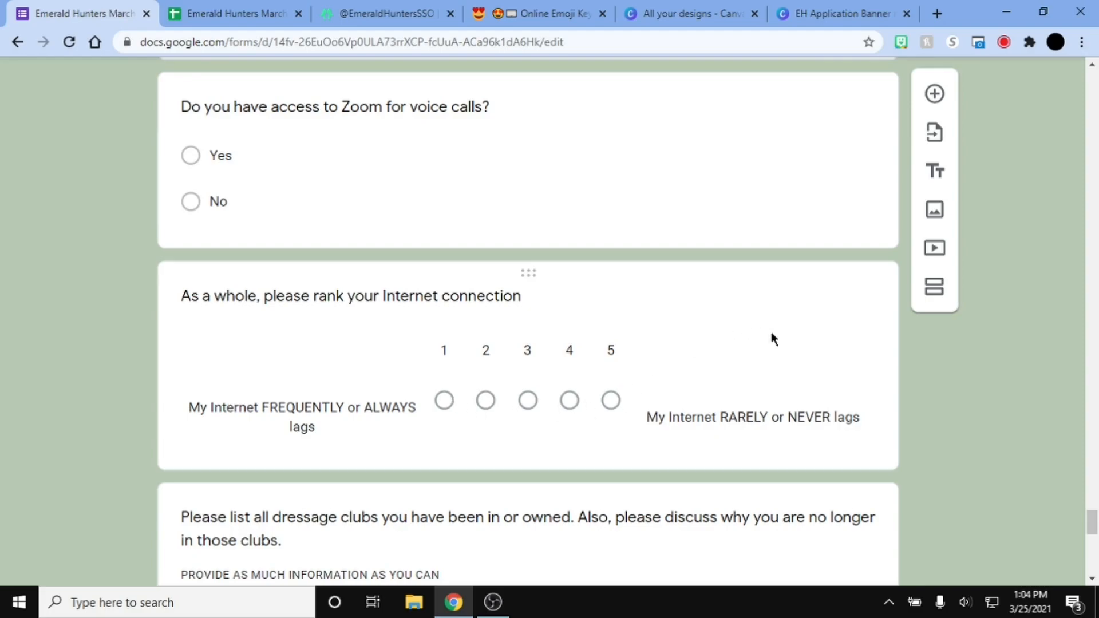
Step: Inspect the Internet connection question's Linear scale type and highlight the label for scale value 1
left_click(664, 344)
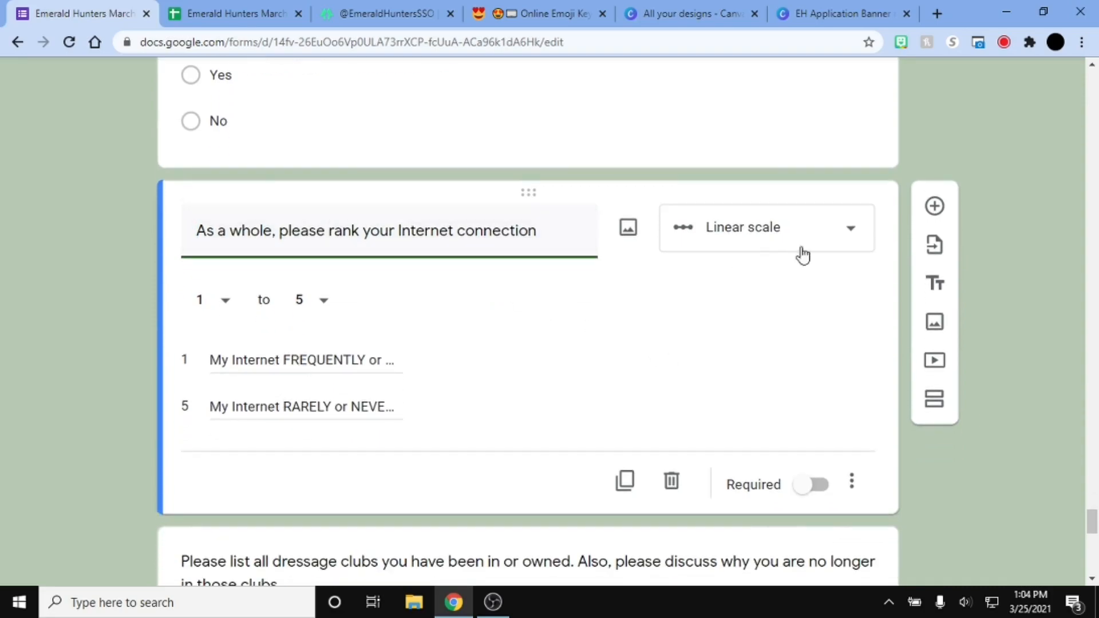
left_click(764, 229)
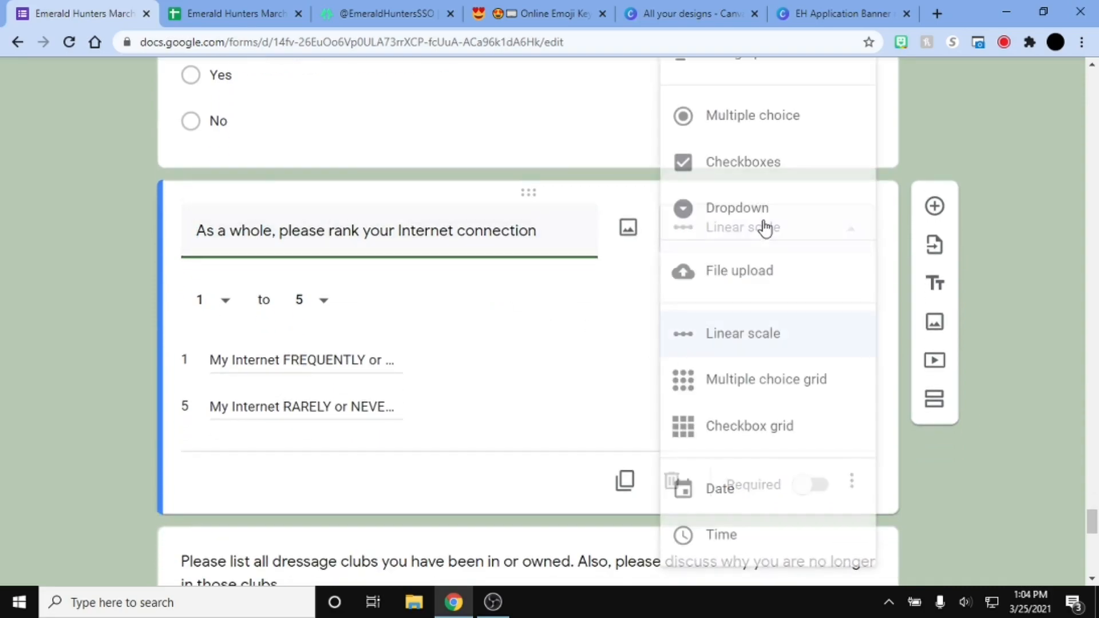
left_click(795, 338)
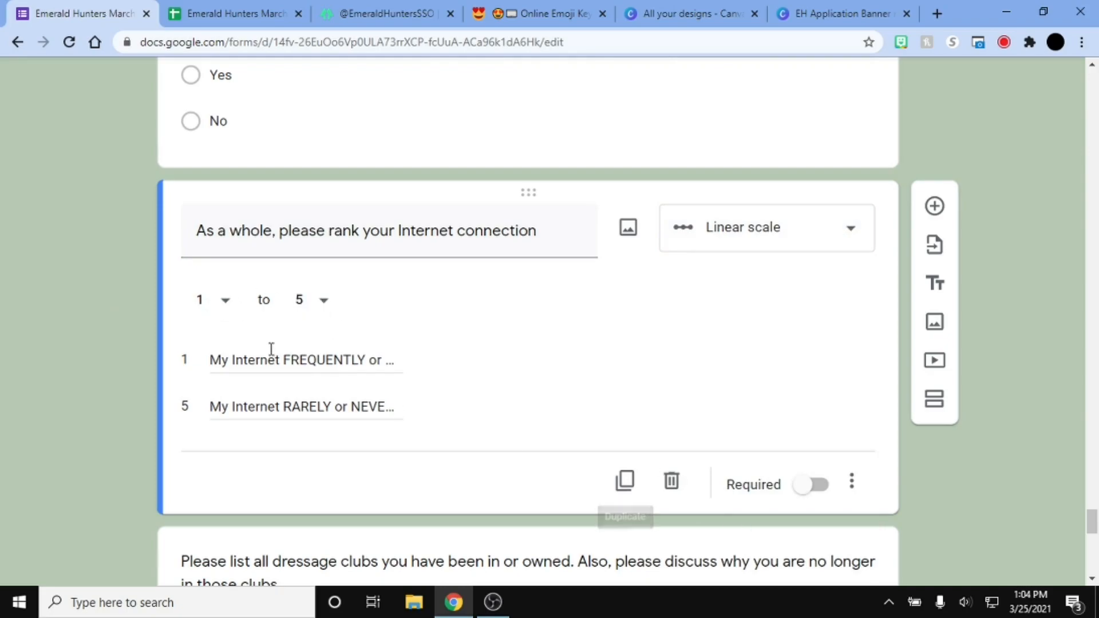
triple_click(226, 359)
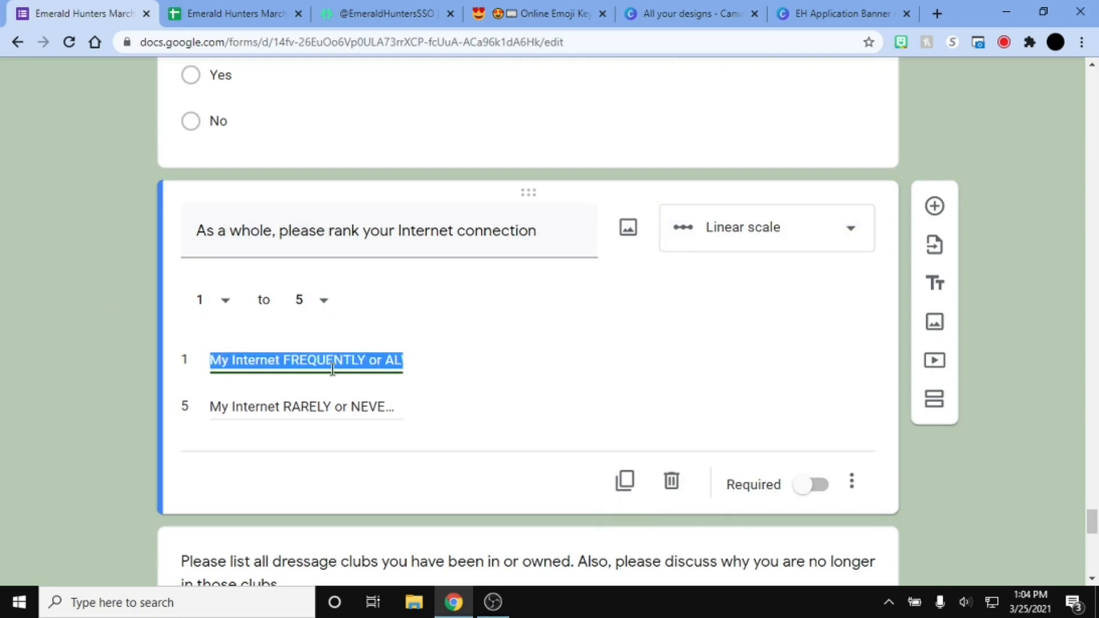
left_click(292, 360)
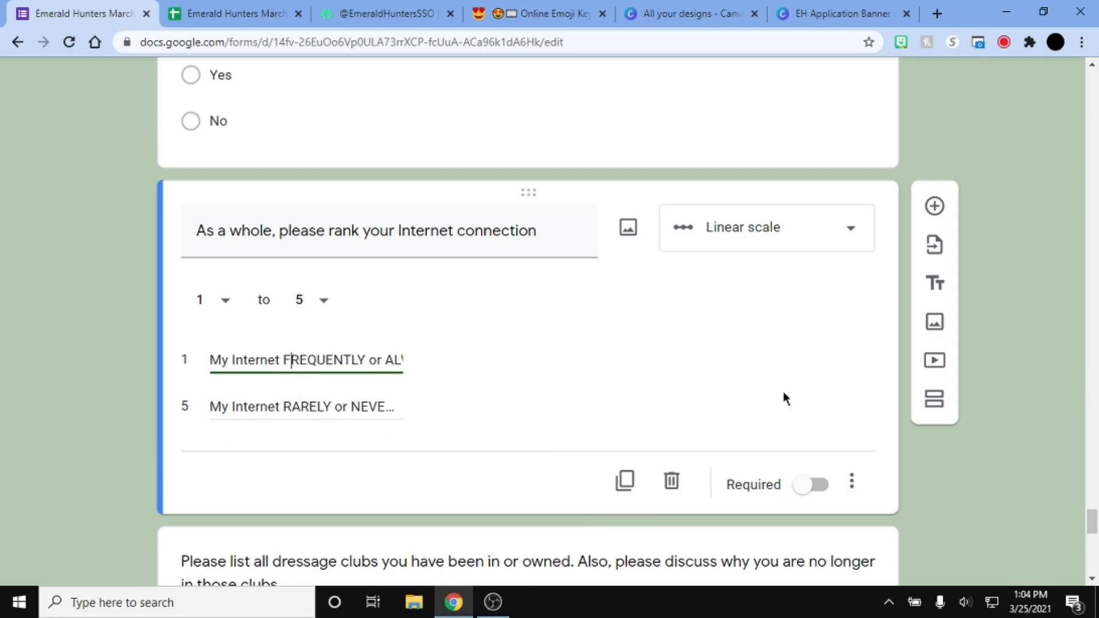
Step: Return to the start of the Comp Team Application section and open the character level question to examine its Required setting
scroll(361, 372, "up", 10)
scroll(468, 455, "up", 15)
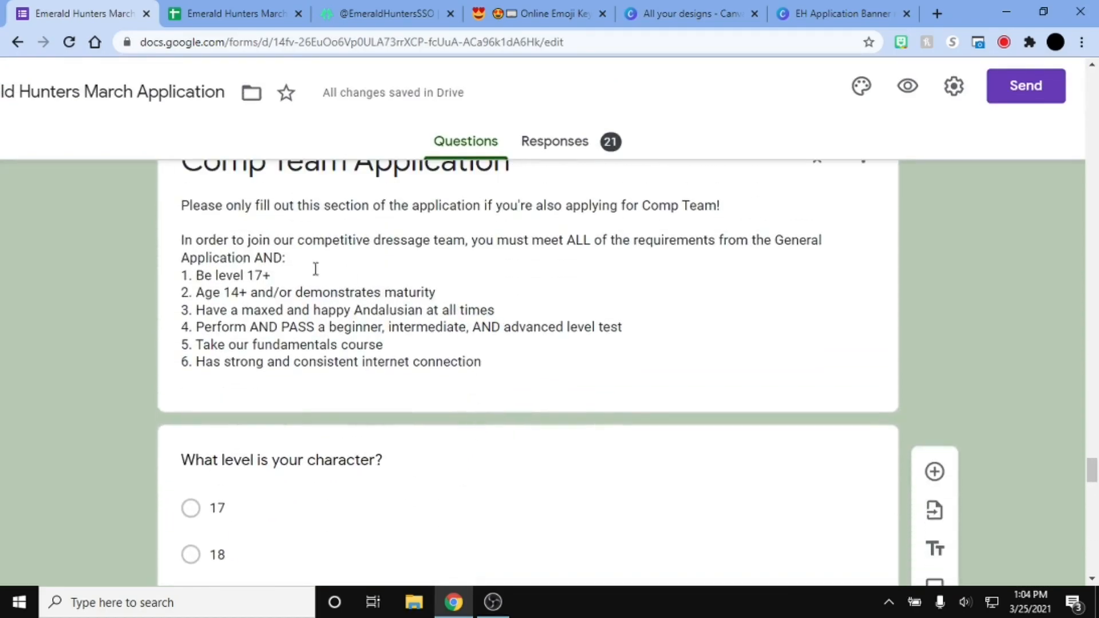
scroll(309, 341, "up", 2)
scroll(629, 263, "down", 6)
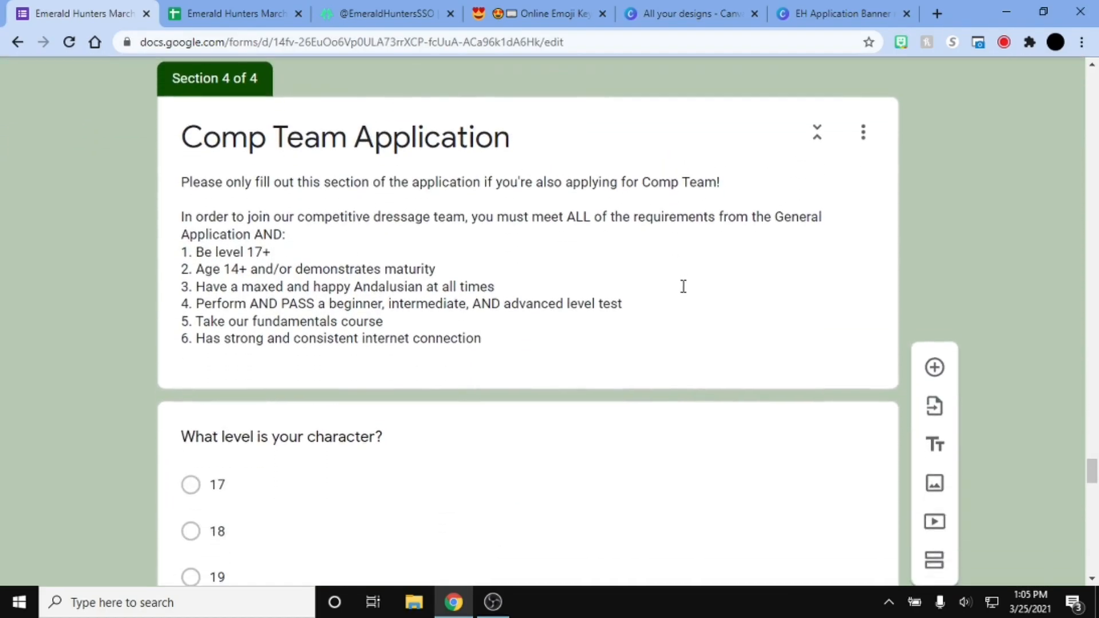
left_click(689, 263)
scroll(765, 427, "down", 10)
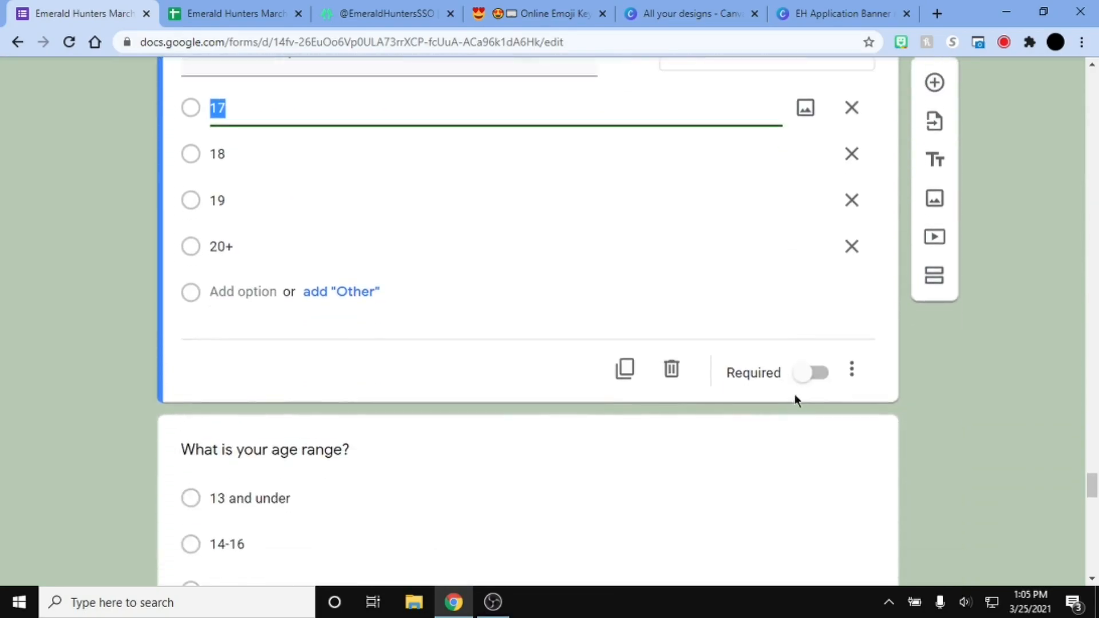
Step: Open the age range question to check its Required setting, and review the Andalusian, Zoom and Internet connection questions
left_click(789, 228)
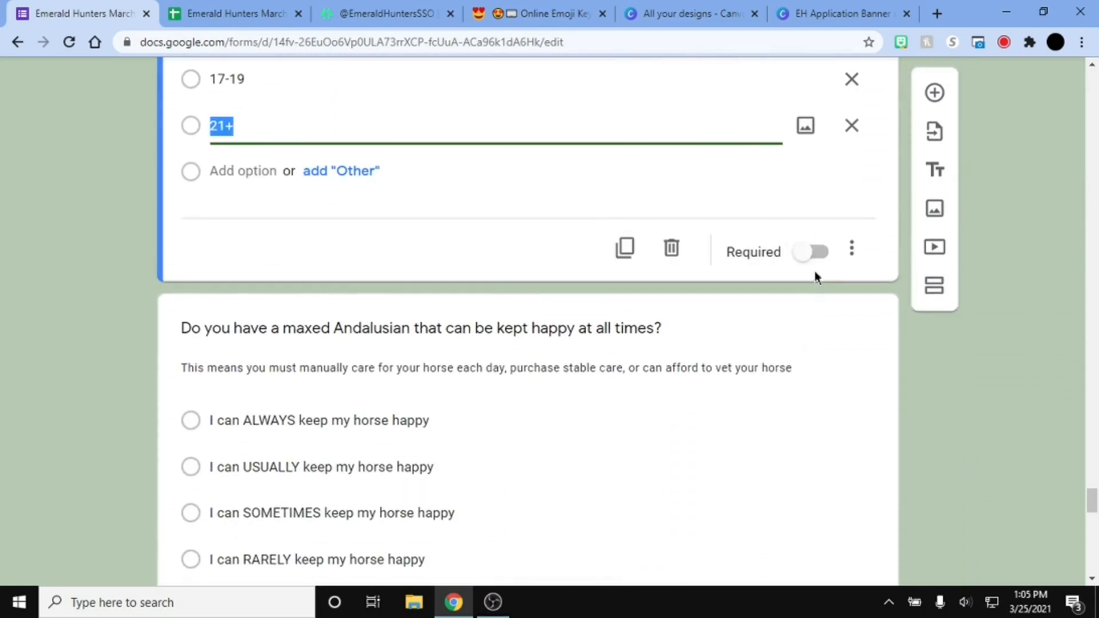
scroll(801, 281, "down", 6)
scroll(778, 341, "up", 1)
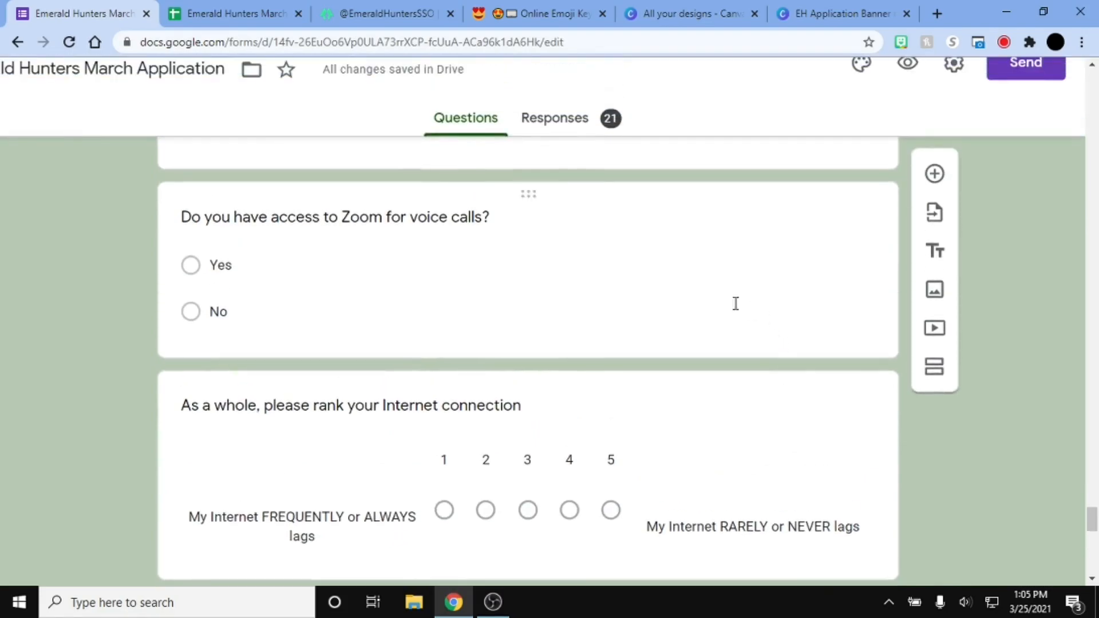
scroll(679, 331, "down", 8)
scroll(352, 330, "up", 3)
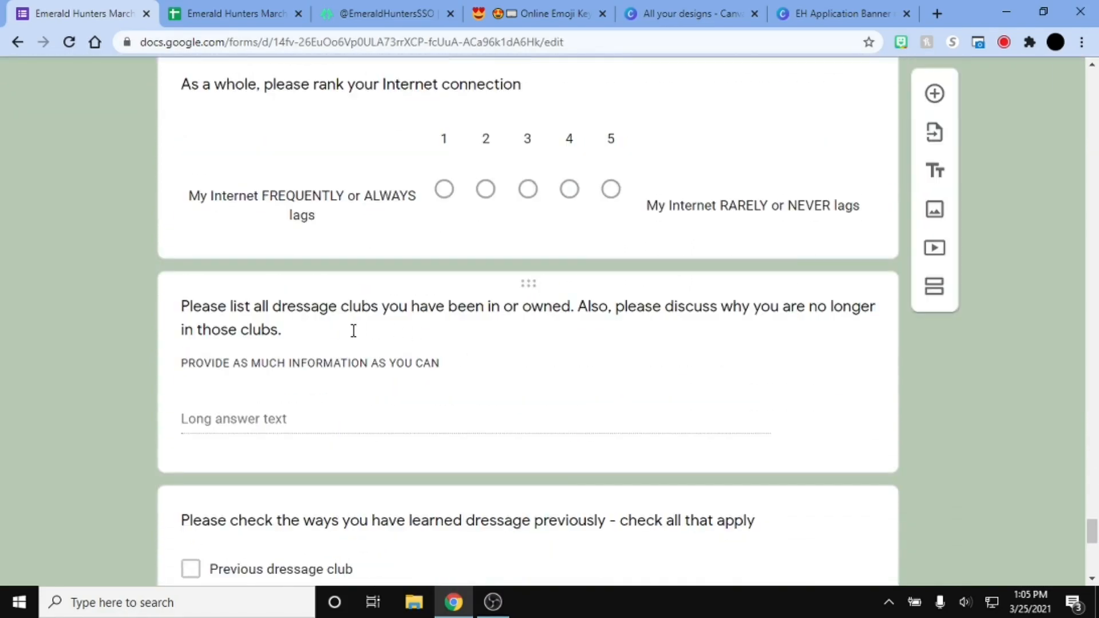
Step: Open the previous dressage clubs paragraph question and highlight its description and its full question text
left_click(181, 366)
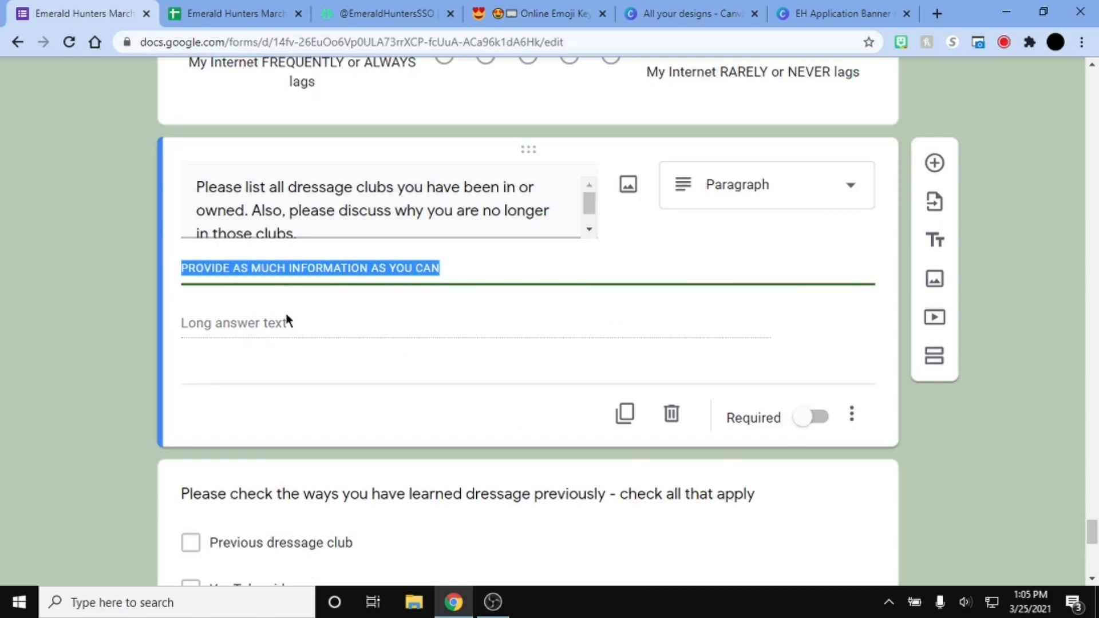
left_click(348, 338)
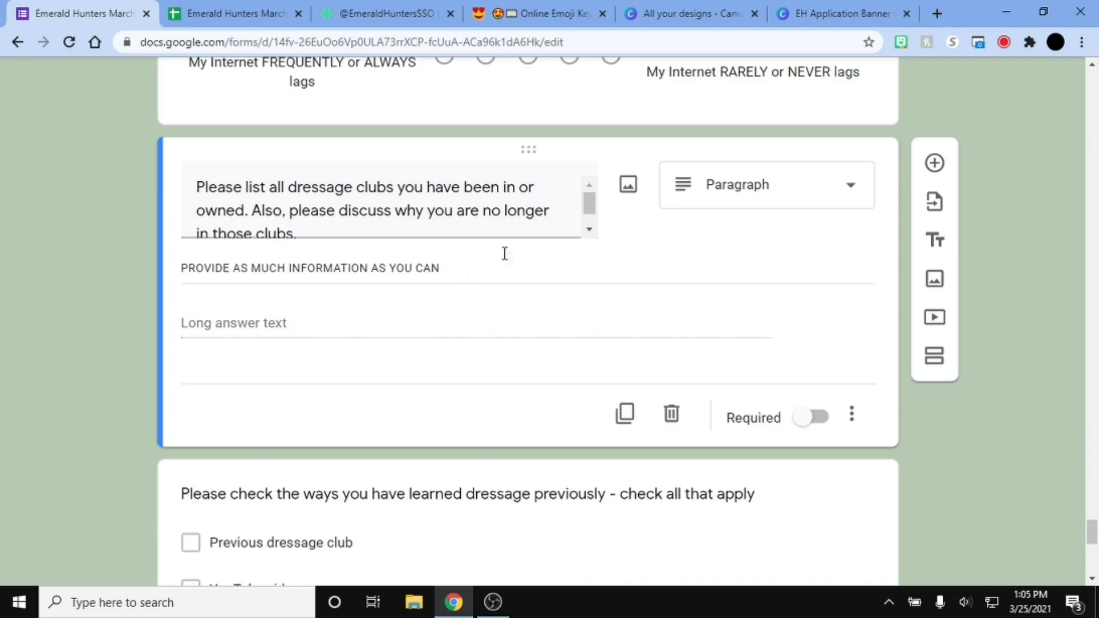
left_click_drag(586, 206, 592, 214)
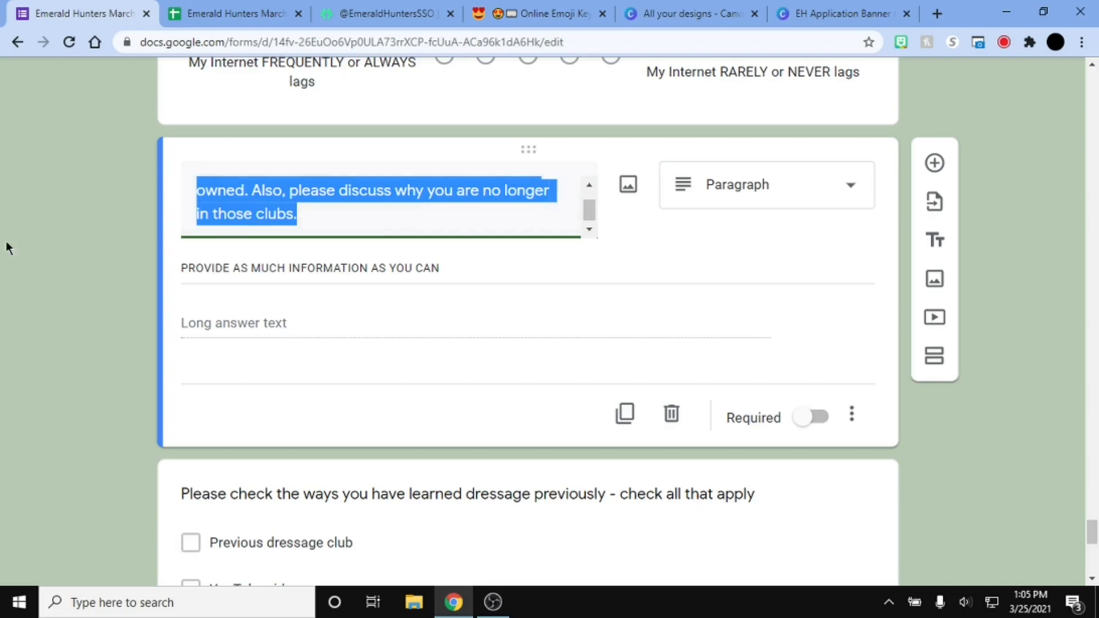
left_click(313, 322)
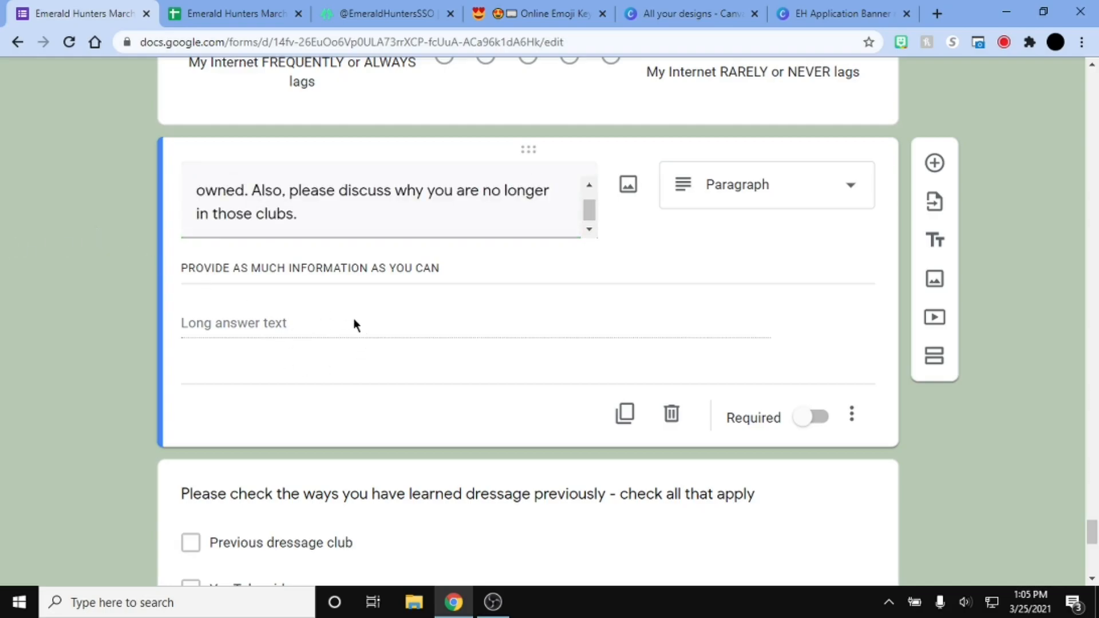
Step: Examine the question on ways of learning dressage, including its Checkboxes type and full list of answer options
scroll(361, 321, "down", 5)
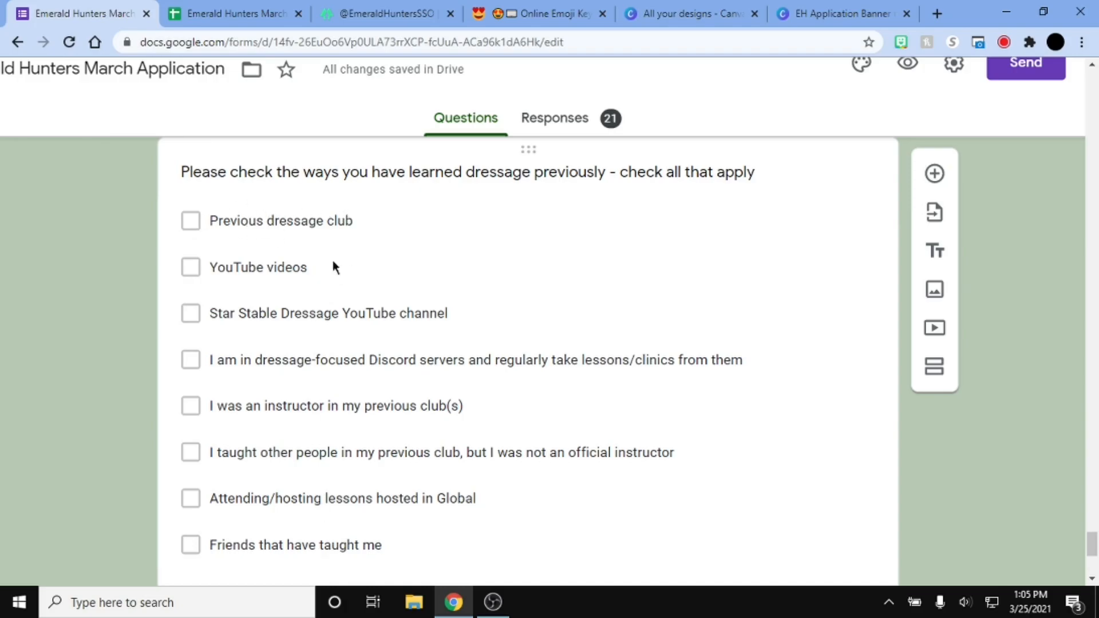
left_click(215, 240)
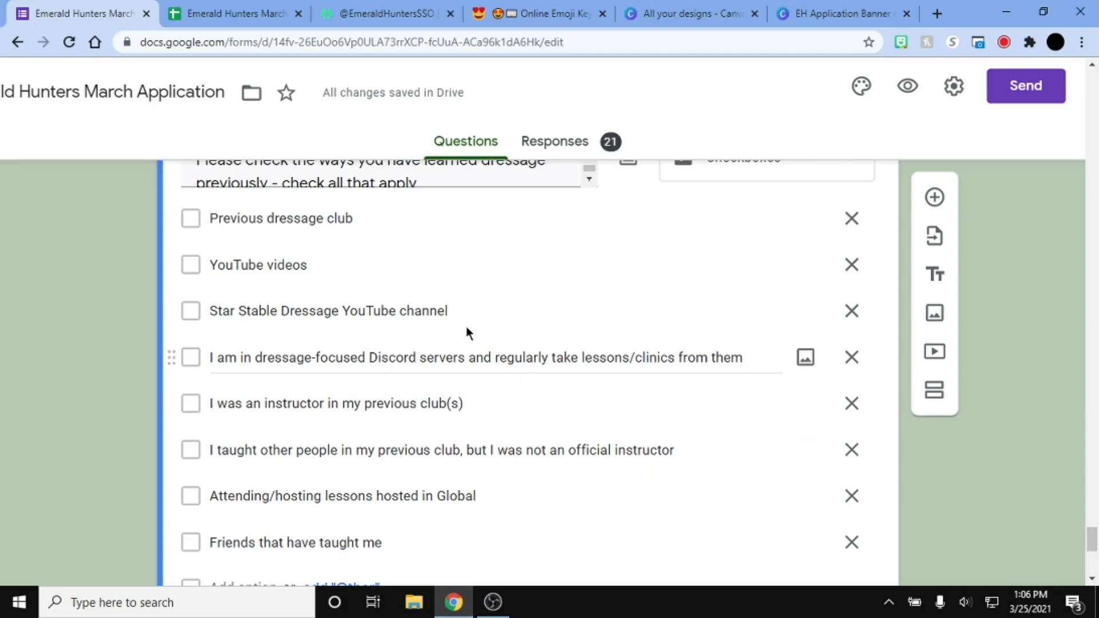
scroll(681, 372, "up", 1)
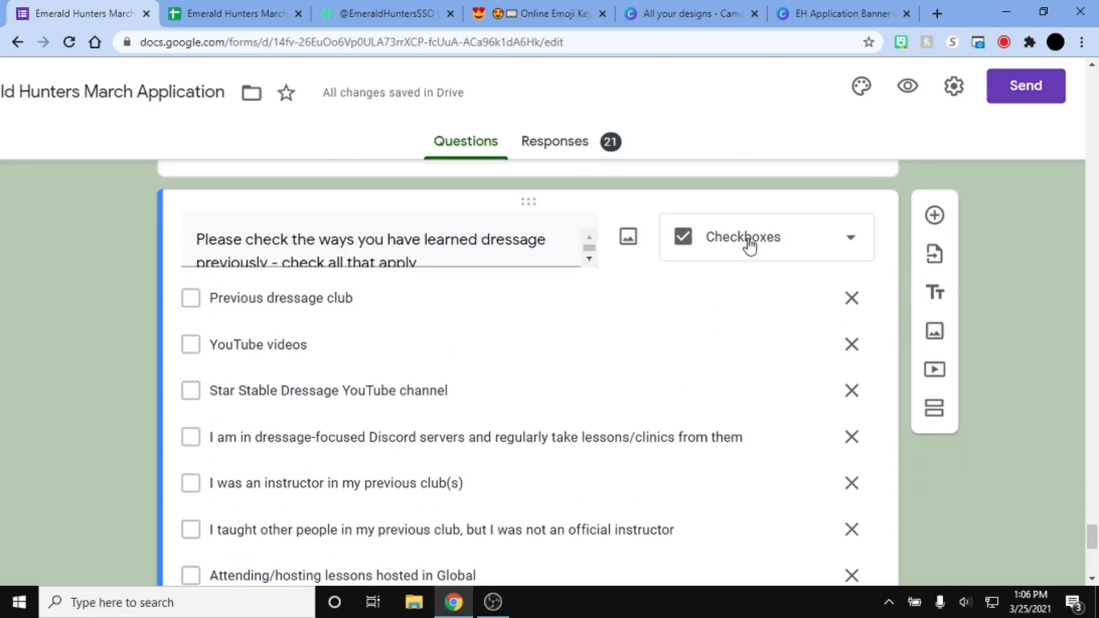
scroll(157, 279, "down", 2)
scroll(240, 213, "down", 8)
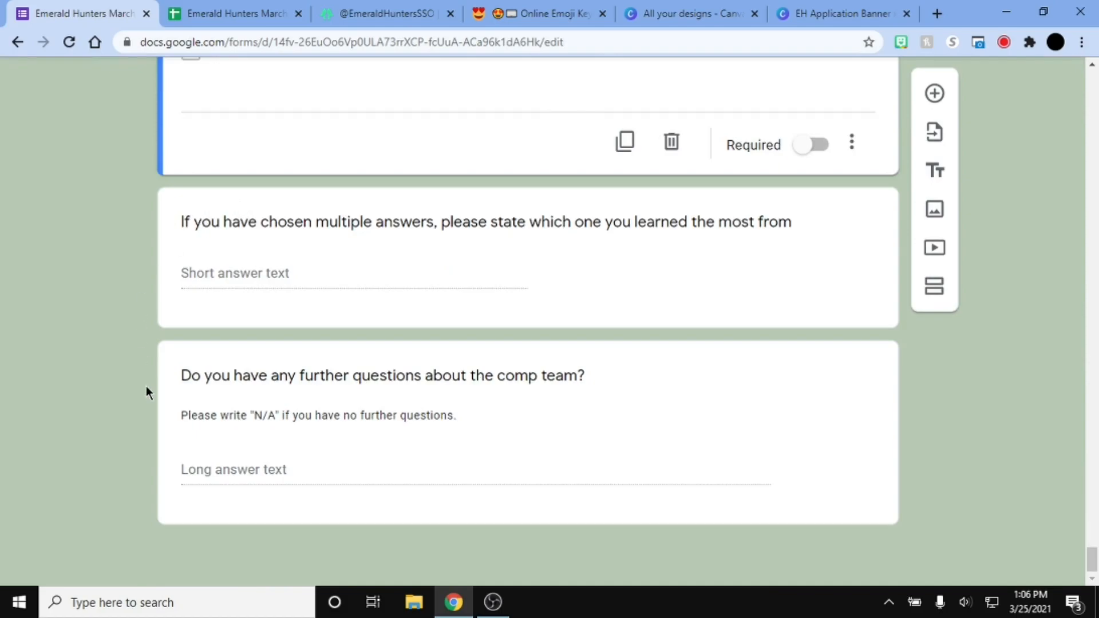
scroll(146, 386, "up", 6)
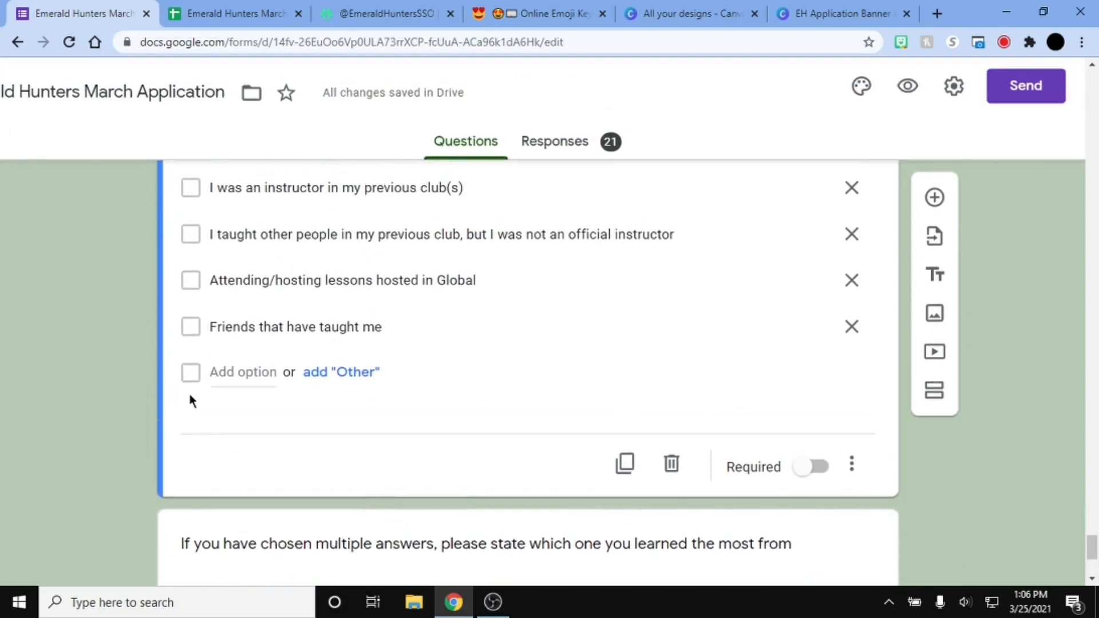
scroll(189, 395, "up", 3)
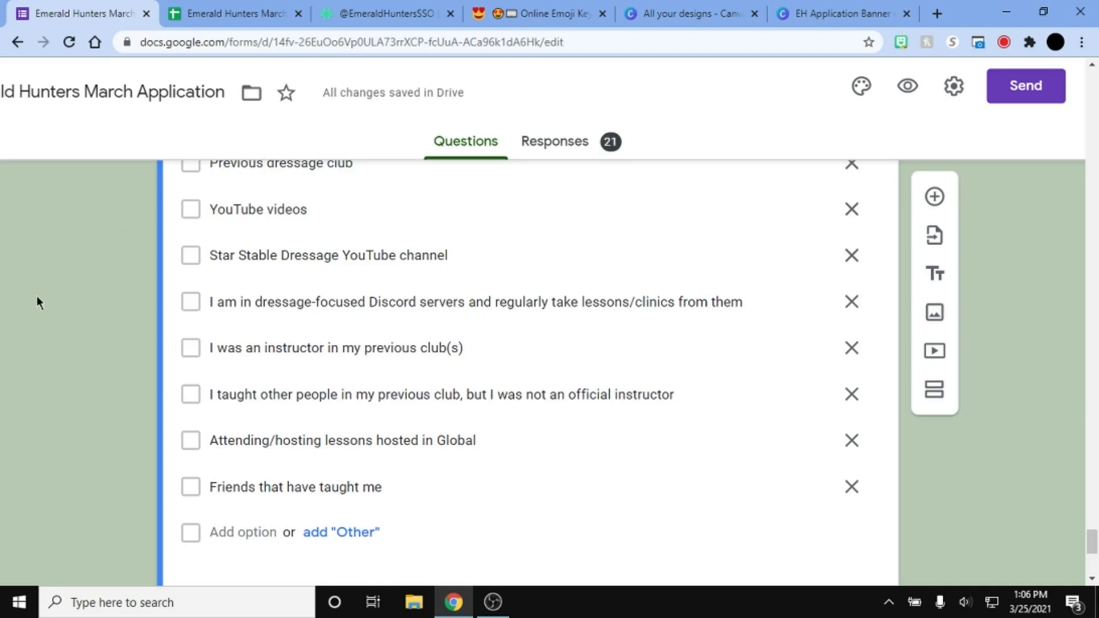
Step: Review the closing questions on the most helpful learning source and further comp team questions, opening the latter
scroll(85, 304, "down", 8)
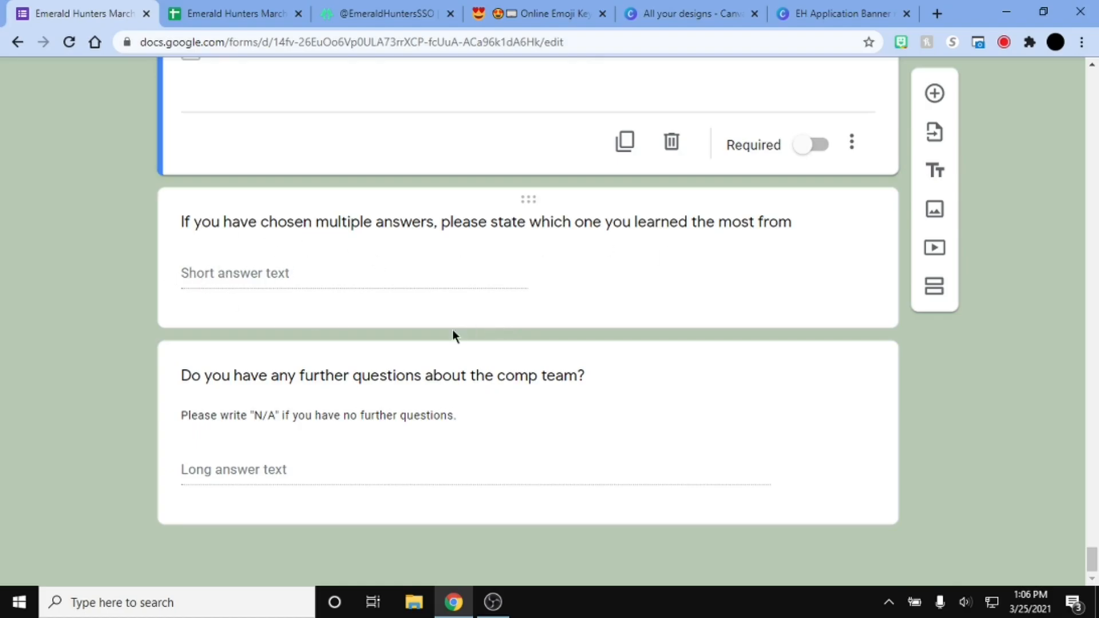
left_click(498, 387)
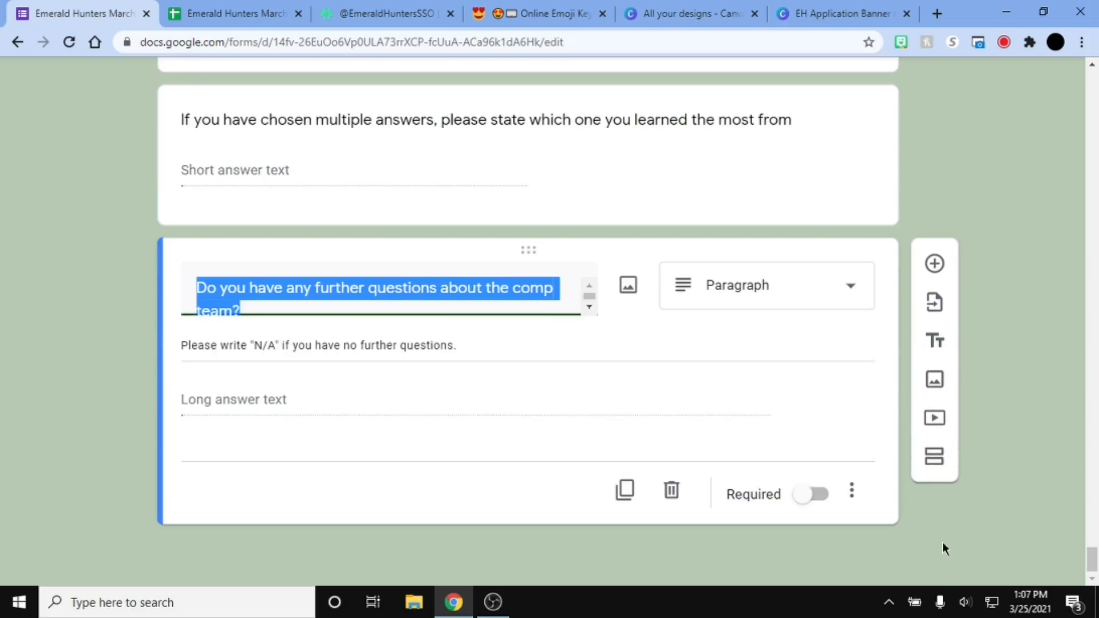
scroll(1023, 300, "down", 2)
scroll(1023, 300, "up", 2)
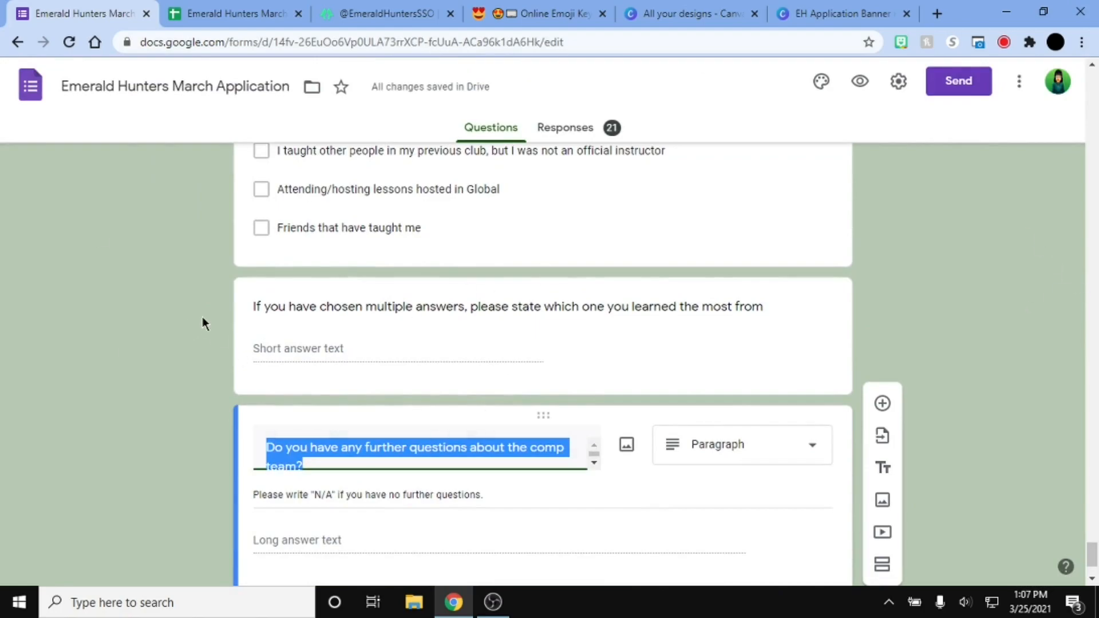
scroll(202, 317, "down", 2)
left_click(153, 312)
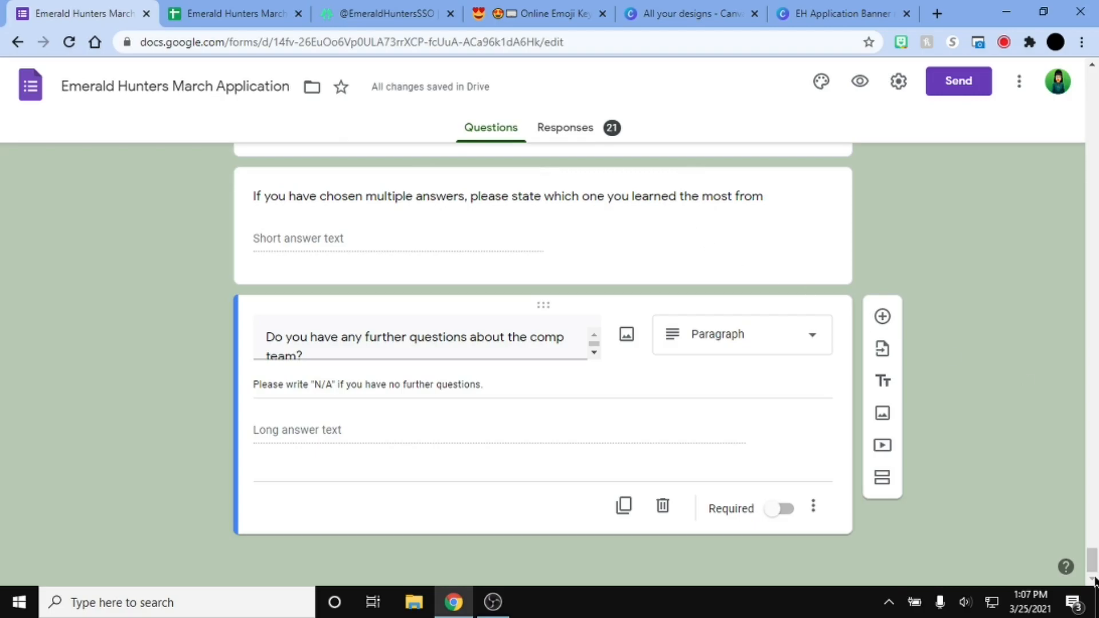
Step: Return to the form's header banner, show the theme options, and switch to the EH Application Banner march21+ design in Canva
left_click_drag(1092, 564, 1091, 86)
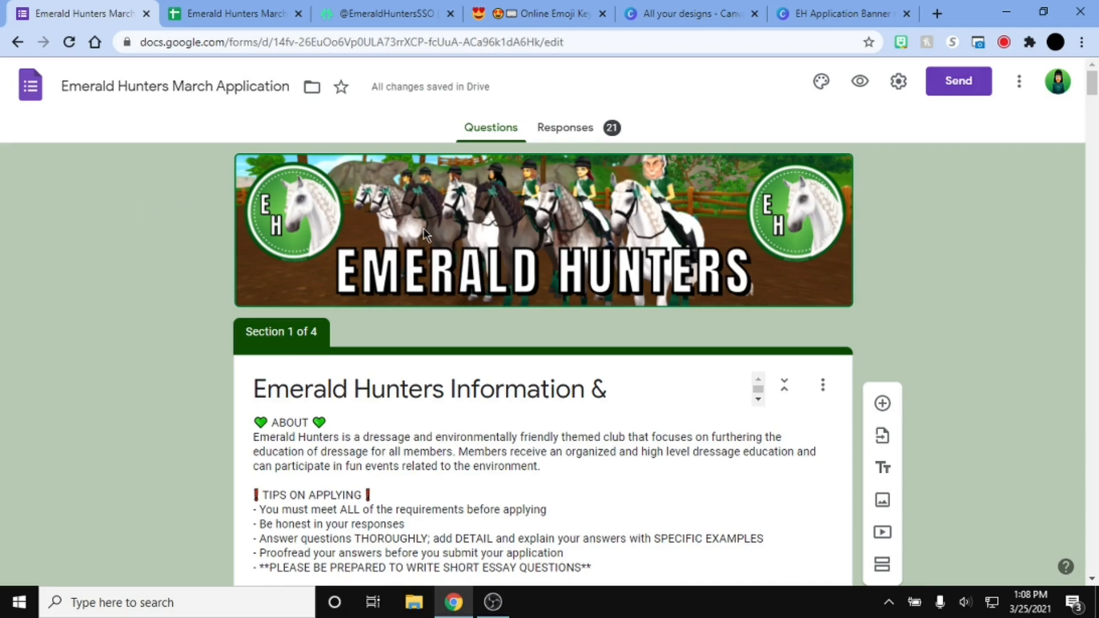
left_click(820, 86)
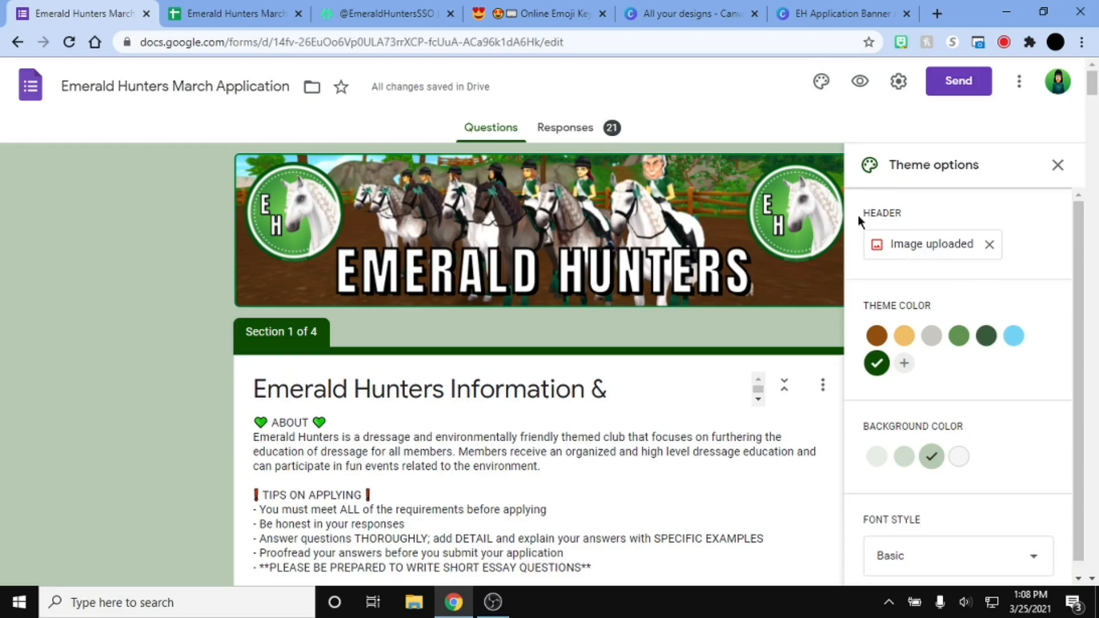
left_click(836, 10)
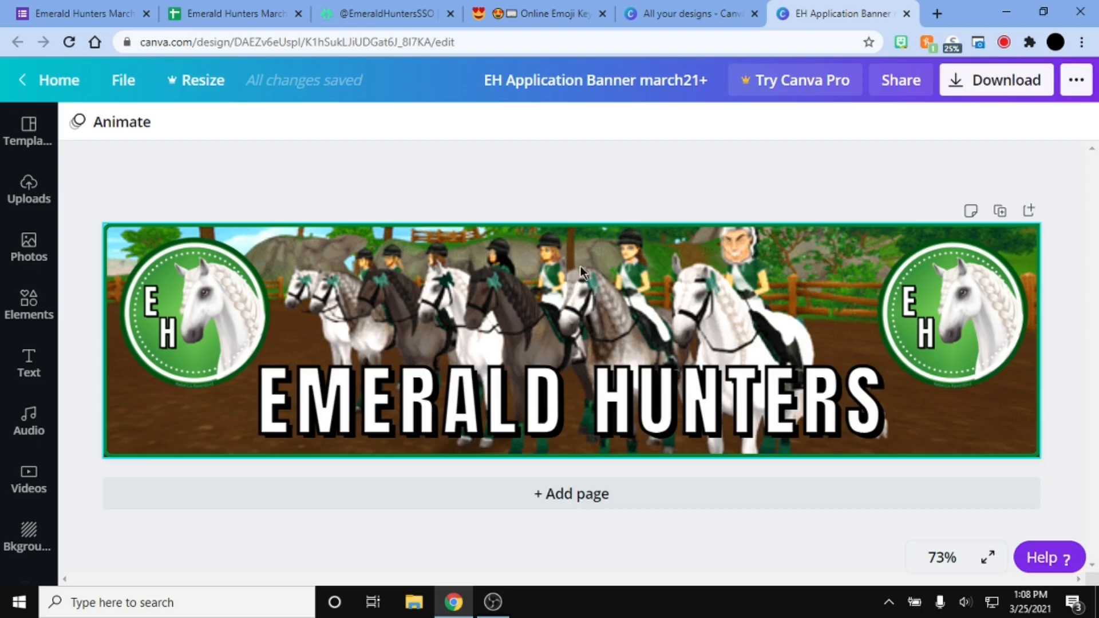
Step: Try moving the banner's green border frame and undo the move
left_click_drag(585, 259, 556, 292)
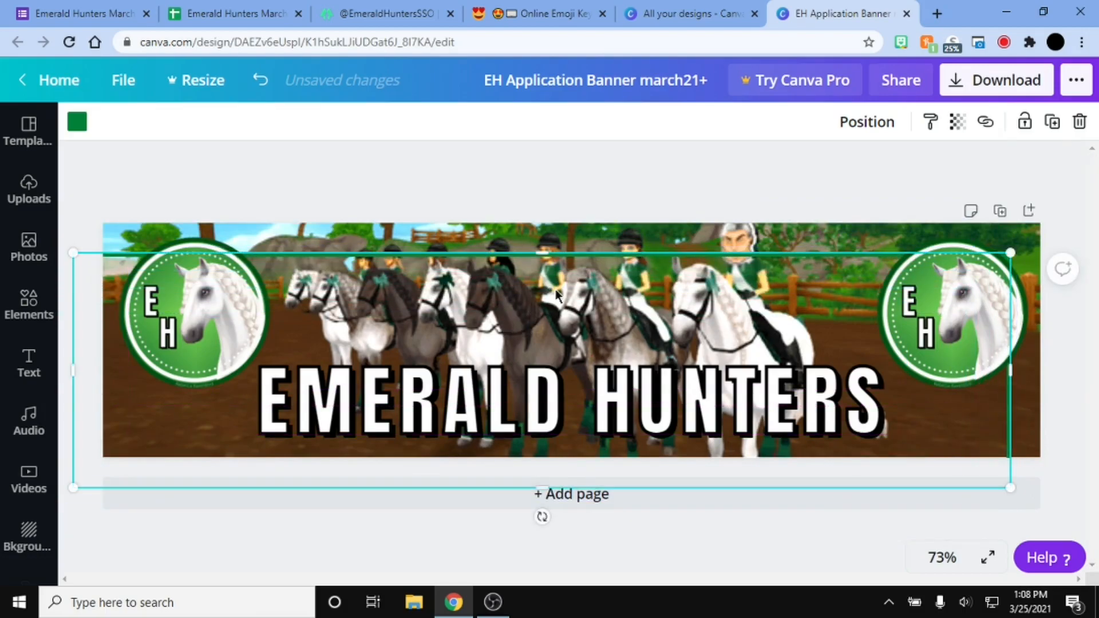
key("ctrl+z")
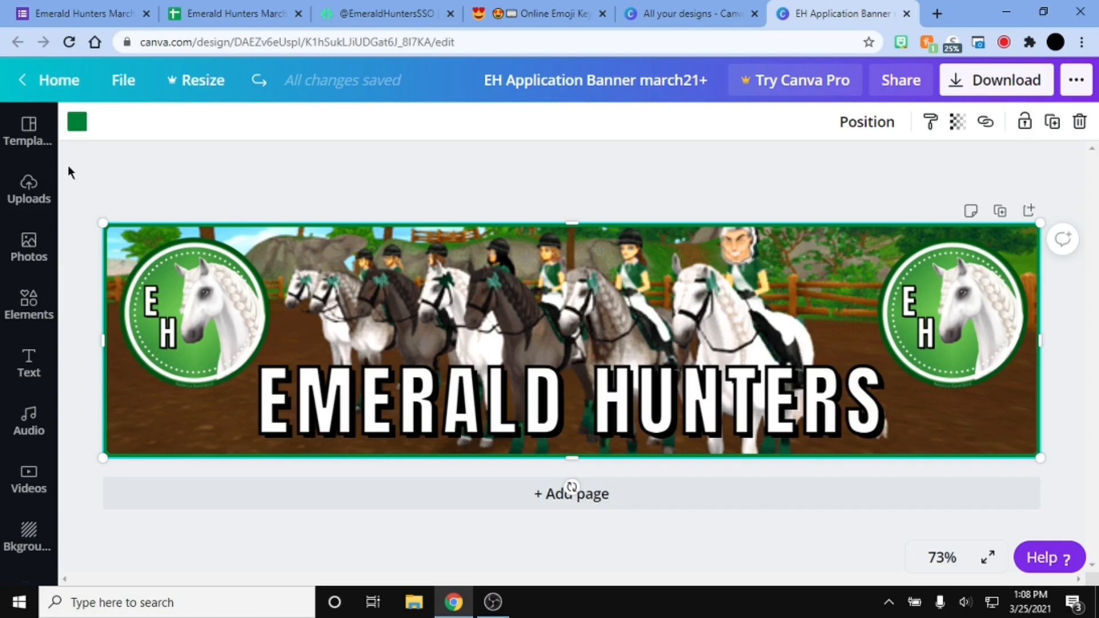
Step: Look up the banner design's pixel dimensions, compare it with the form's header, and view the design's download options
left_click(123, 80)
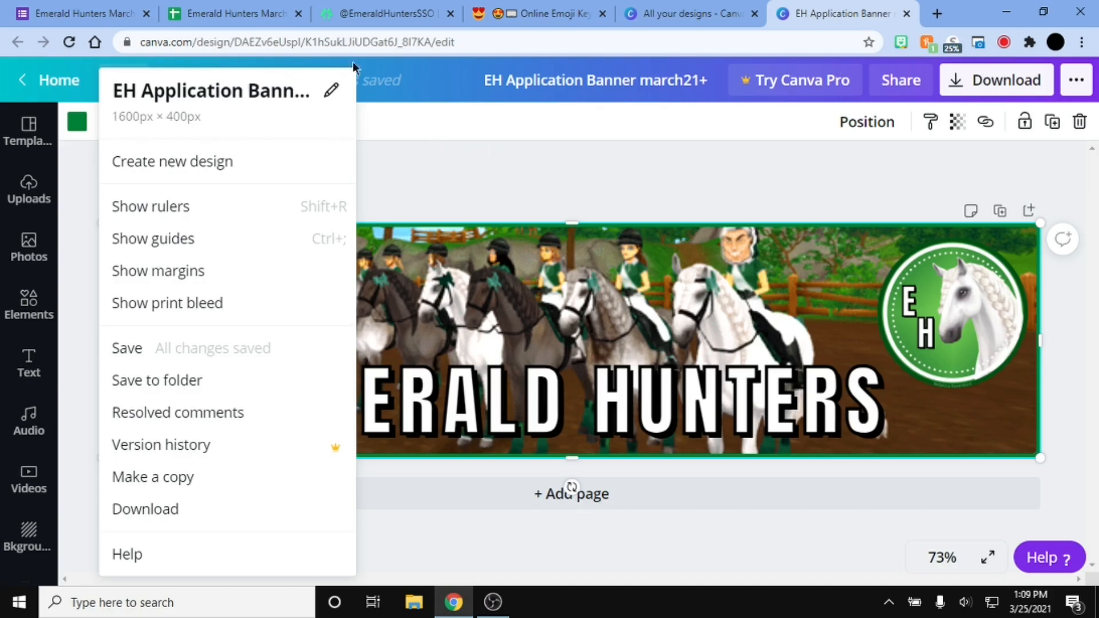
left_click(86, 13)
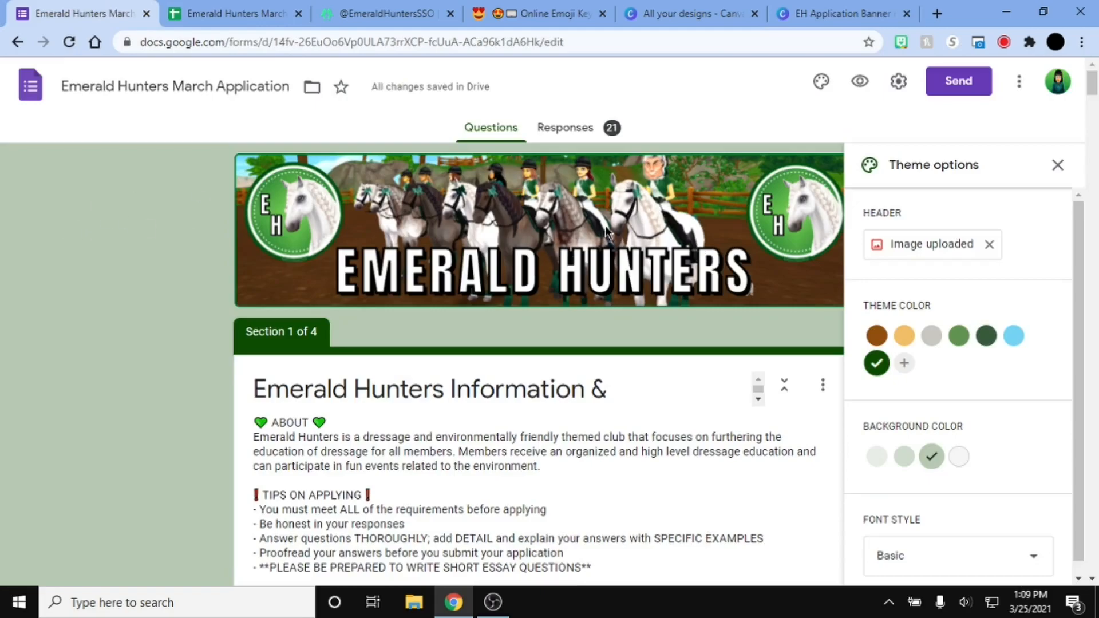
left_click(842, 13)
left_click(1007, 85)
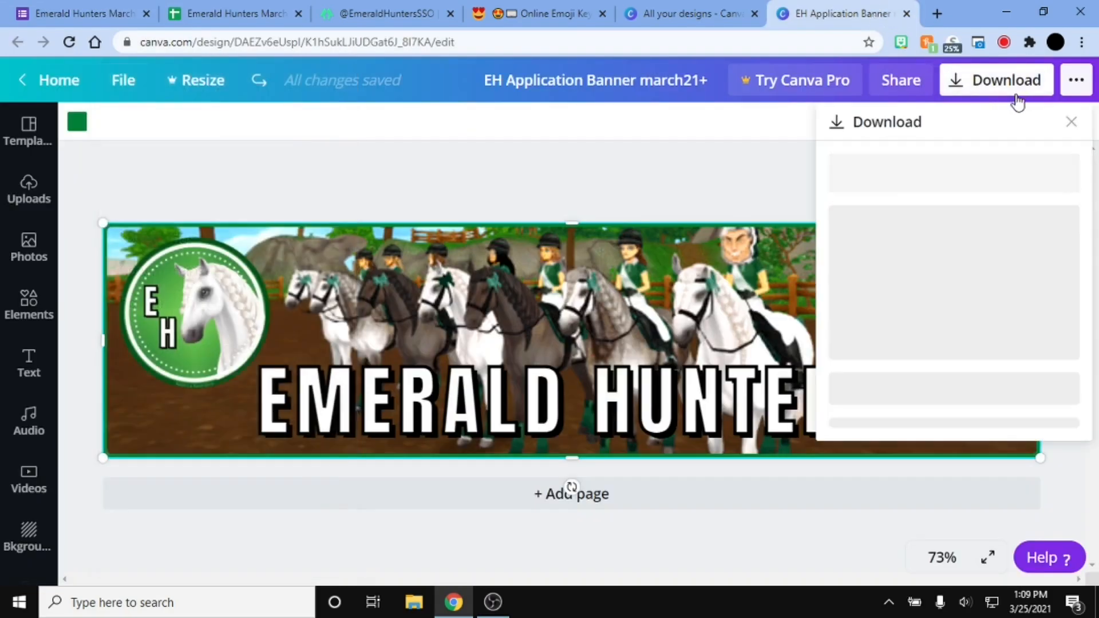
left_click(525, 166)
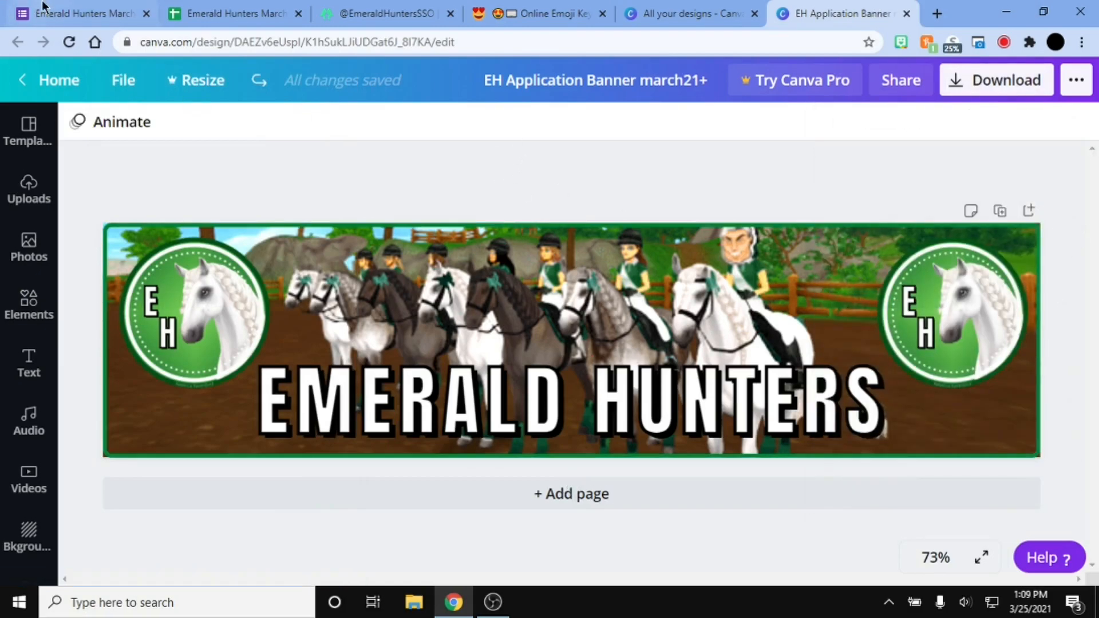
Step: Switch back to the Google Form and inspect the built-in theme images and upload option for its header, leaving the image unchanged
left_click(55, 13)
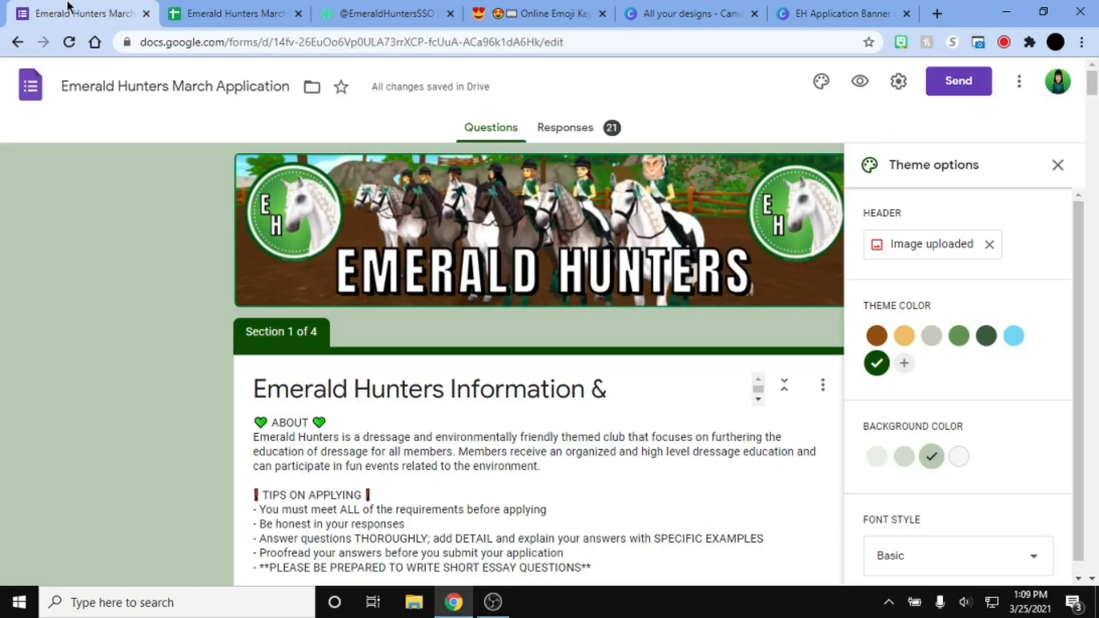
left_click(928, 250)
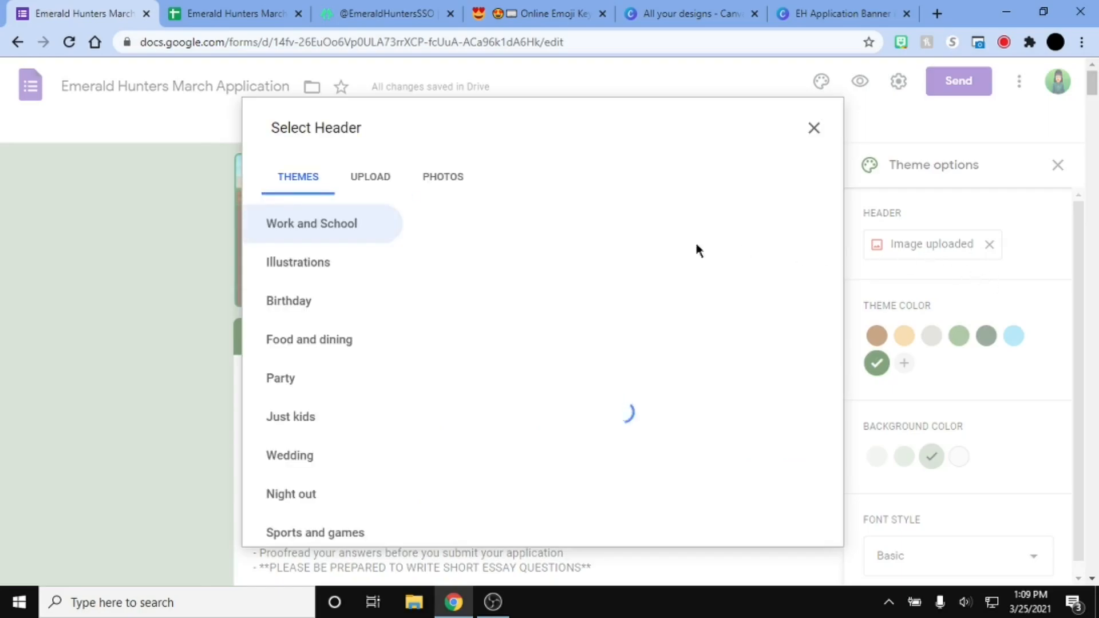
scroll(696, 299, "down", 1)
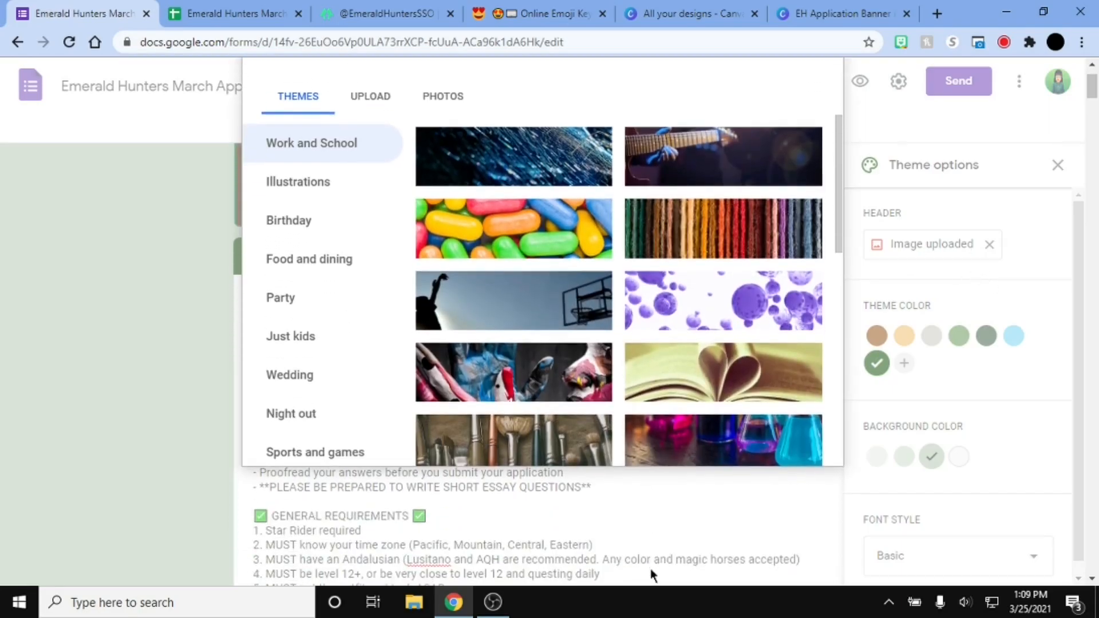
scroll(641, 302, "up", 1)
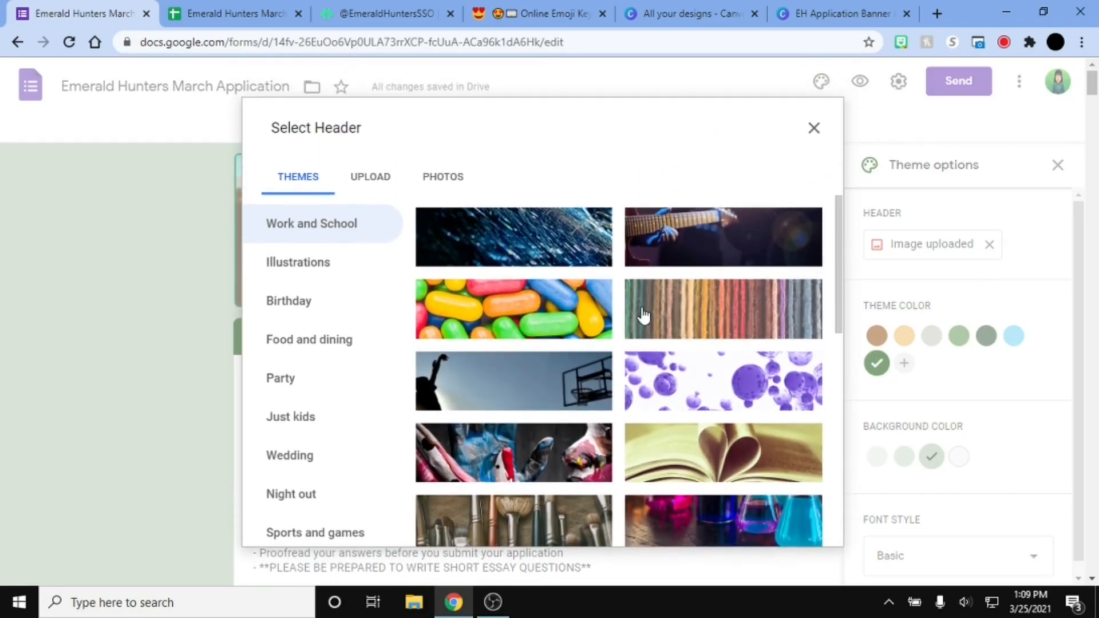
left_click(365, 182)
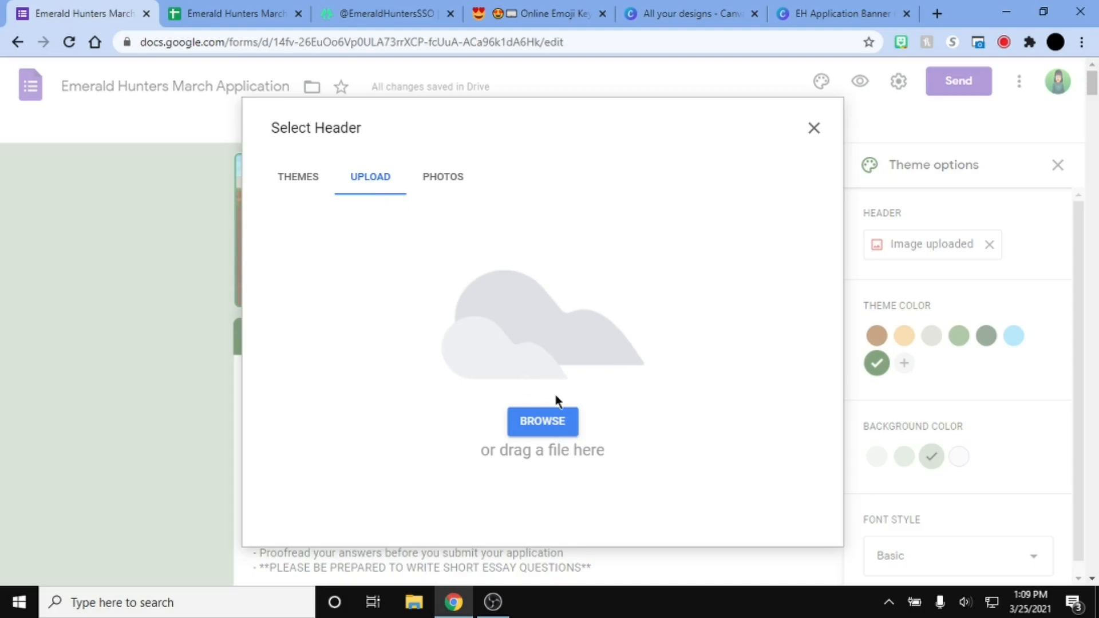
left_click(813, 128)
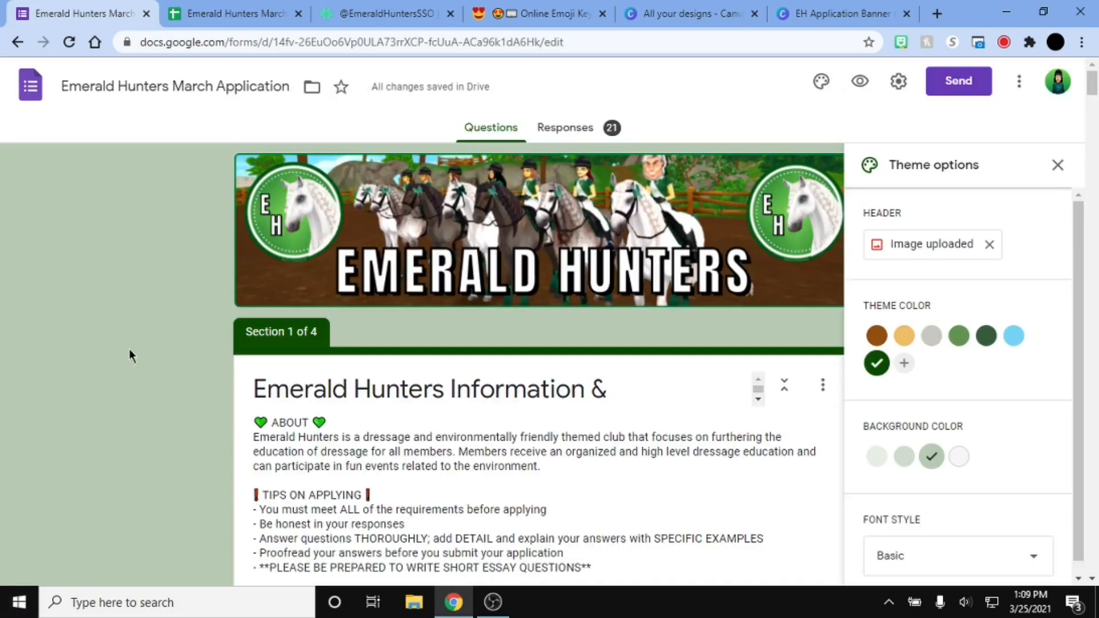
Step: Try the form's theme color in light blue, dark grey-green, medium green and light orange
scroll(931, 340, "down", 1)
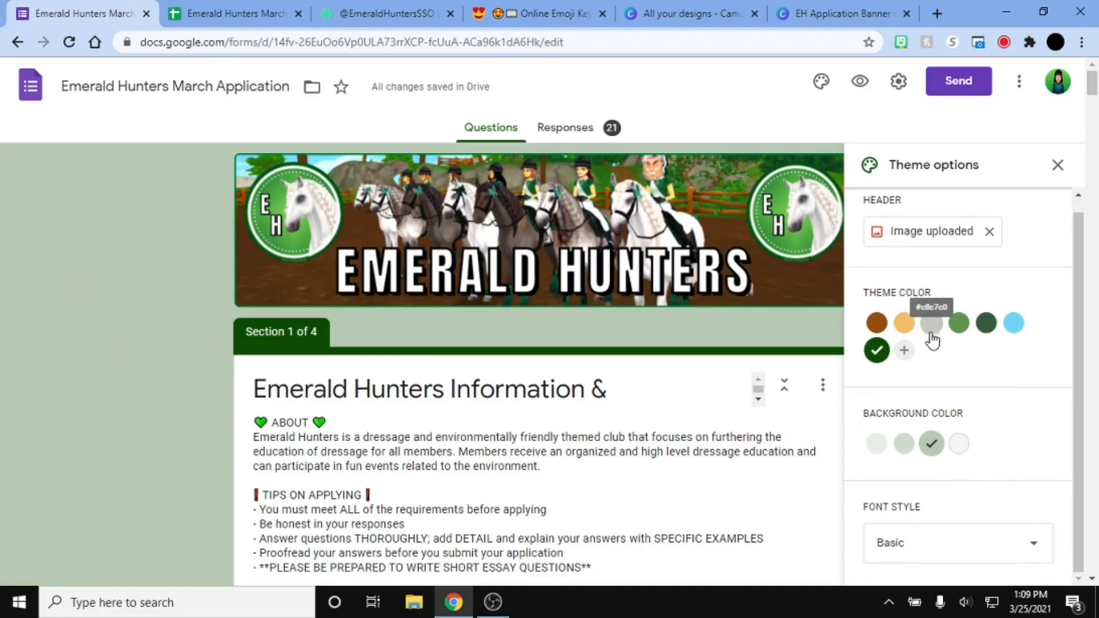
left_click(1013, 323)
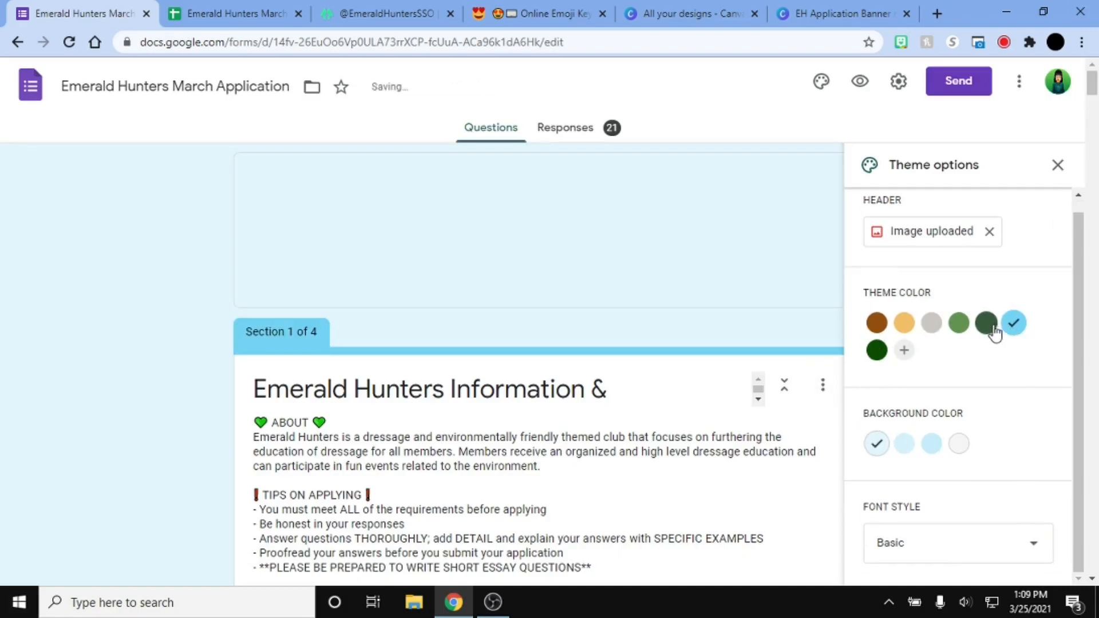
left_click(987, 325)
left_click(960, 326)
left_click(902, 331)
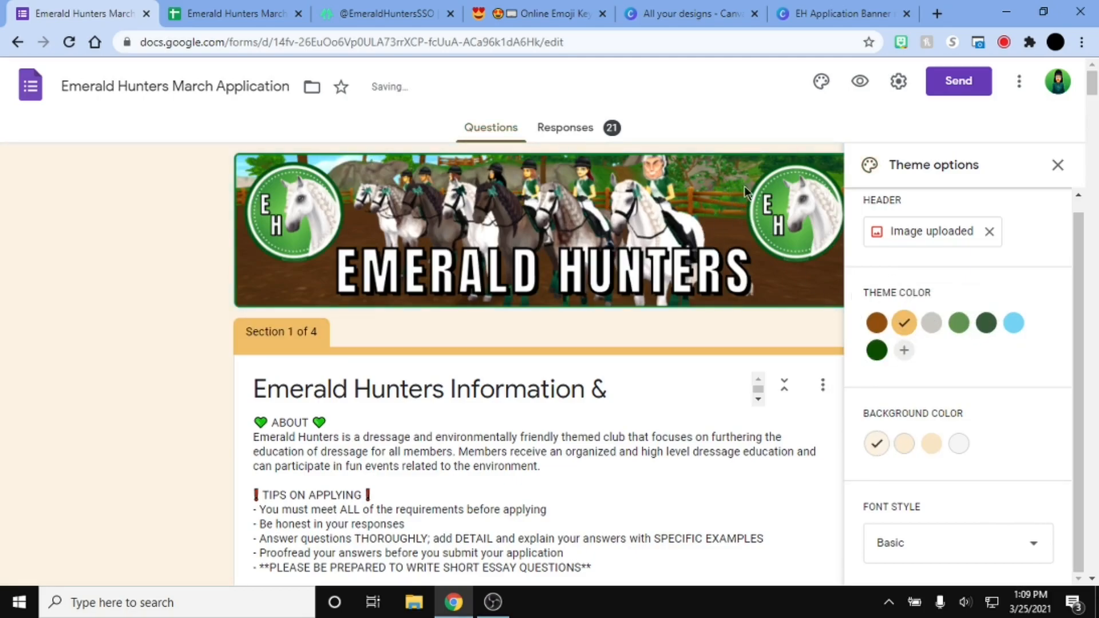
Step: Set the form's theme color to dark green with the darkest green background shade, keeping the Basic font style
left_click(875, 352)
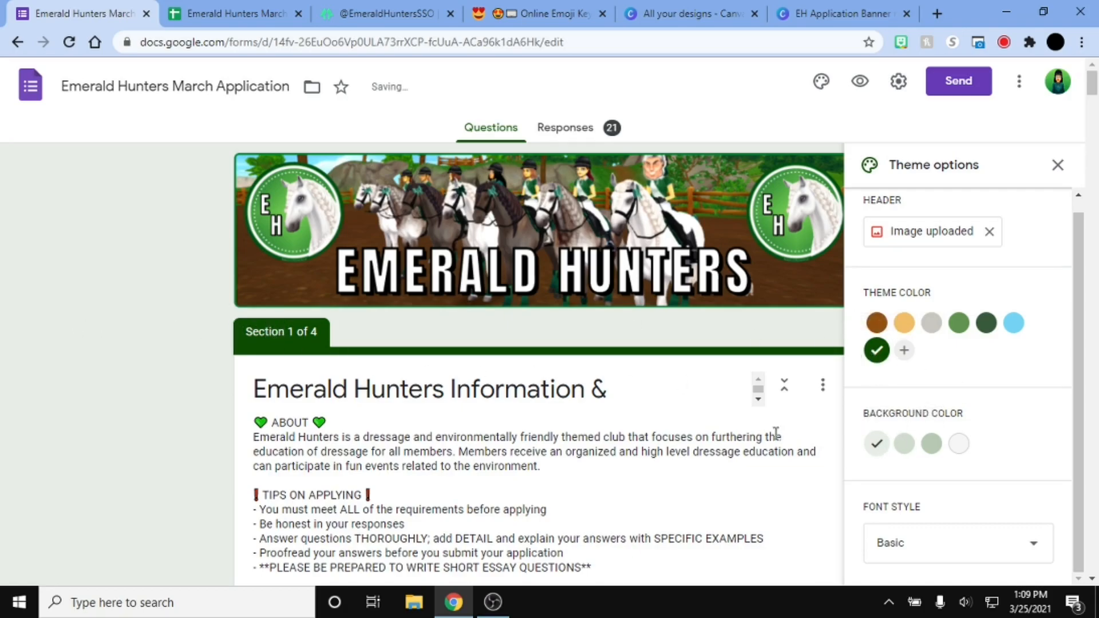
left_click(930, 447)
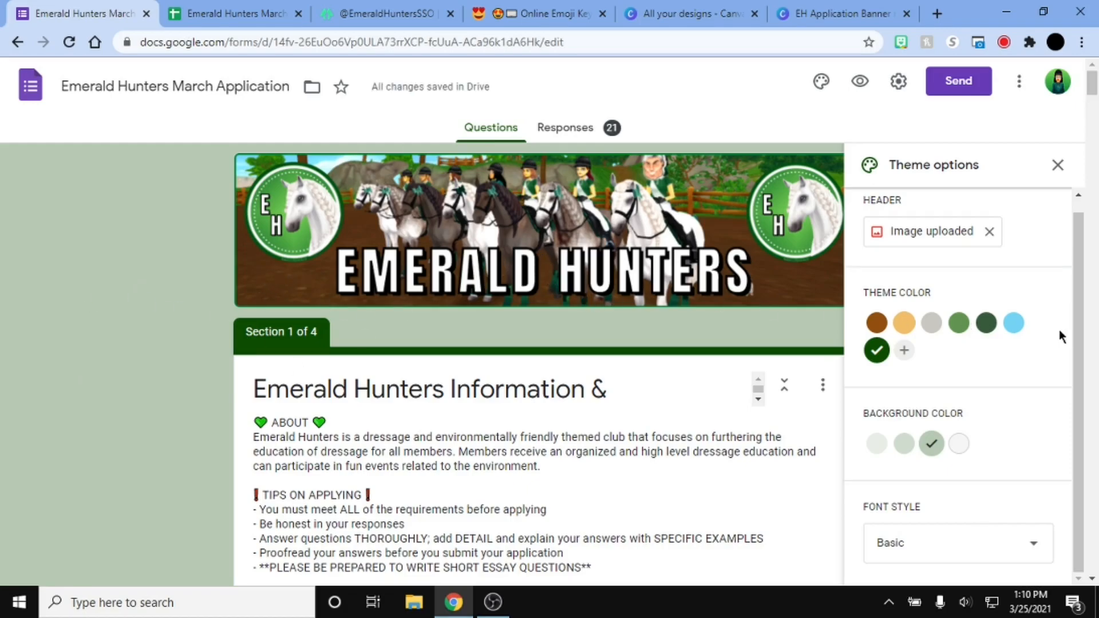
scroll(1030, 400, "down", 5)
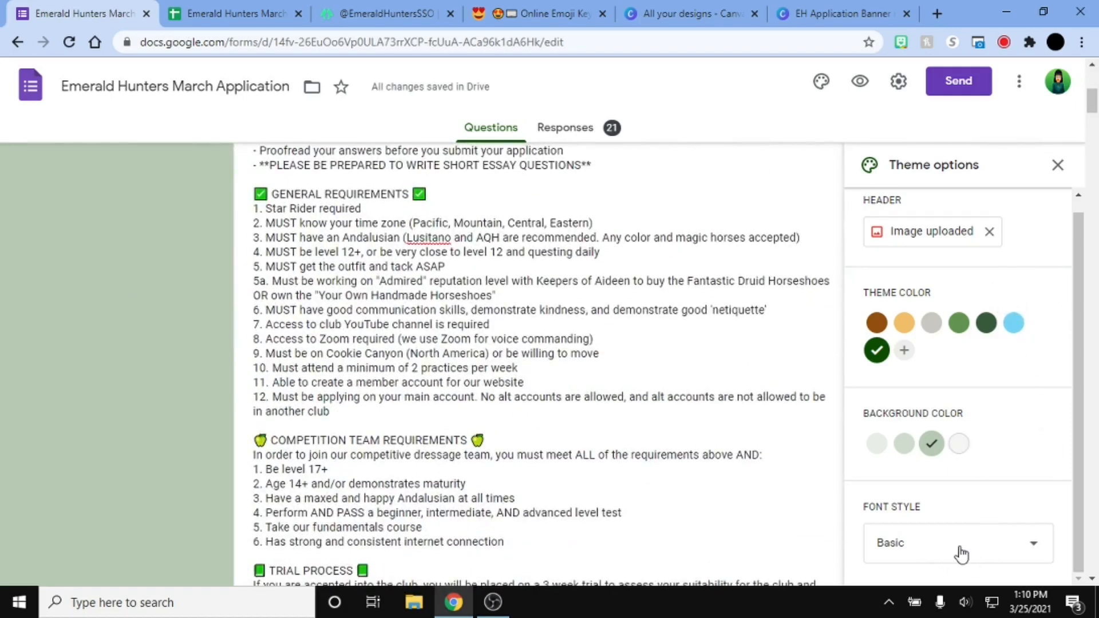
left_click(994, 550)
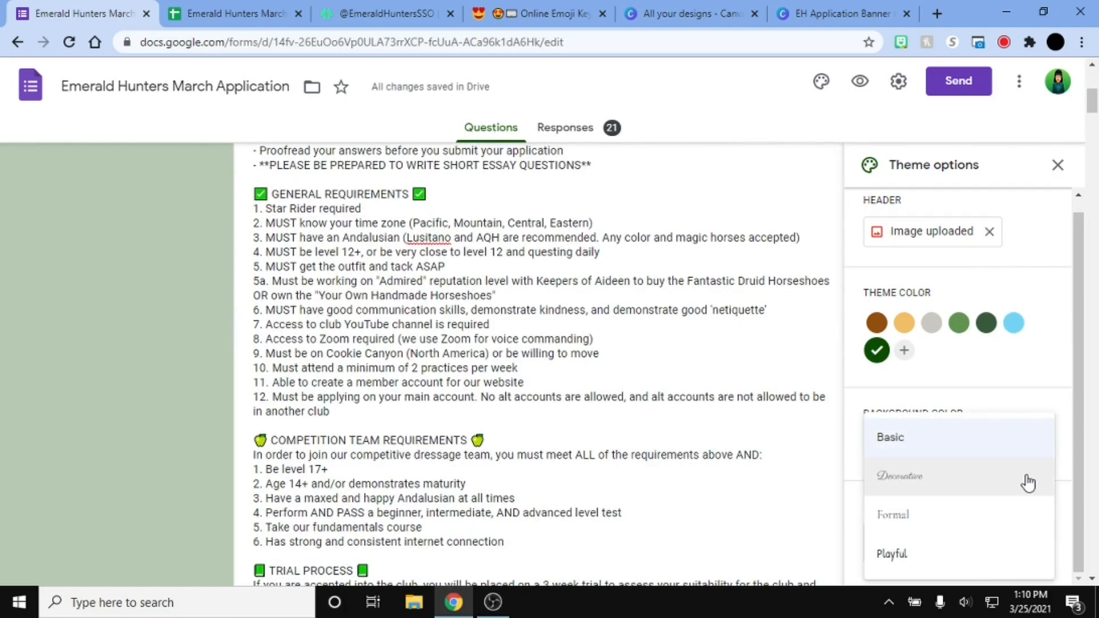
left_click(1024, 443)
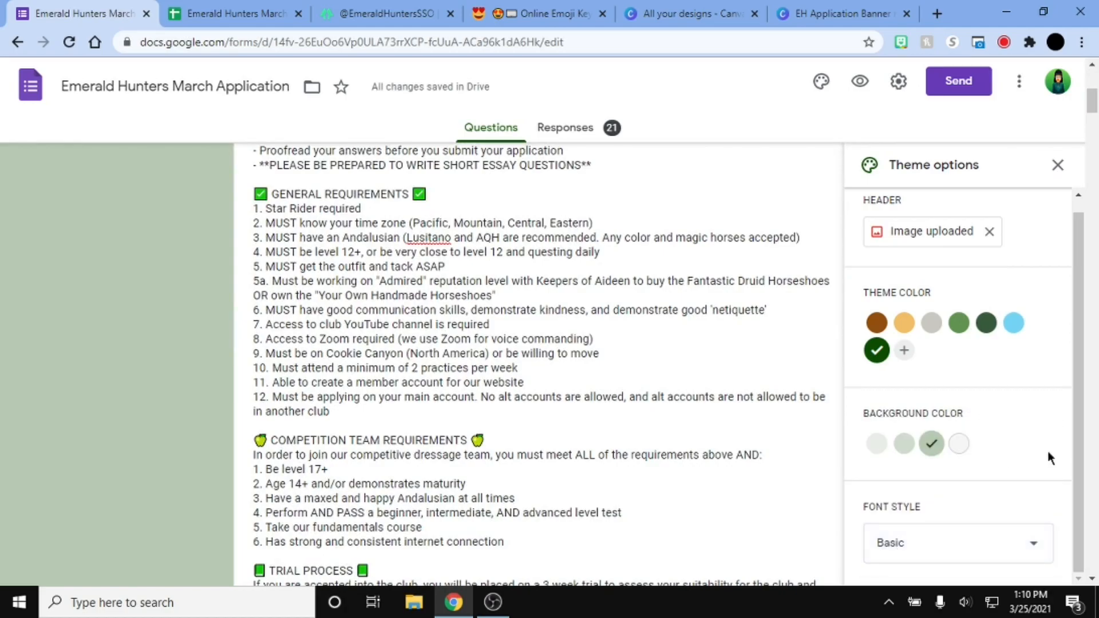
scroll(174, 389, "up", 7)
left_click(30, 303)
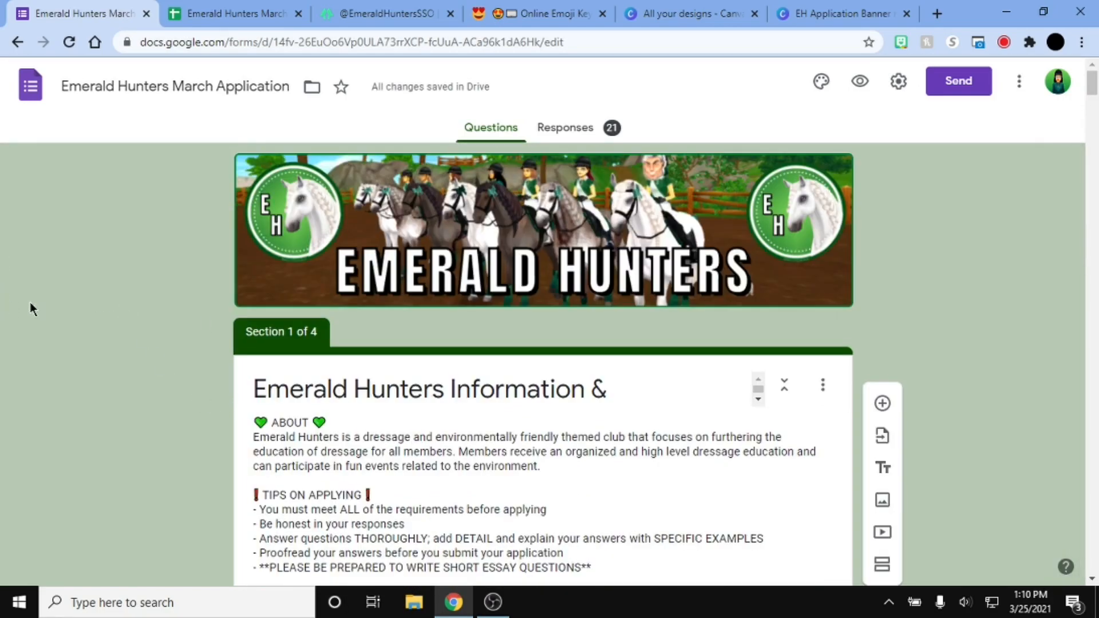
Step: Review the form description's text and emoji headings, selecting the whole description and placing the cursor after the Trial Process heading
scroll(40, 296, "down", 1)
scroll(385, 320, "up", 3)
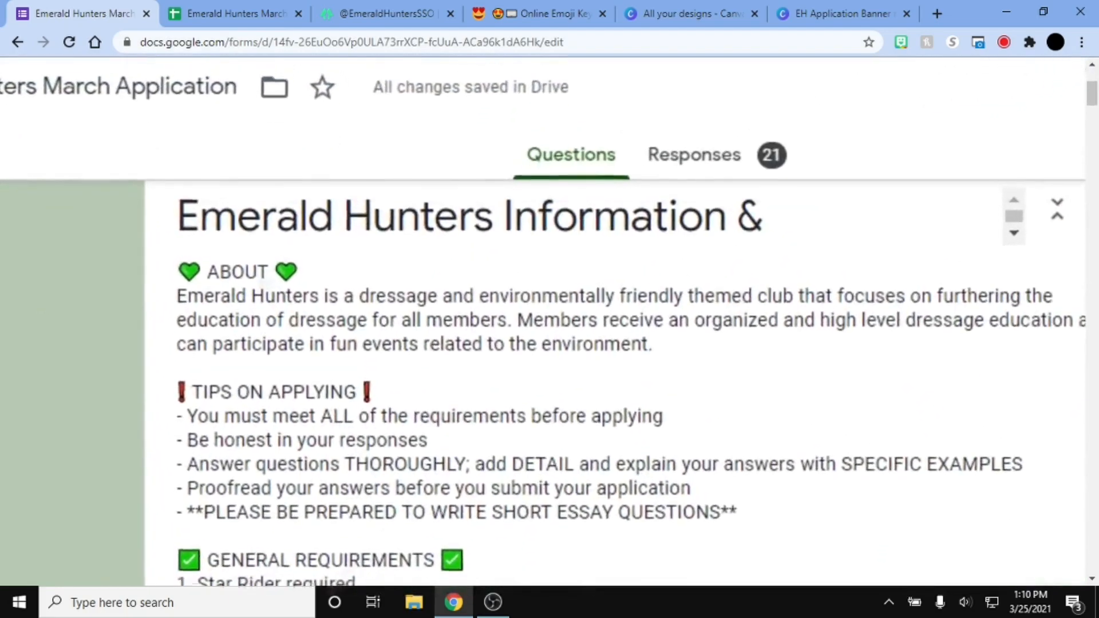
scroll(542, 320, "down", 1)
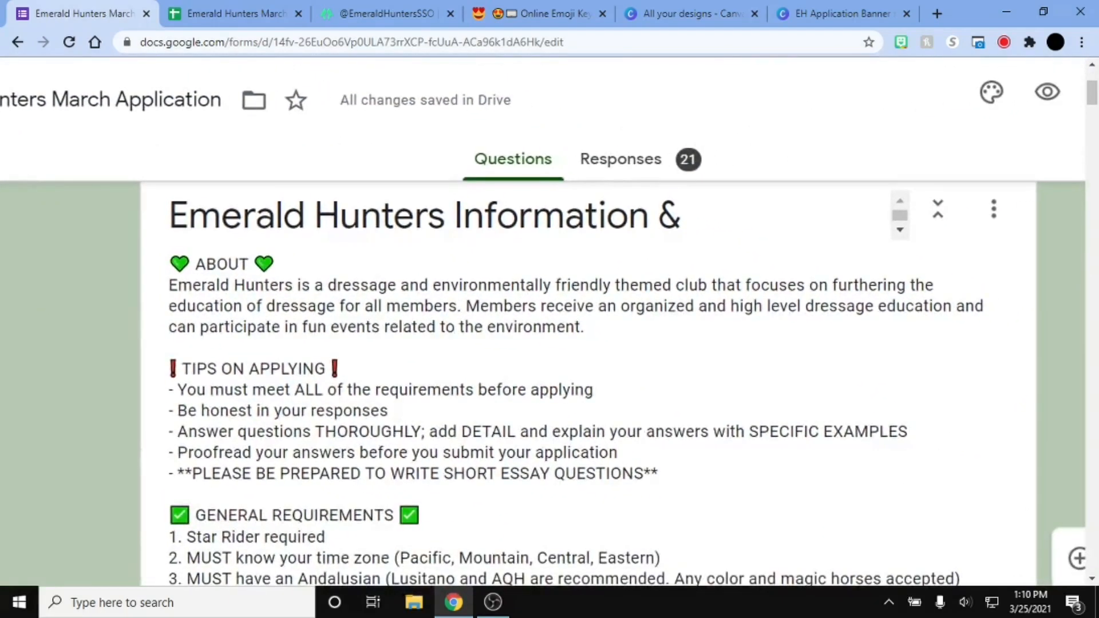
left_click(297, 259)
key("ctrl+a")
scroll(406, 289, "up", 5)
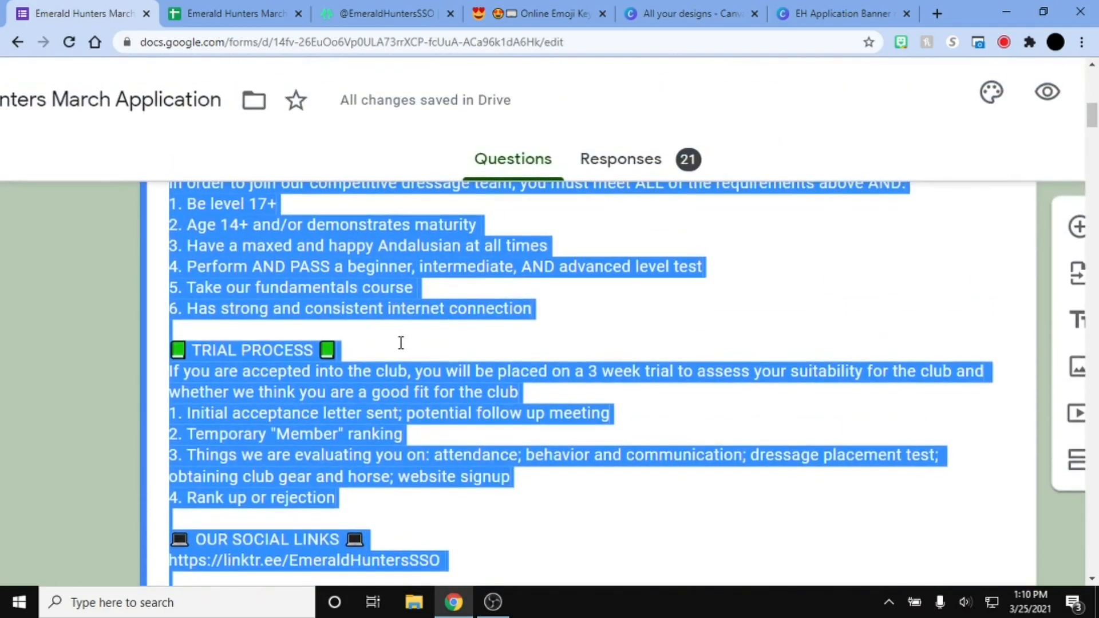
left_click(424, 344)
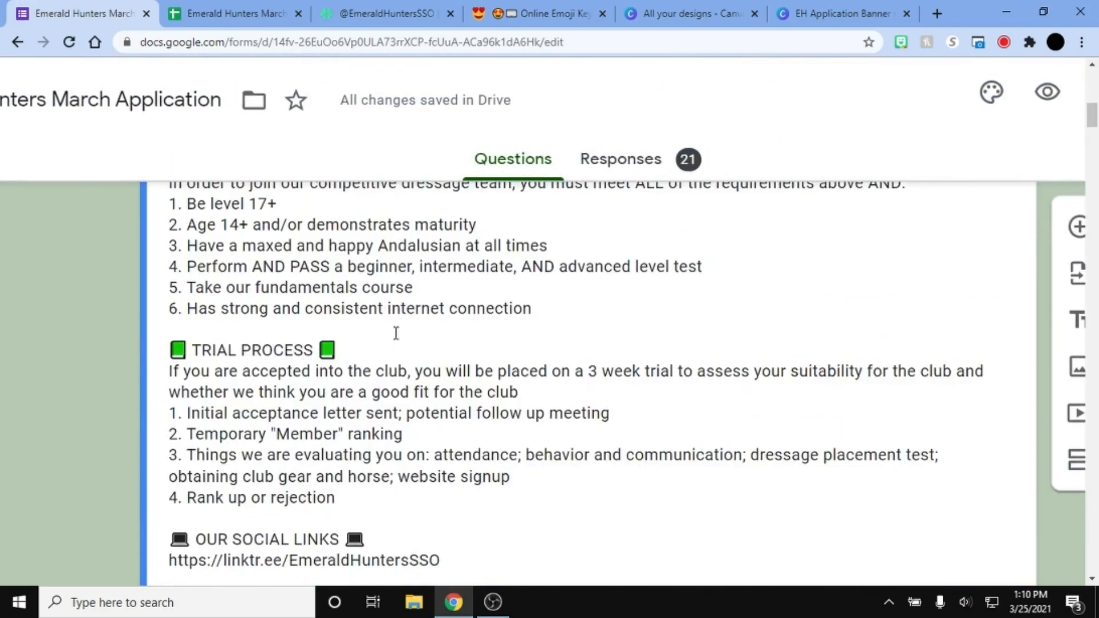
Step: Switch to the emojikeyboard.top website and browse the complete emoji list
left_click(564, 10)
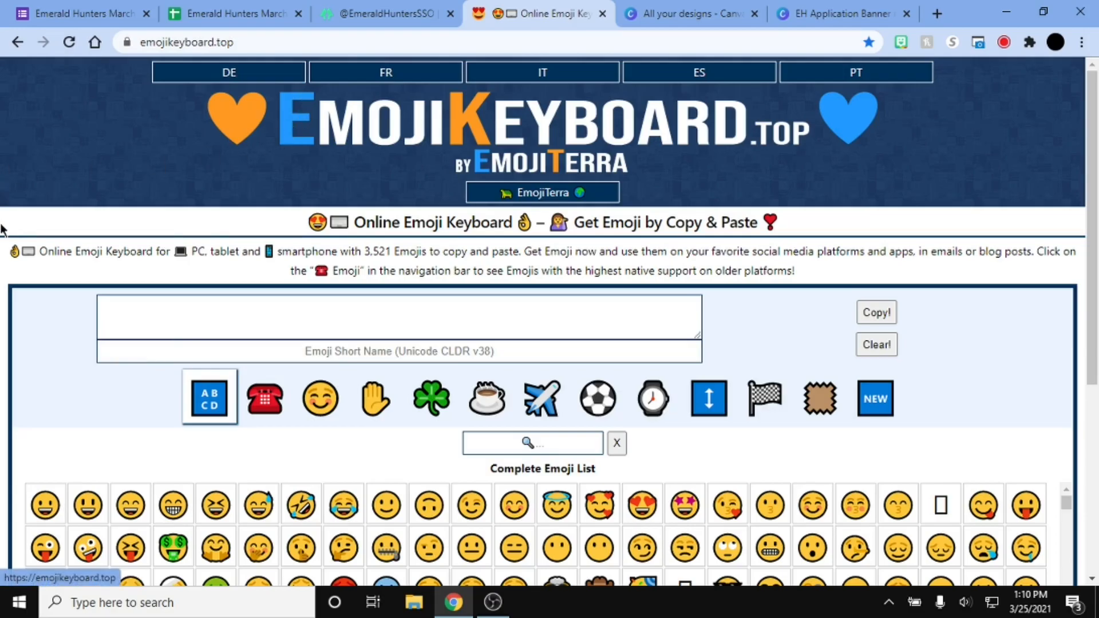
scroll(3, 233, "down", 3)
scroll(3, 234, "down", 2)
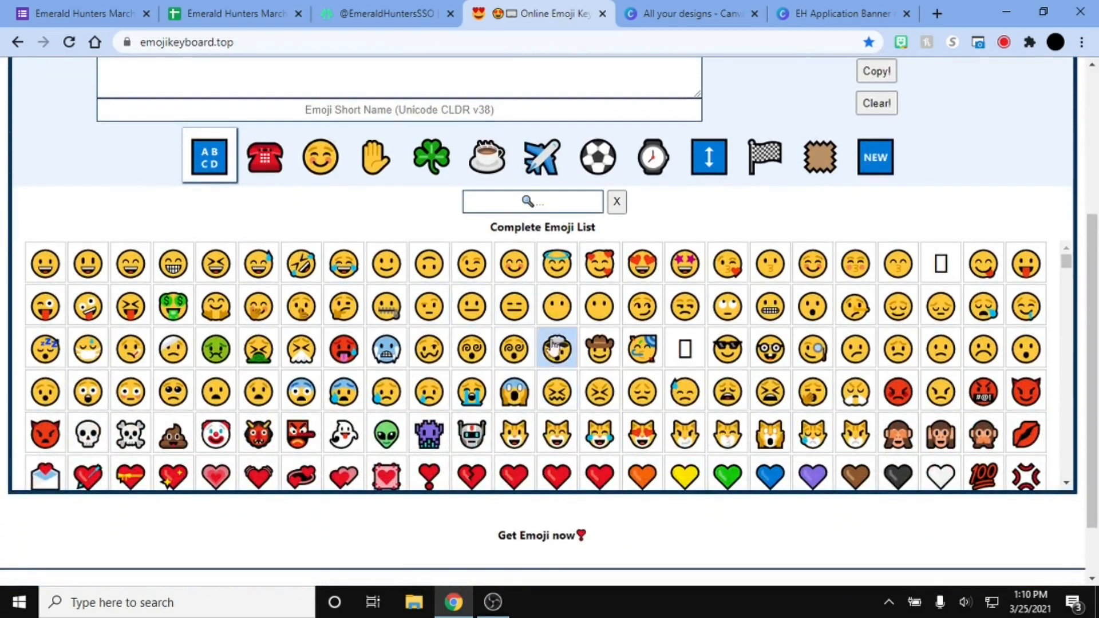
scroll(343, 346, "down", 5)
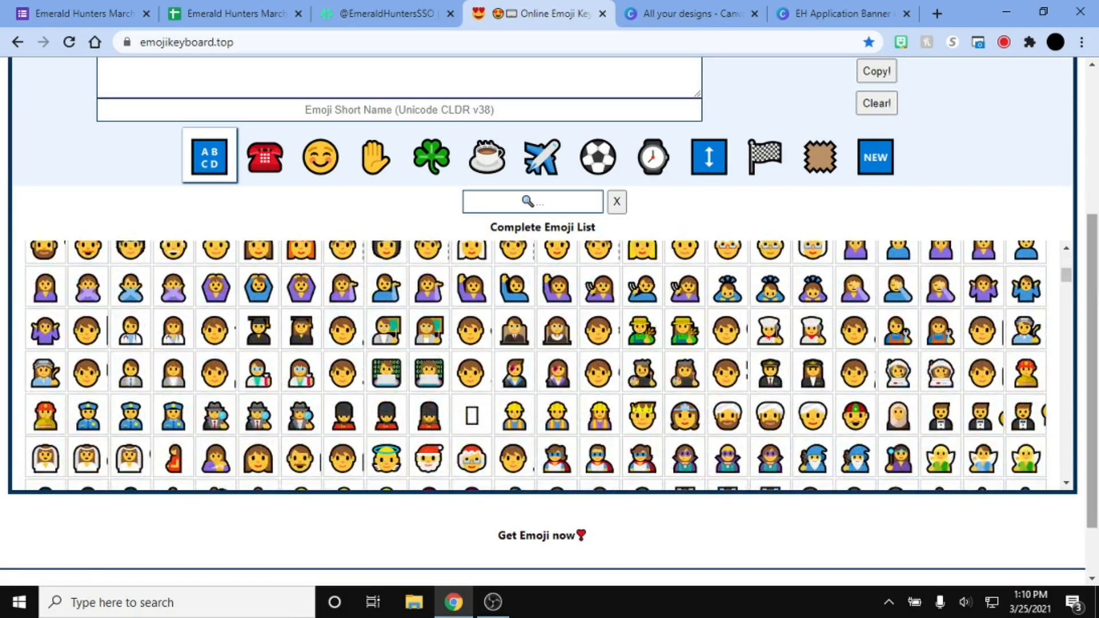
scroll(881, 378, "down", 20)
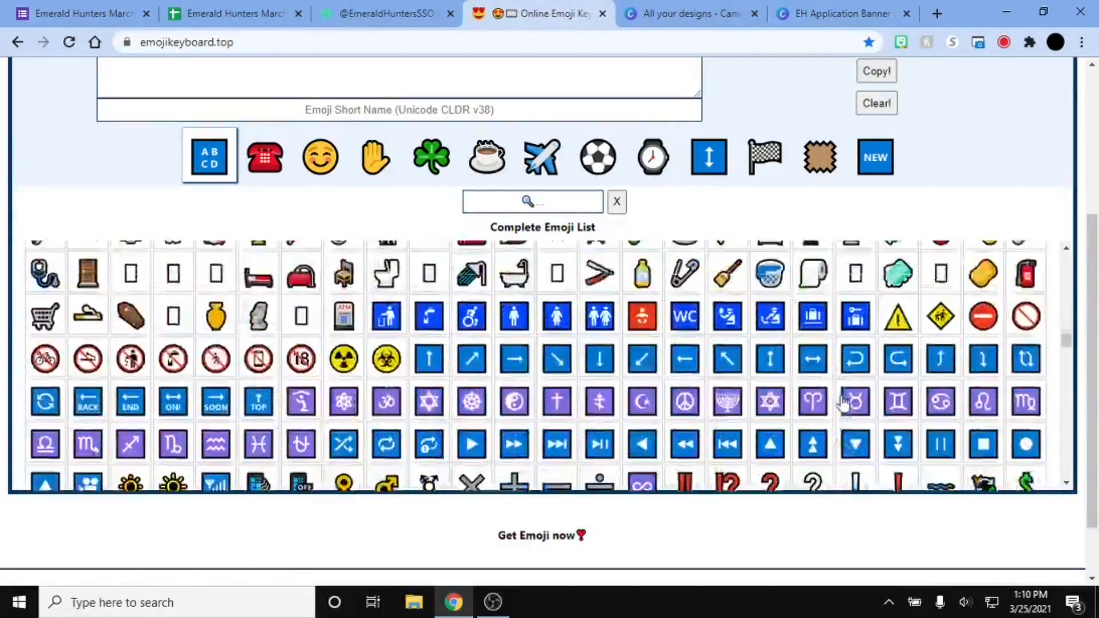
scroll(843, 402, "down", 2)
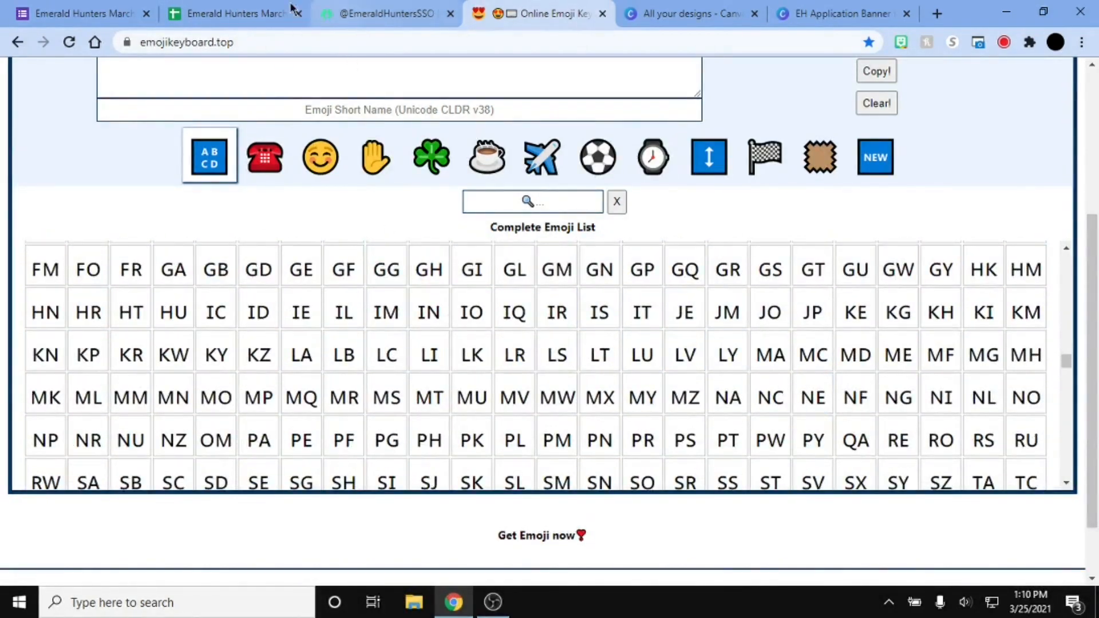
scroll(368, 319, "up", 20)
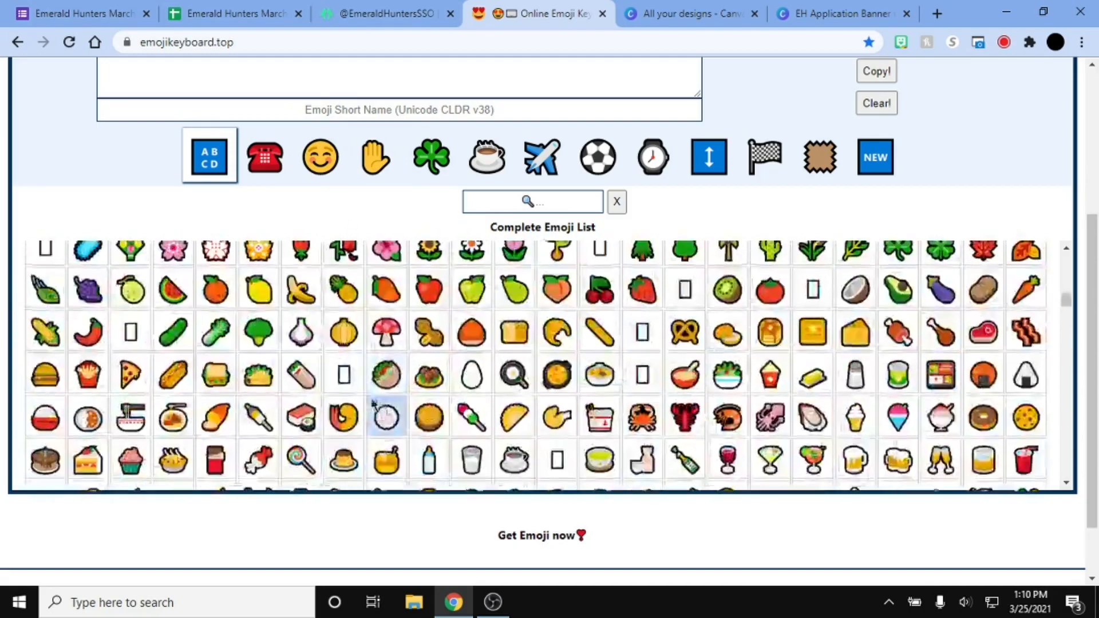
scroll(344, 389, "up", 10)
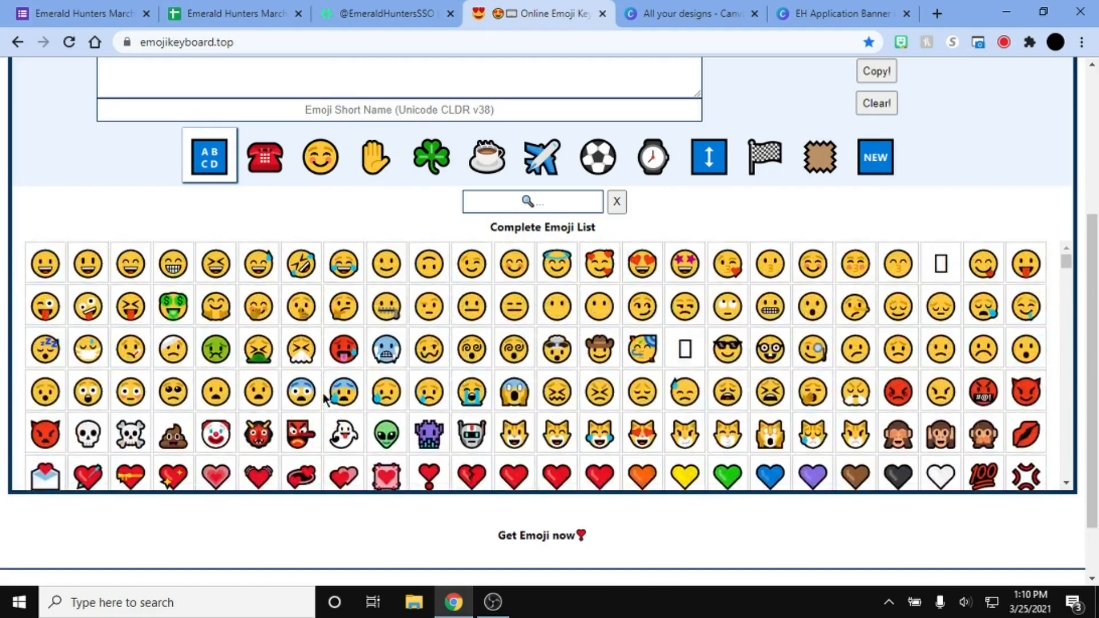
Step: Copy the beating heart emoji, try pasting it after the form's Trial Process heading, and delete it again
left_click(258, 475)
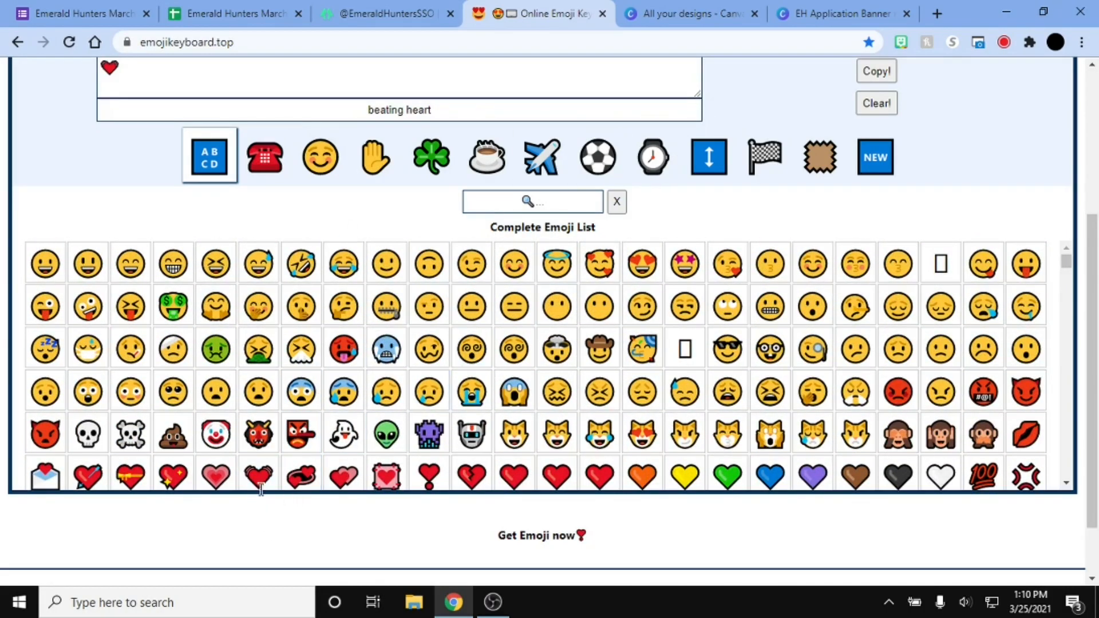
scroll(910, 163, "up", 1)
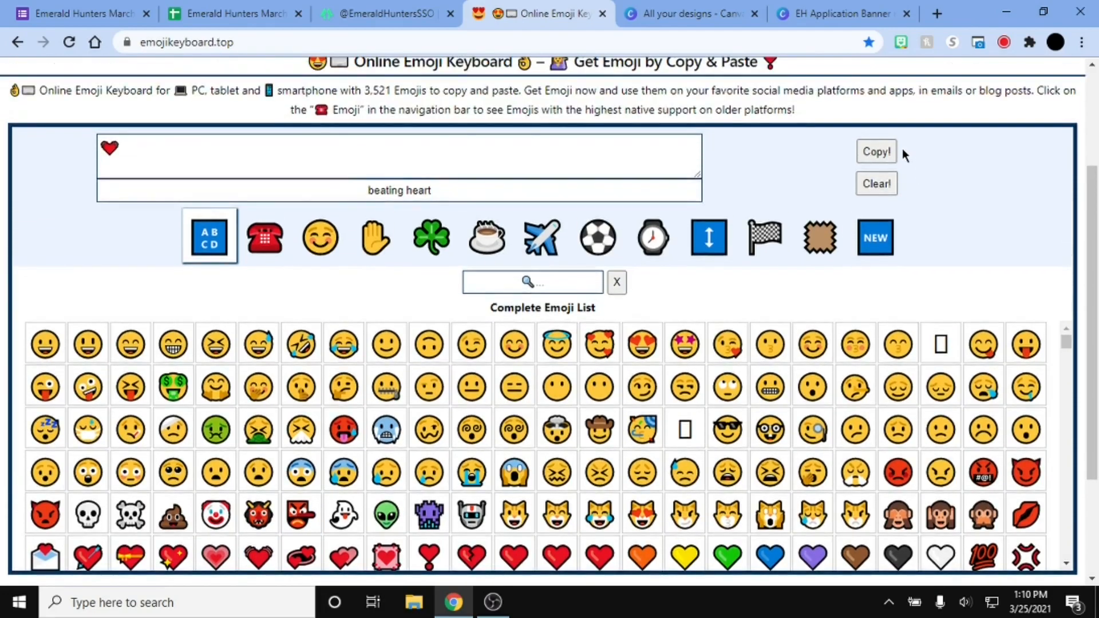
left_click(883, 154)
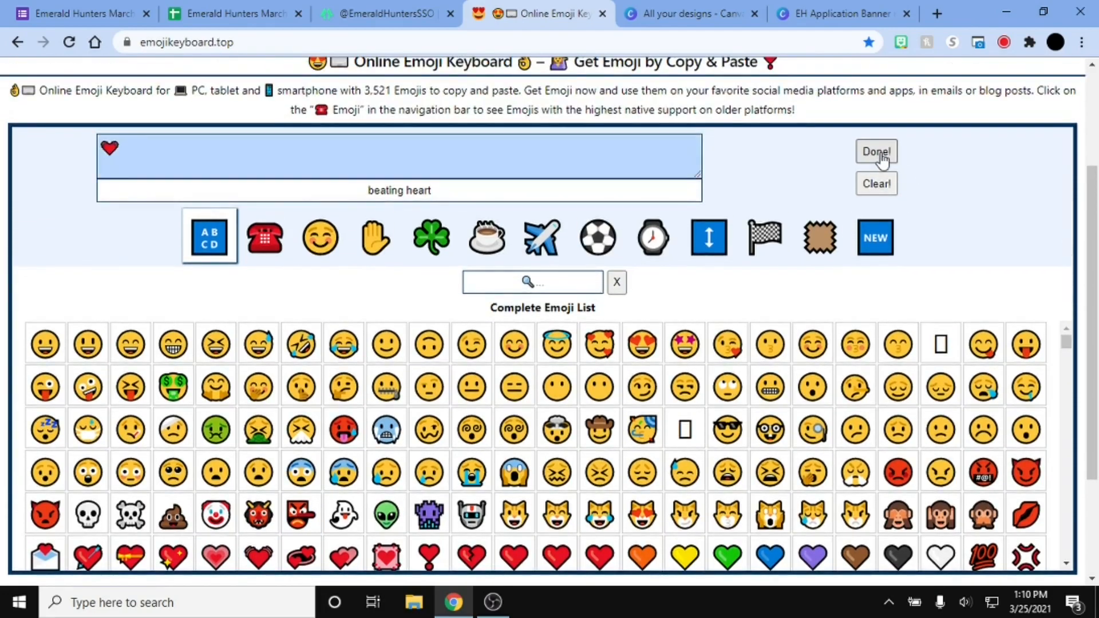
left_click(74, 14)
key("ctrl+v")
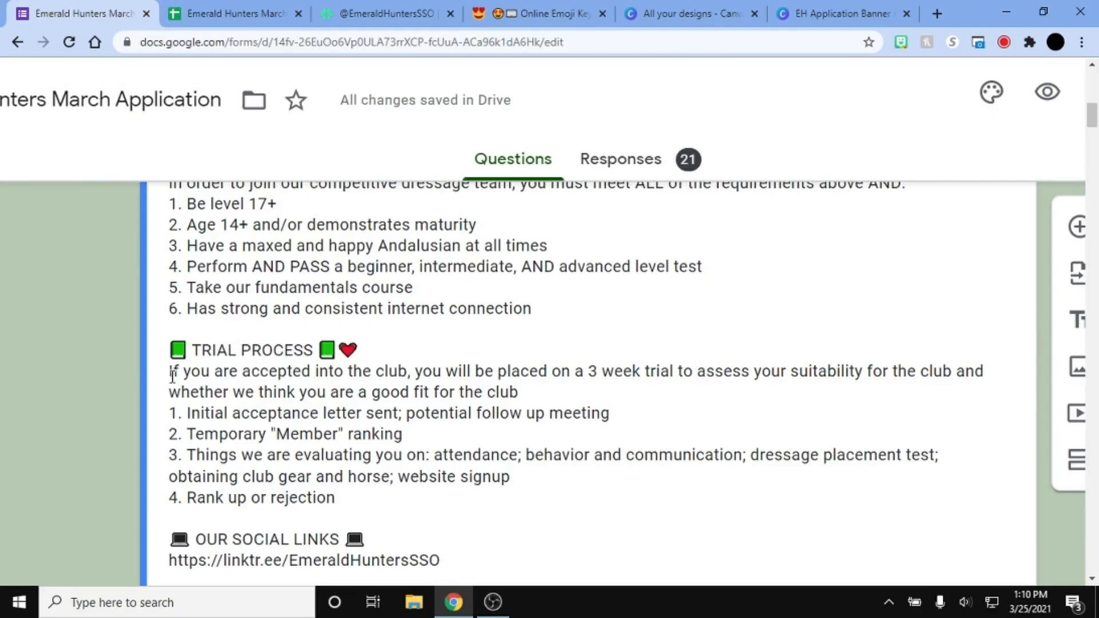
key("BackSpace")
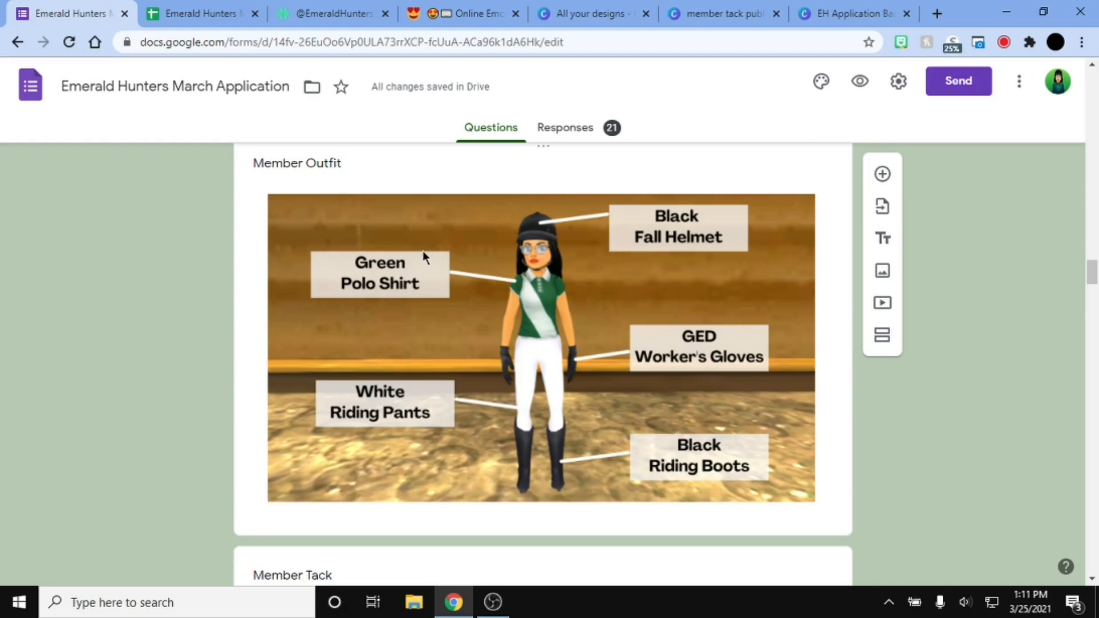
Step: Switch to the member tack public design in Canva and examine its label boxes and text, collapsing the templates list for more room
left_click(723, 10)
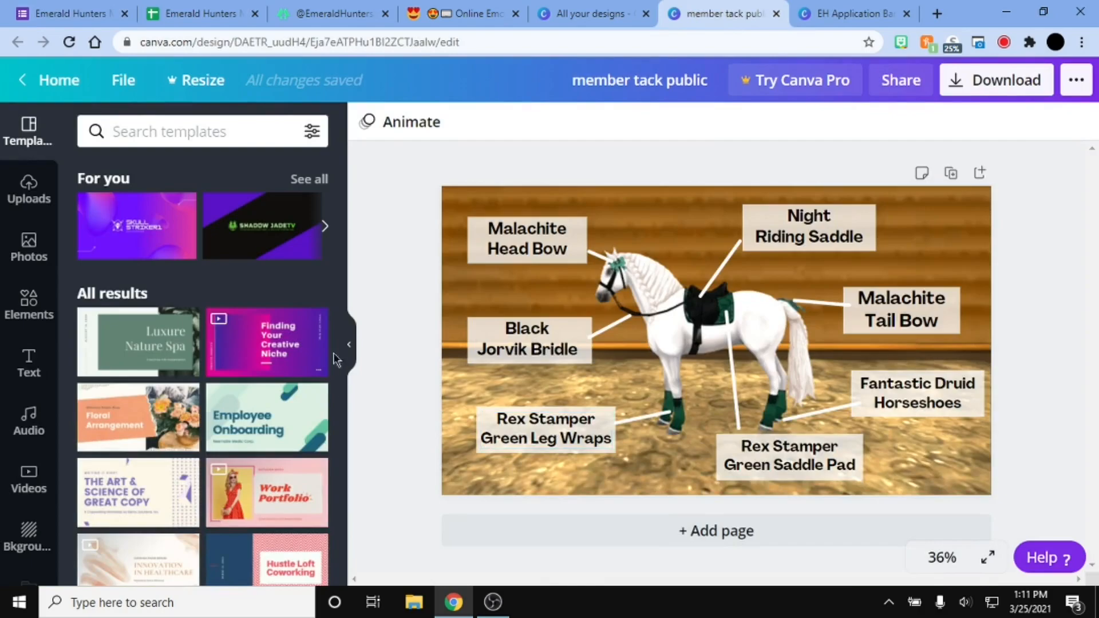
left_click(350, 347)
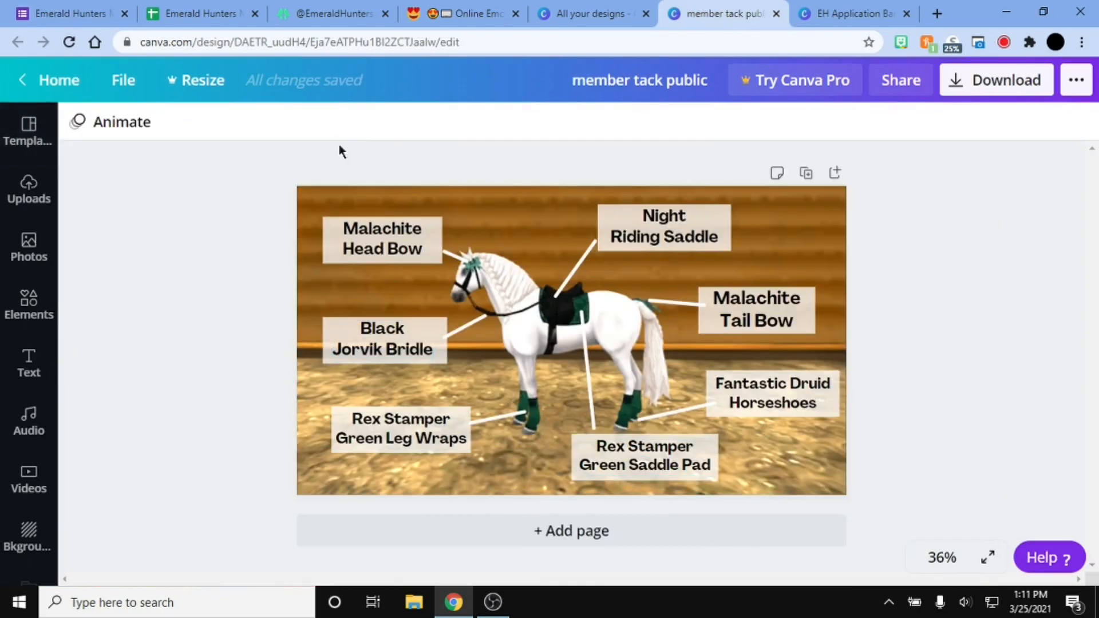
left_click(433, 243)
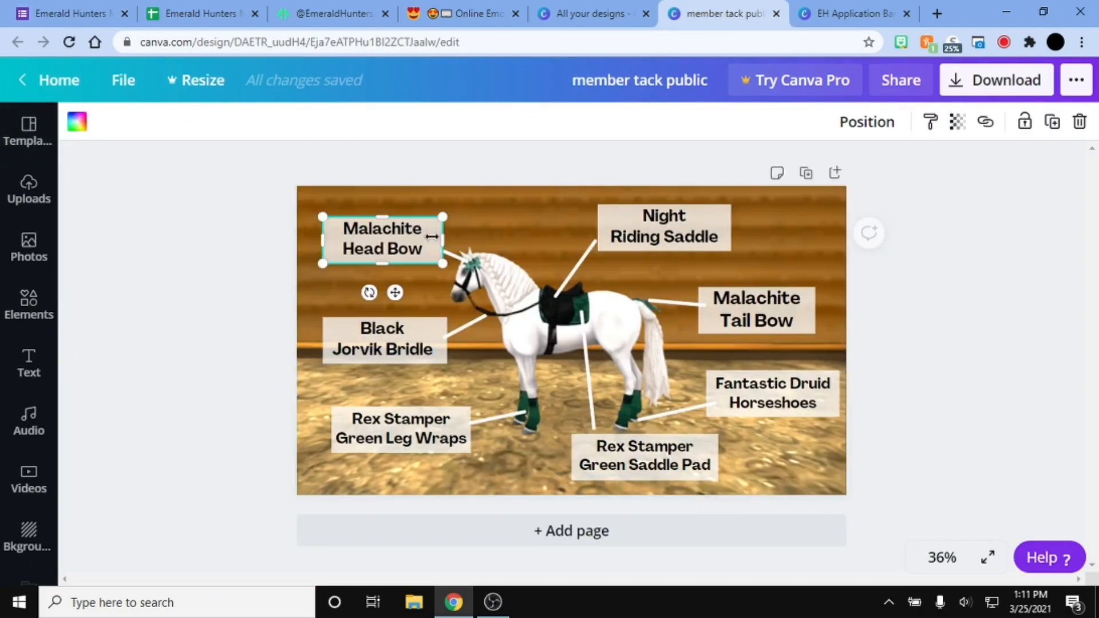
left_click(674, 235)
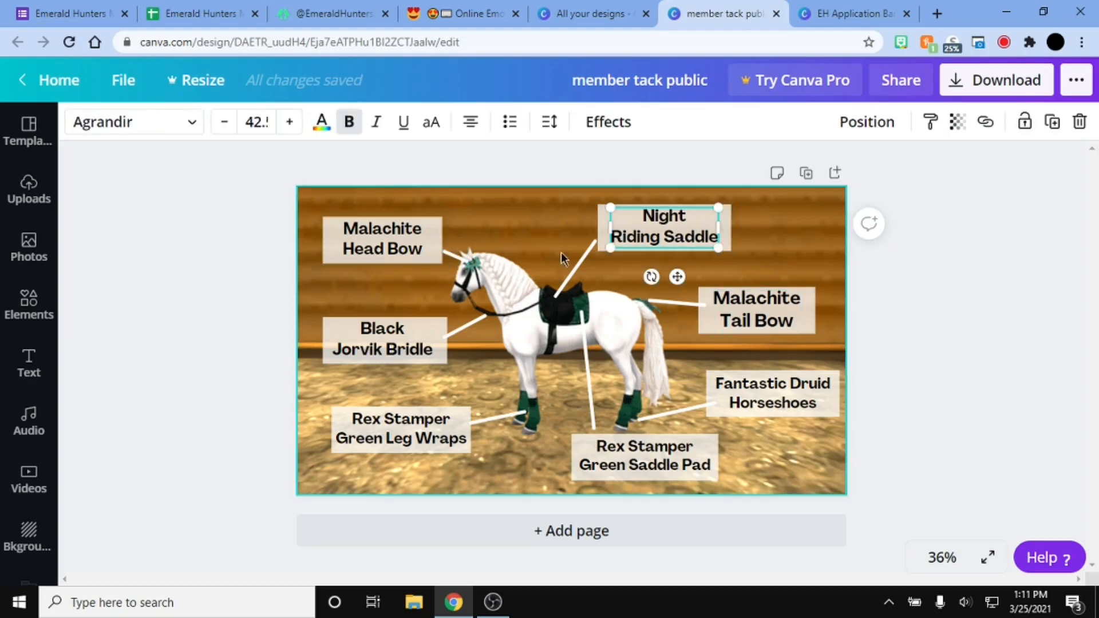
left_click(561, 283)
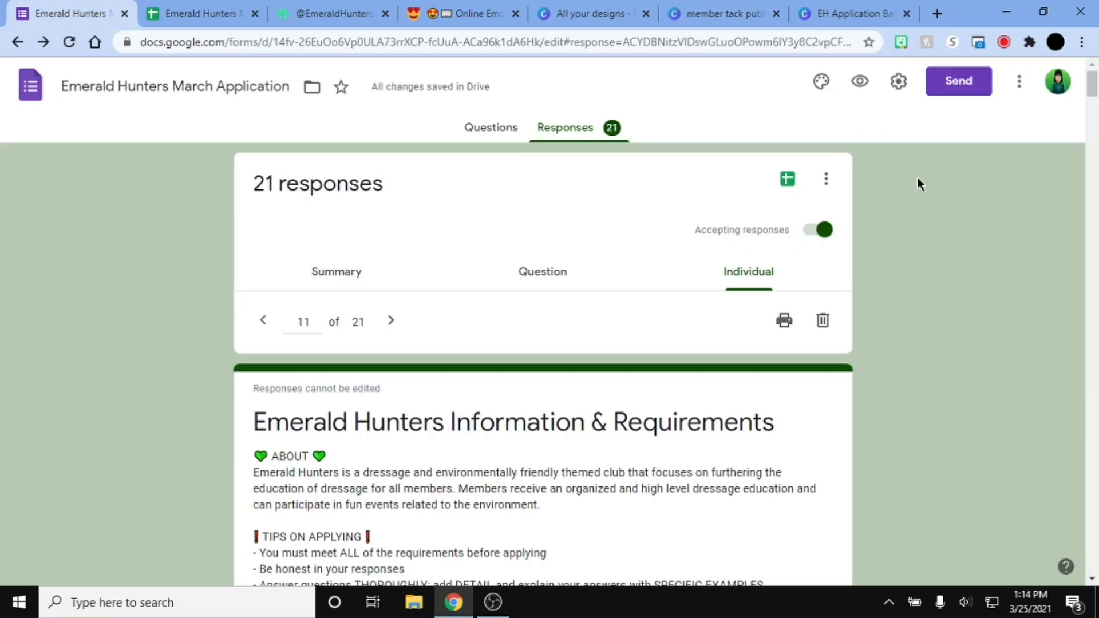
Step: Review the form's general and presentation settings, including the confirmation message, and save them without changes
left_click(898, 85)
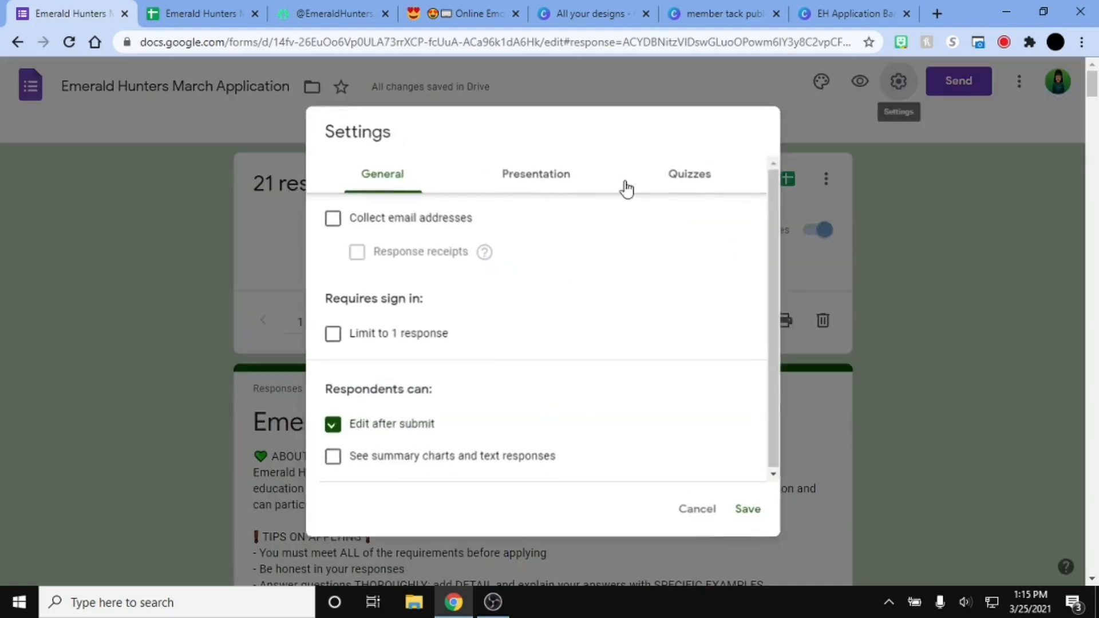
left_click(534, 179)
left_click(610, 352)
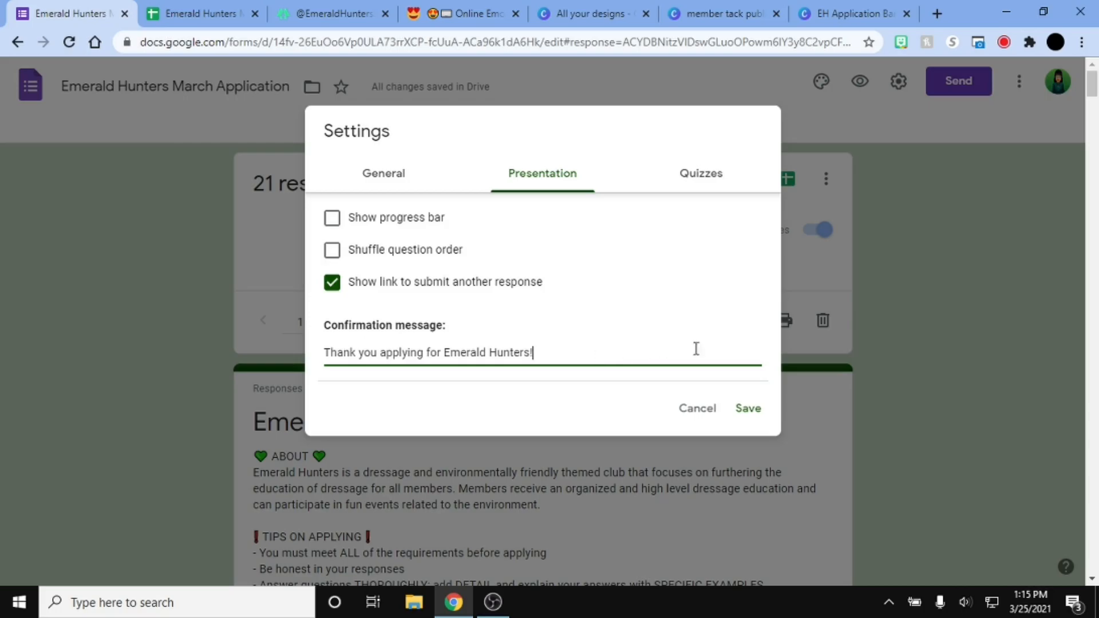
left_click(748, 408)
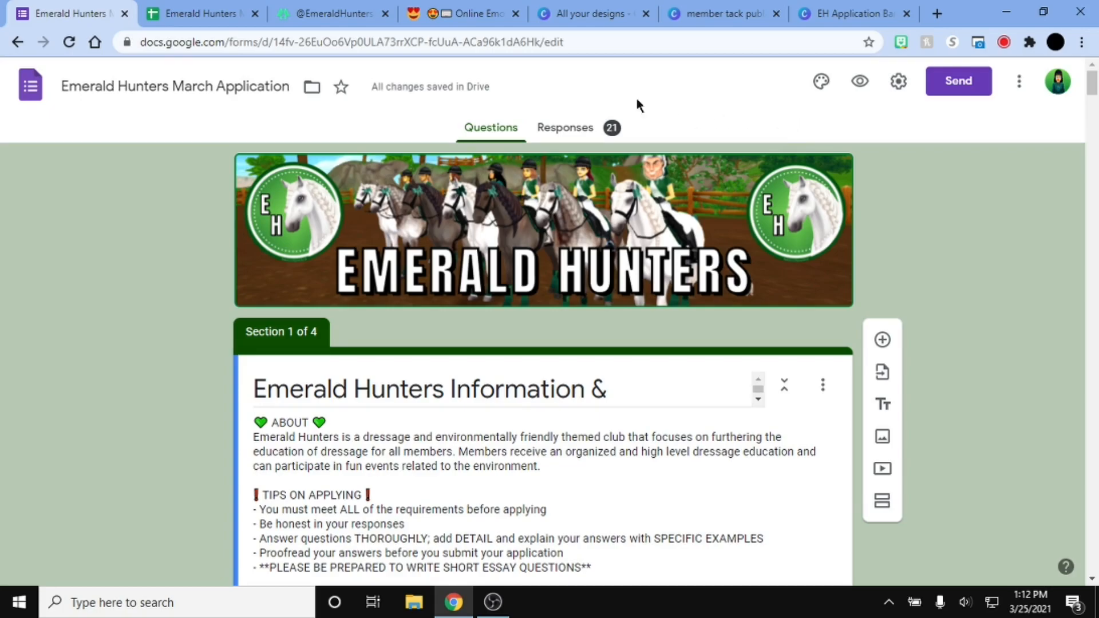
Step: View the form's responses and check the additional response options, including email notifications for new responses
left_click(563, 128)
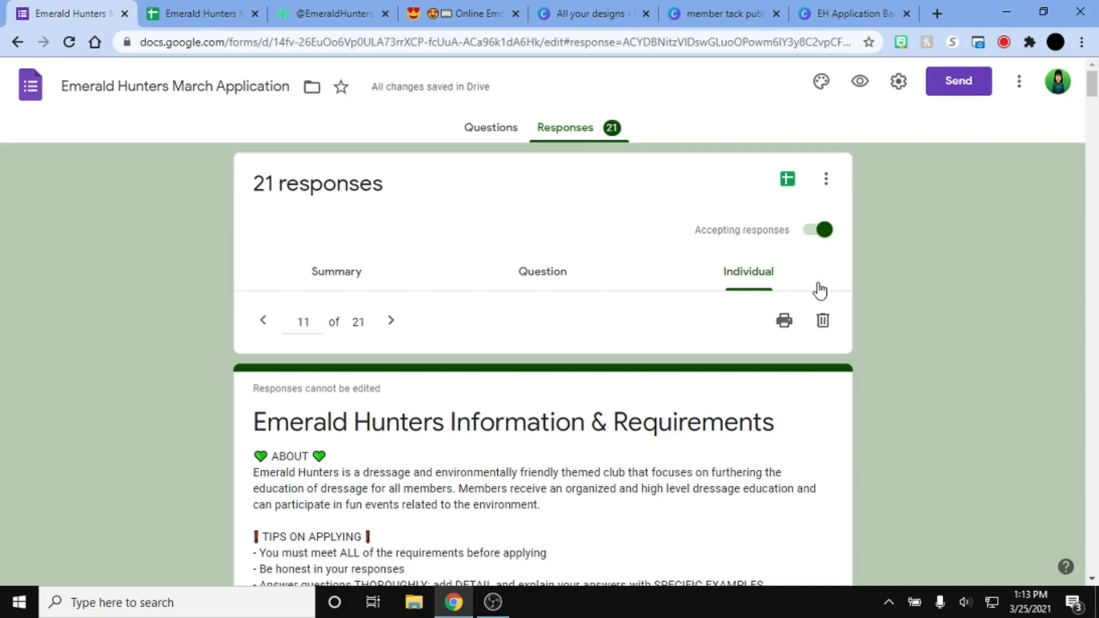
left_click(827, 183)
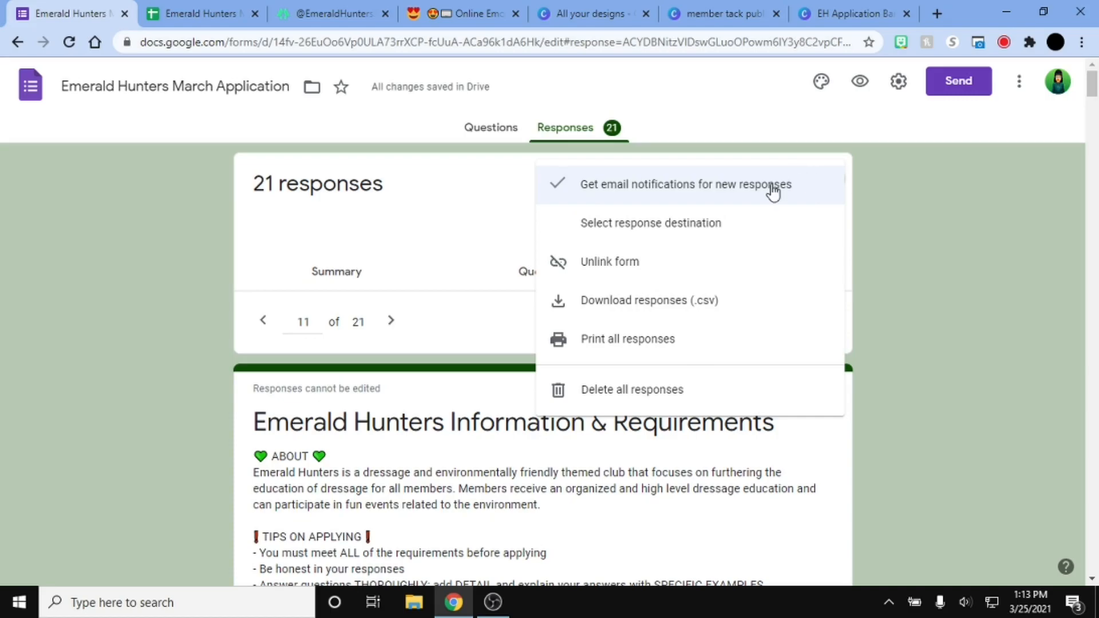
left_click(767, 114)
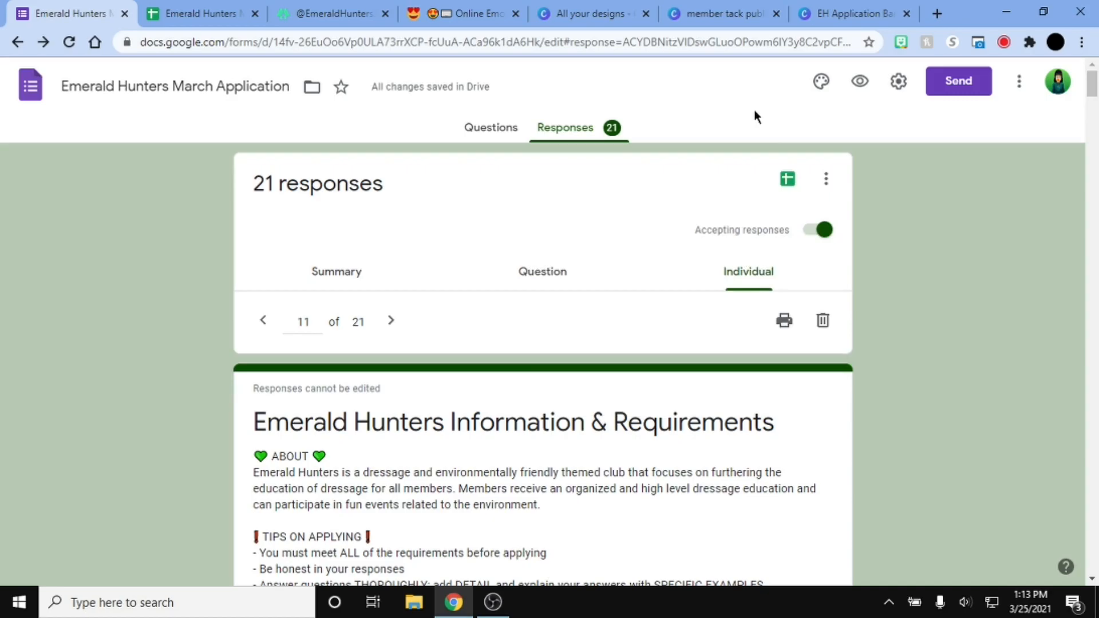
Step: Get the form's share link with a shortened URL and copy it
left_click(959, 83)
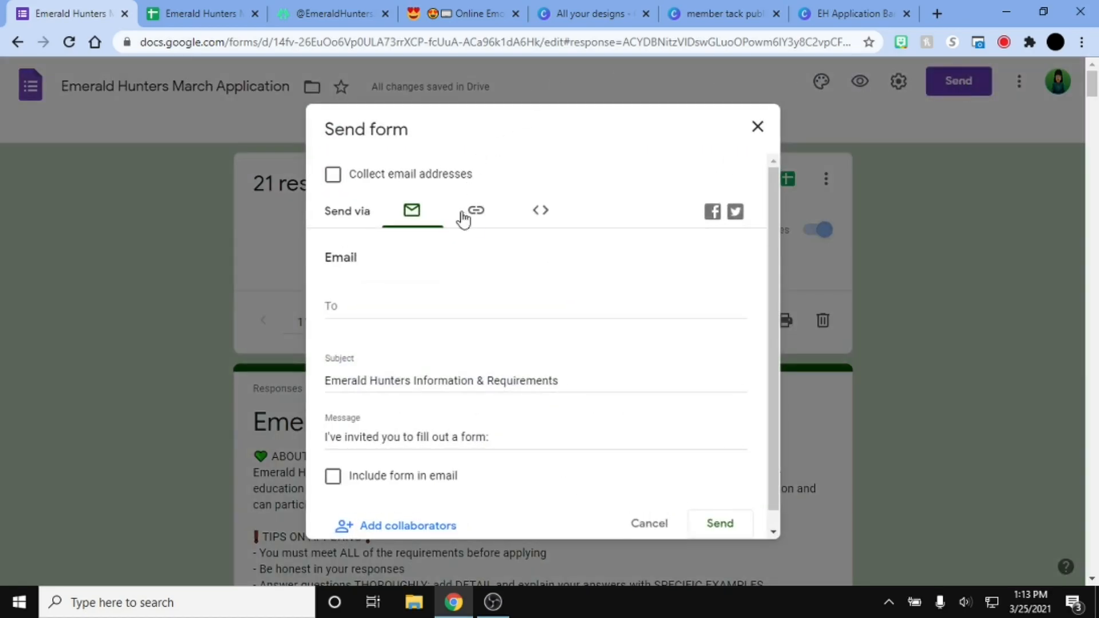
left_click(476, 216)
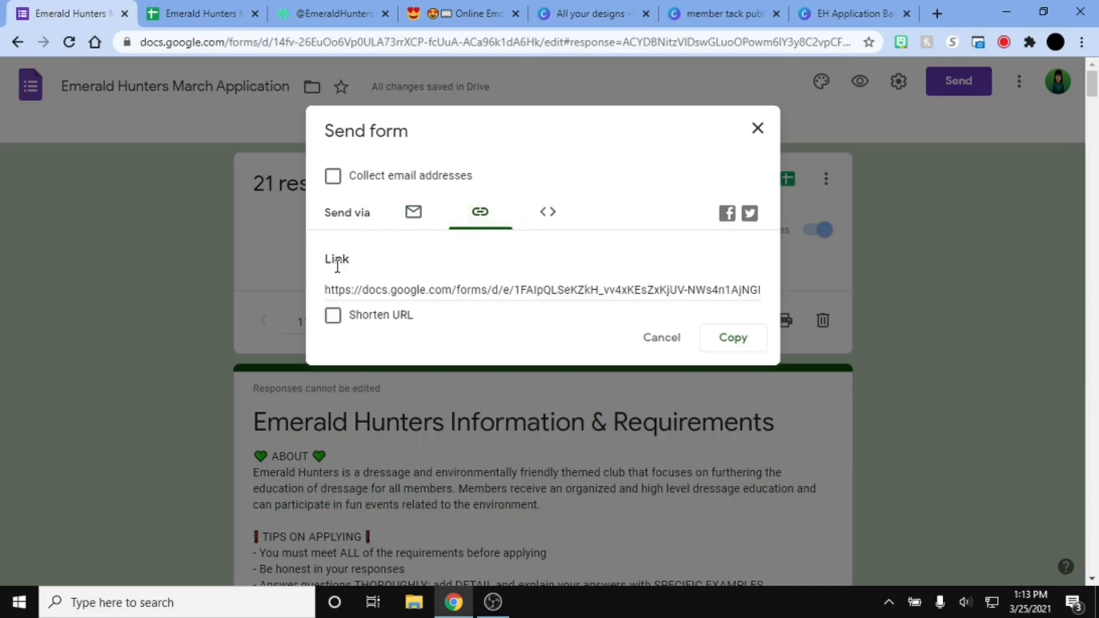
left_click(388, 314)
left_click(743, 347)
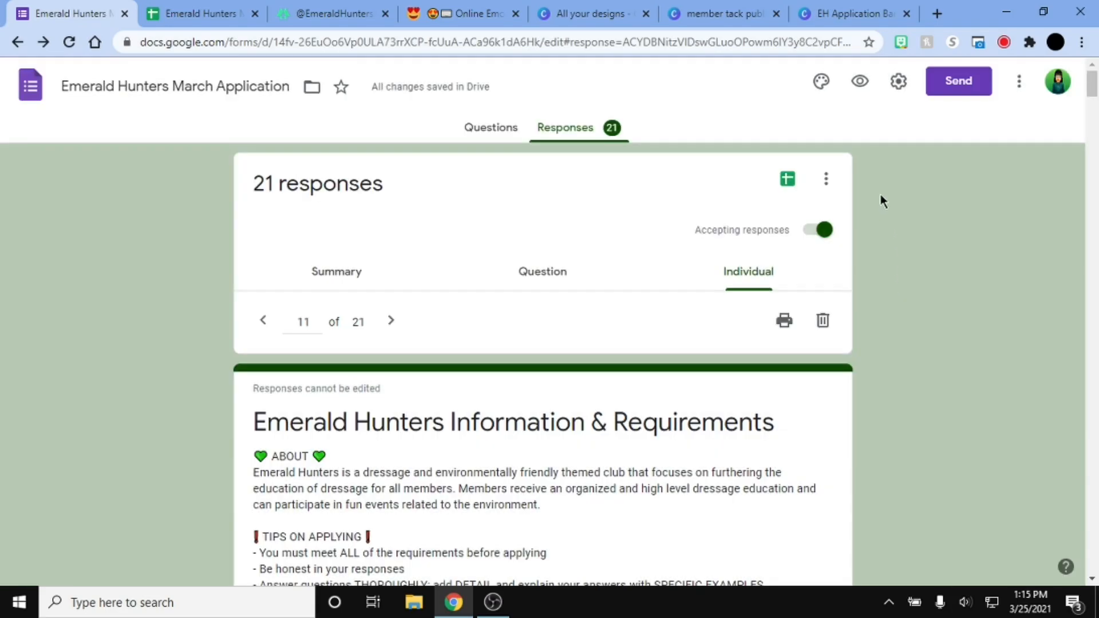
Step: Preview the form as an applicant, review the information and requirements page, and advance to the Frequently Asked Questions section
left_click(859, 91)
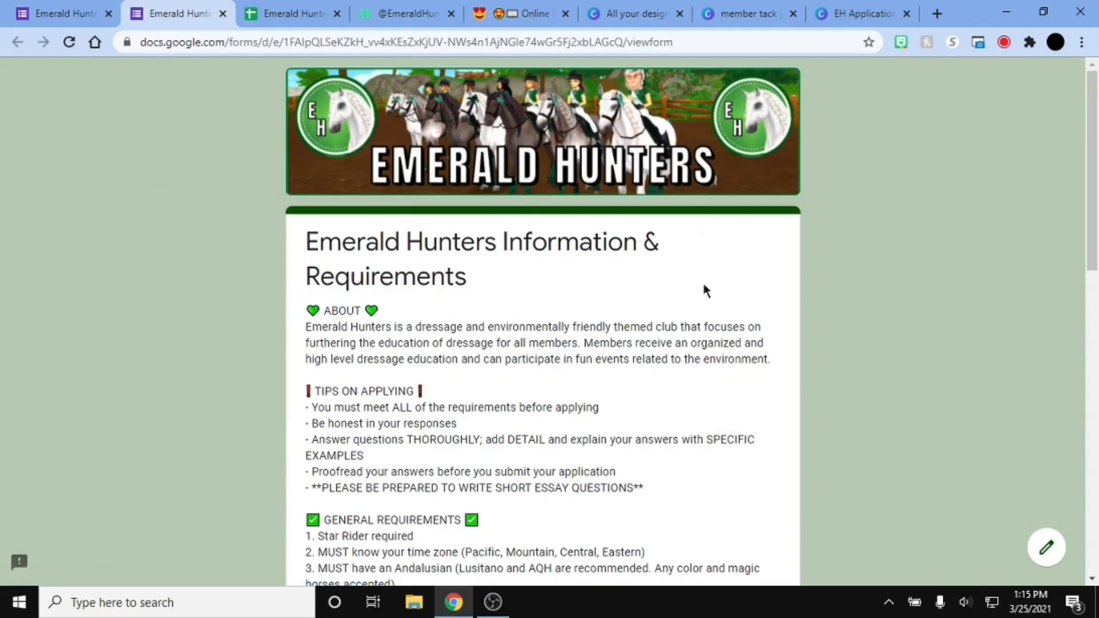
scroll(709, 280, "down", 8)
scroll(613, 271, "down", 5)
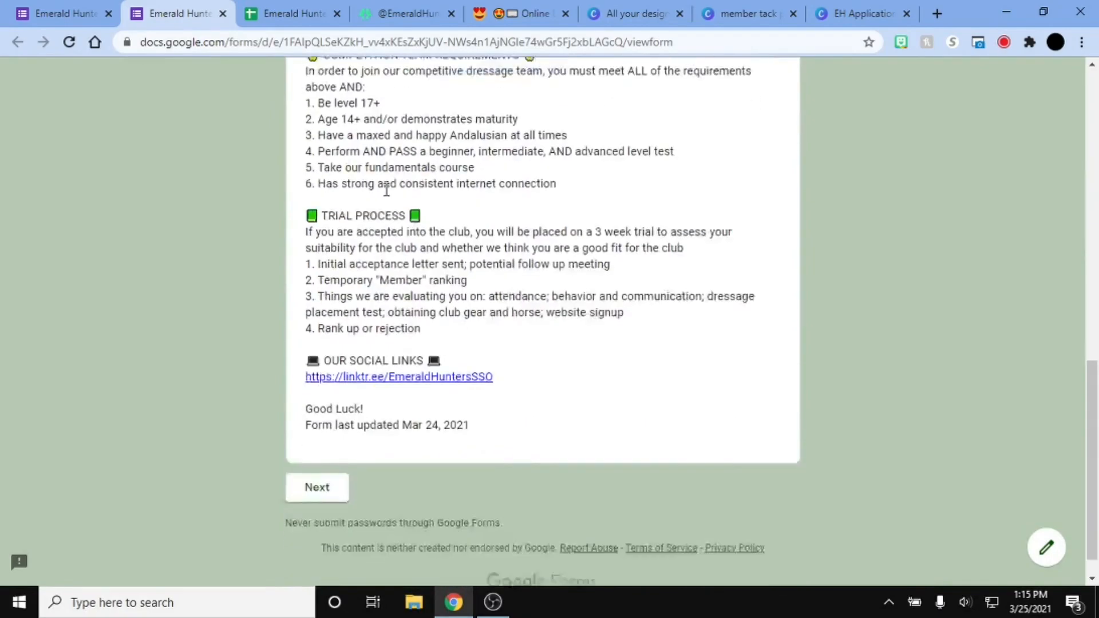
left_click(330, 470)
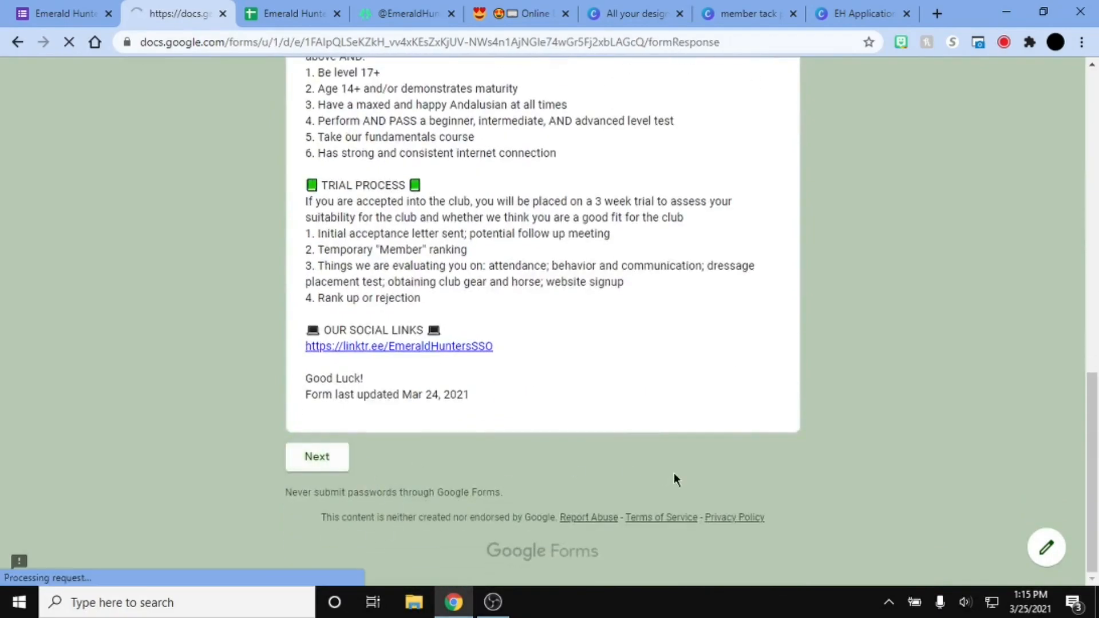
Step: Answer Yes to having read and understood the Frequently Asked Questions section and continue to the General Application Form
scroll(154, 303, "down", 8)
scroll(154, 303, "down", 5)
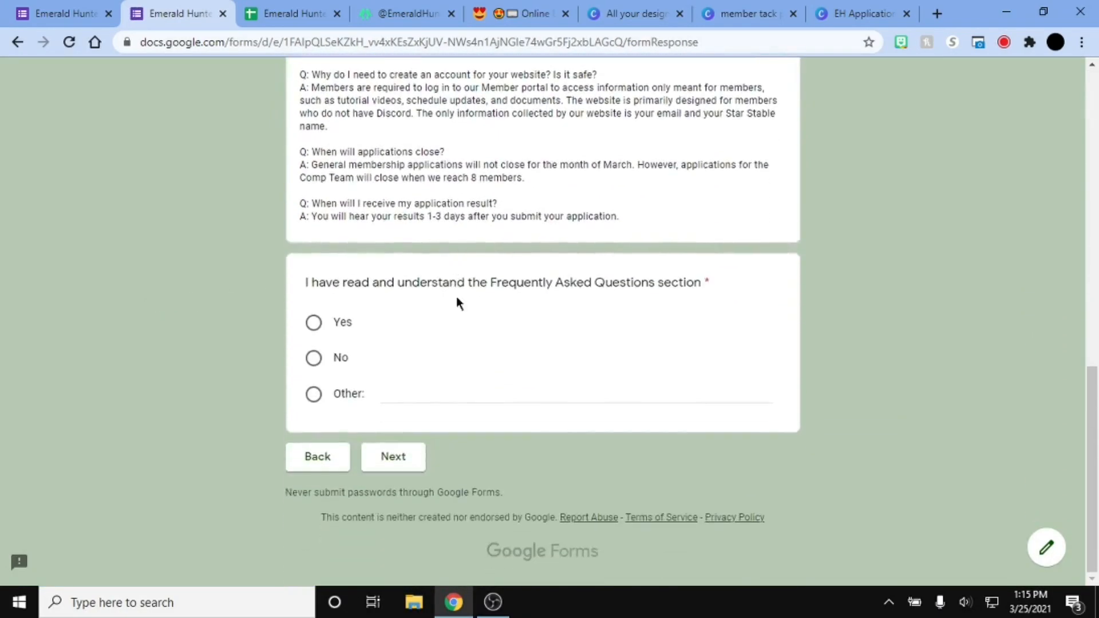
left_click(336, 324)
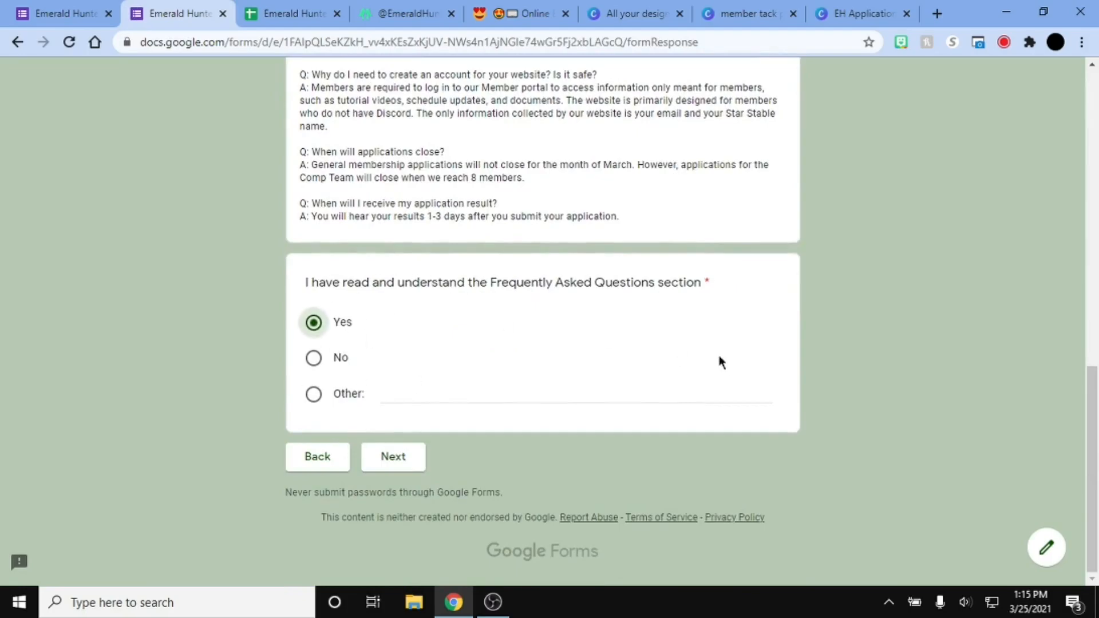
left_click(395, 457)
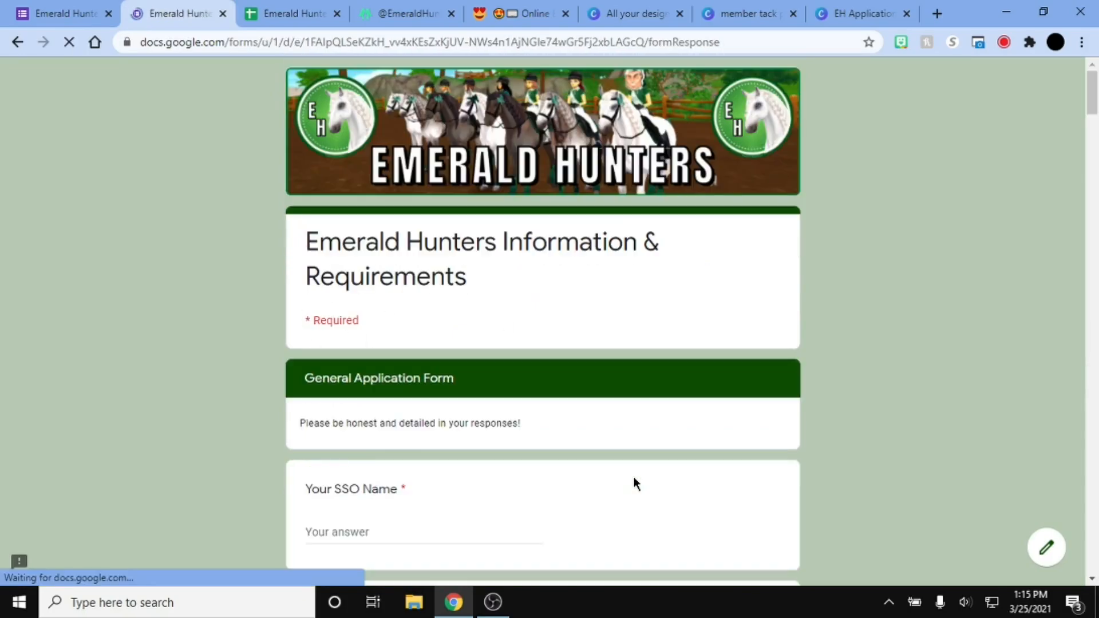
Step: Look through the General Application Form questions in the preview, from the SSO name field to the time zone choices
scroll(380, 326, "down", 3)
left_click(404, 376)
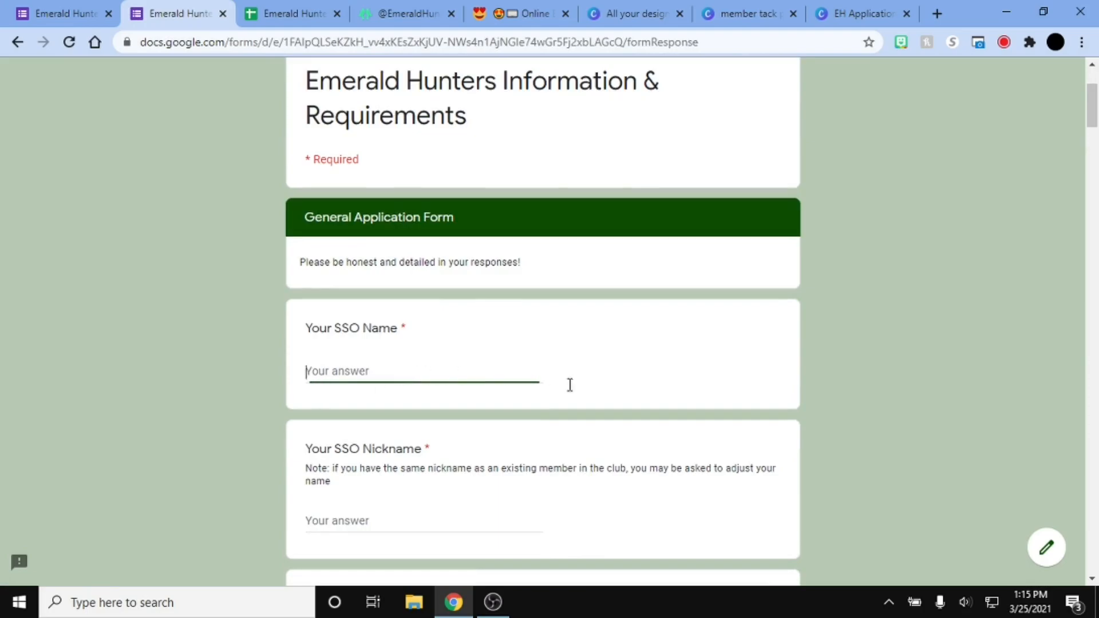
scroll(223, 321, "down", 10)
scroll(132, 286, "down", 9)
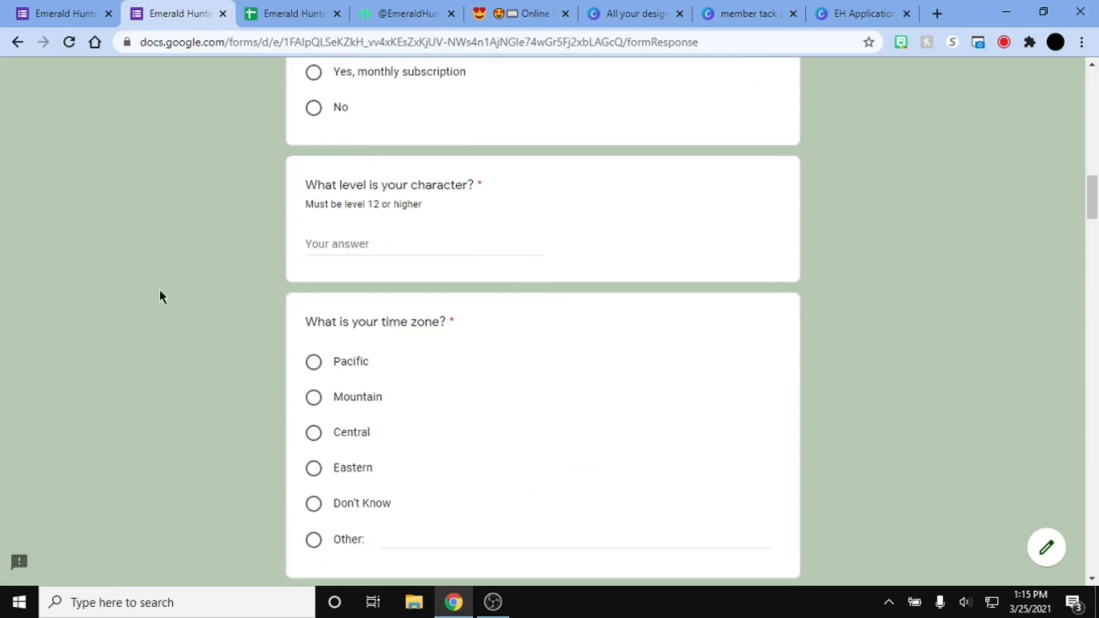